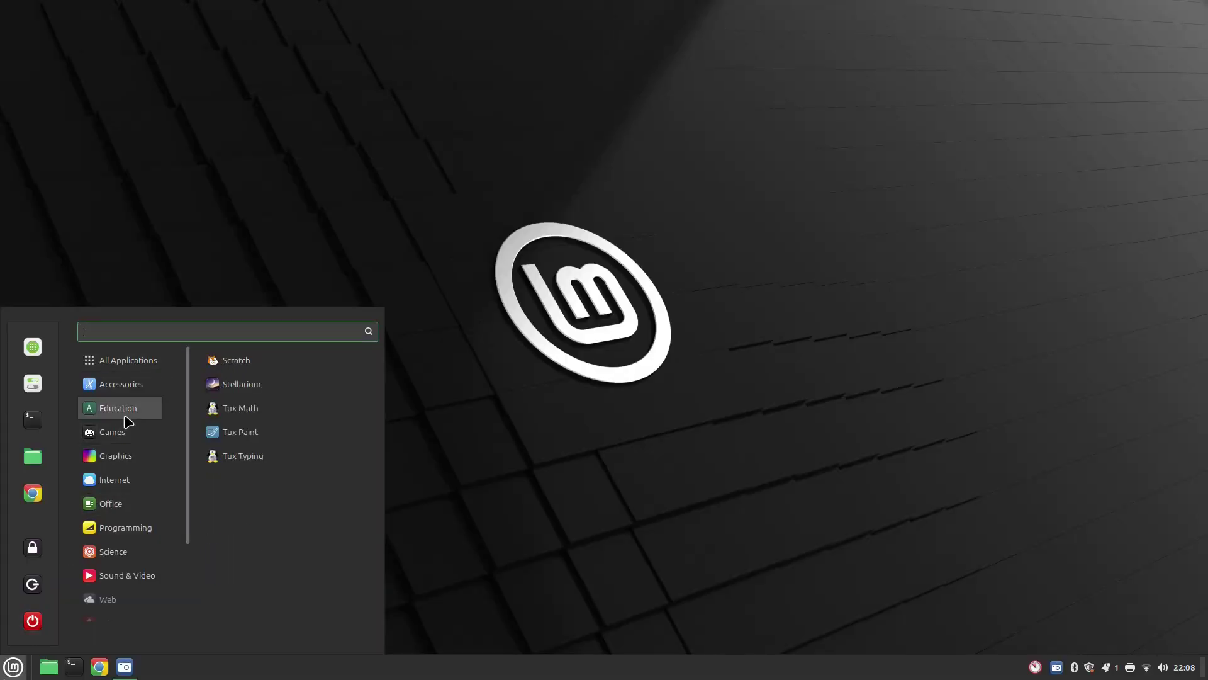
# - Launch Tux Math from the Education category of the Cinnamon menu
pyautogui.click(272, 409)
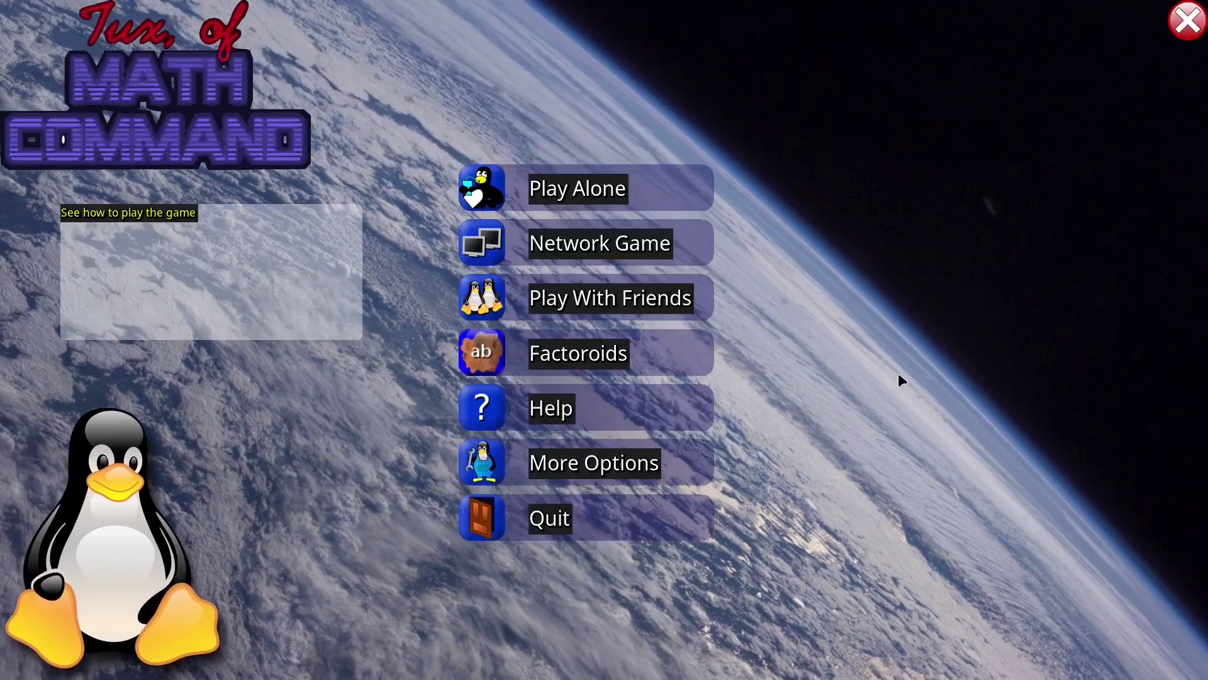
# - Start a Play Alone arcade game in Tux Math at the Ranger level
pyautogui.click(618, 200)
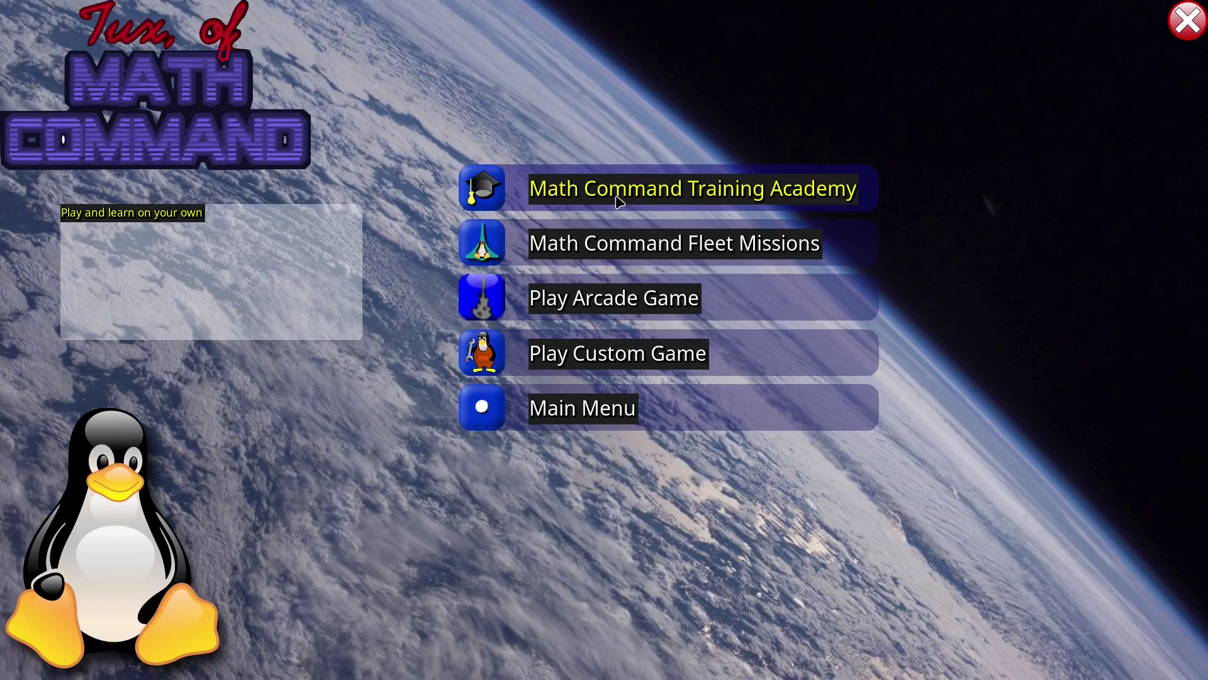
pyautogui.click(764, 319)
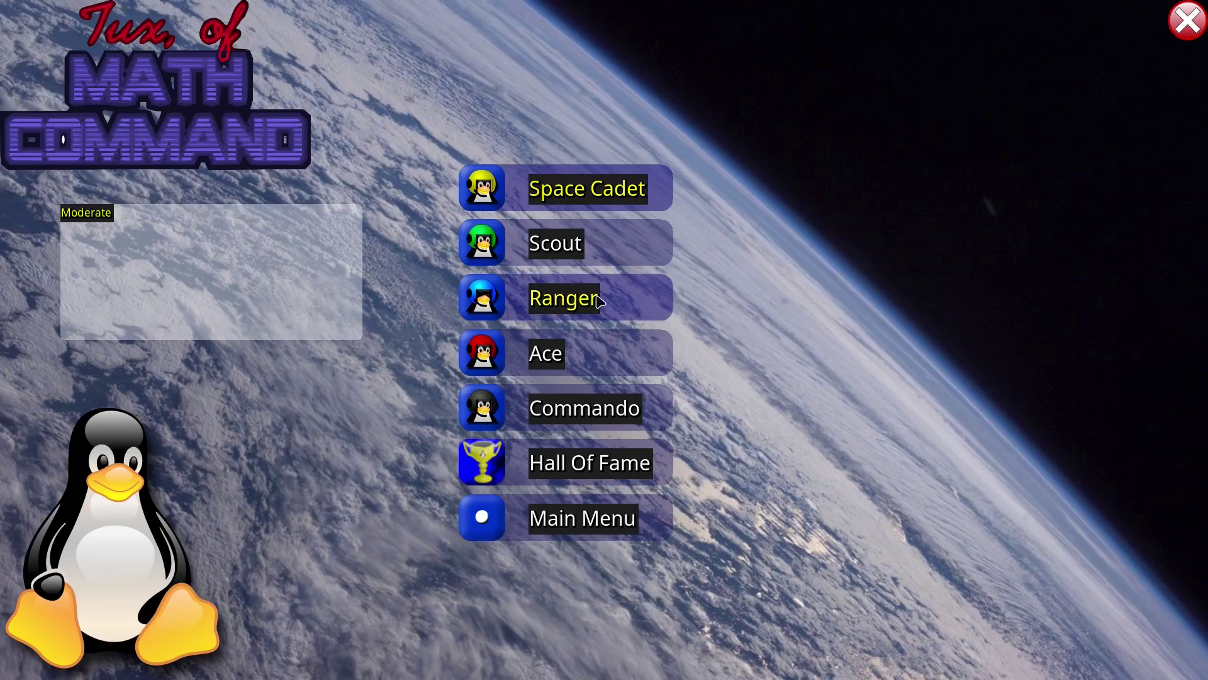
pyautogui.click(620, 300)
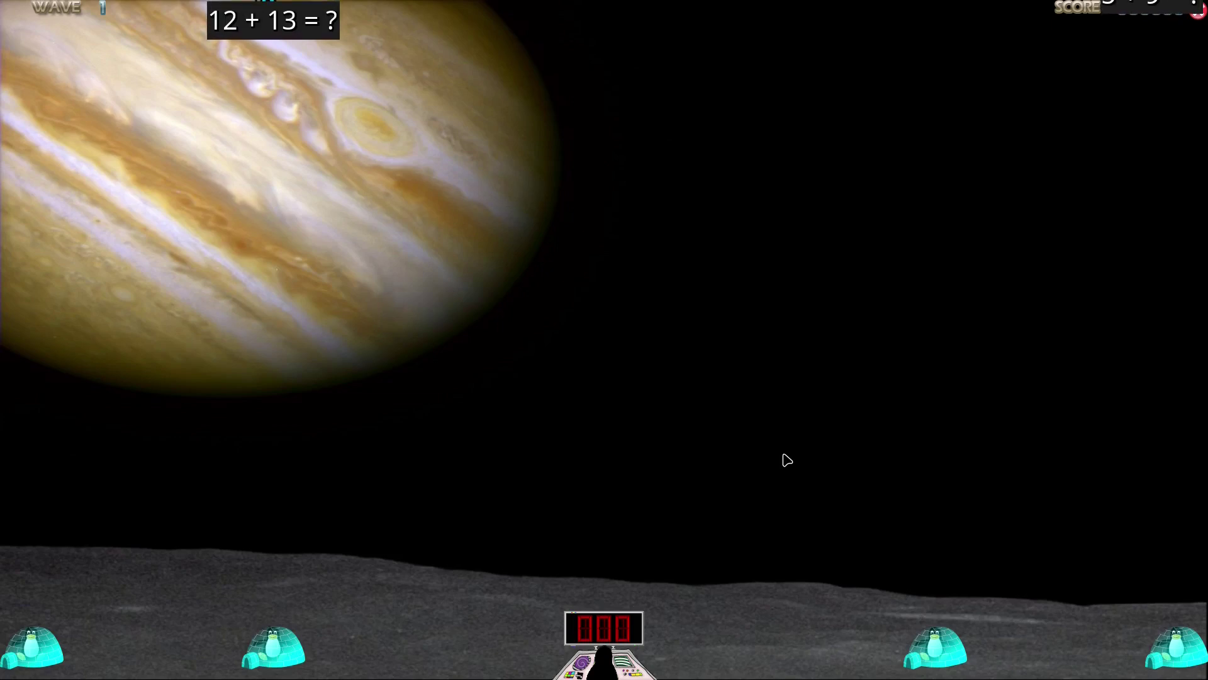
pyautogui.write('15')
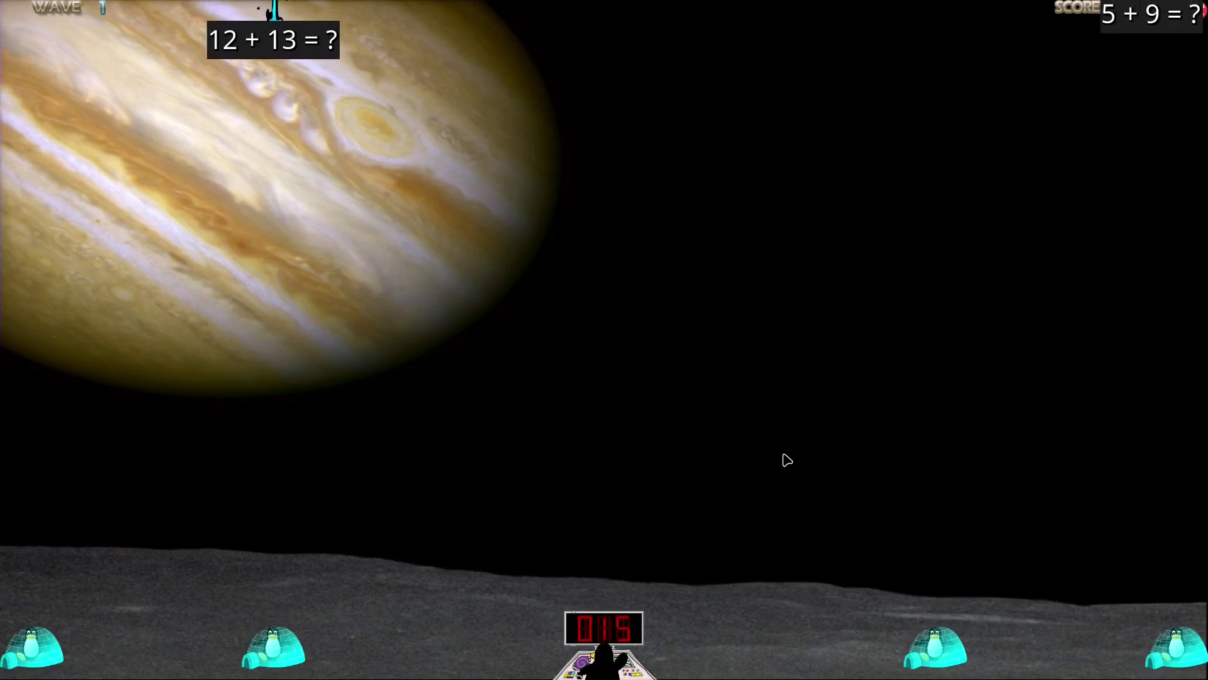
# - Answer the first comets with 15, 14, 25, 0 and 37
pyautogui.press('Return')
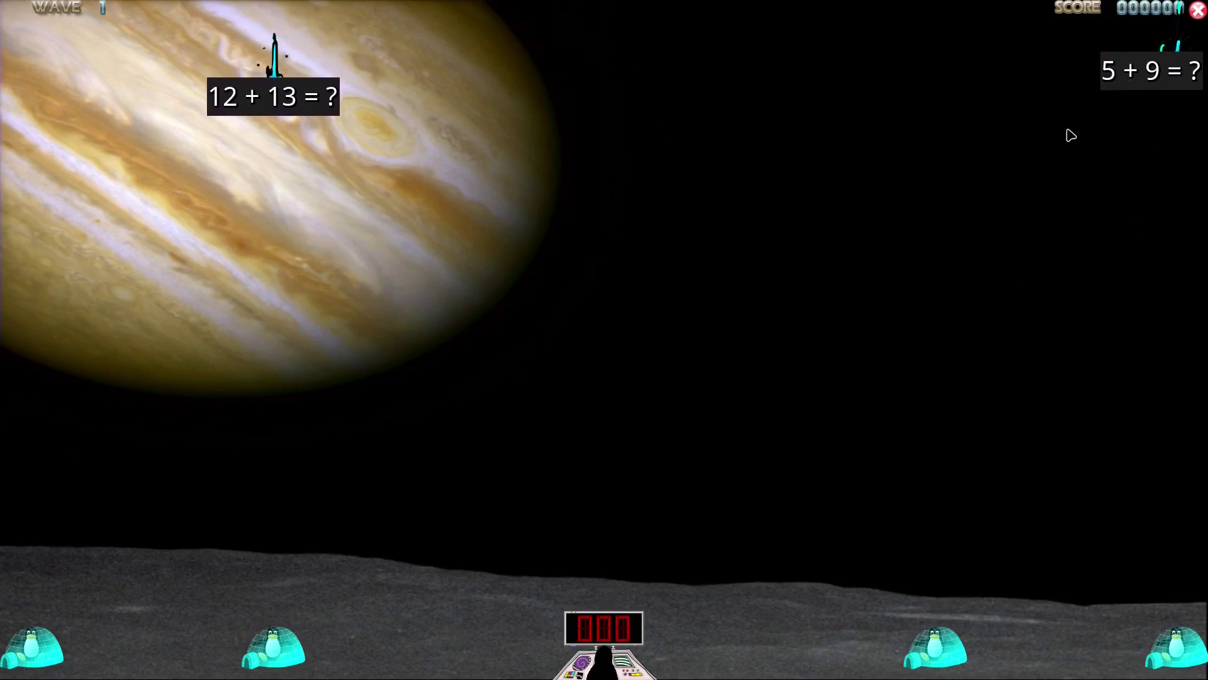
pyautogui.write('14')
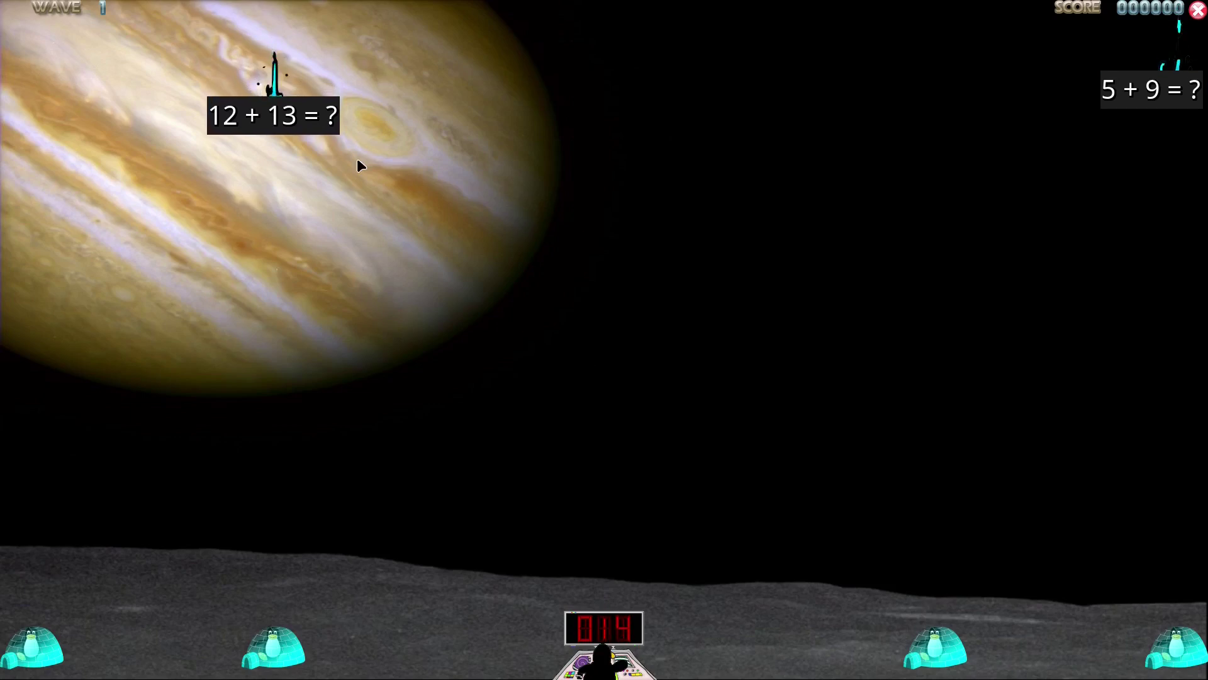
pyautogui.press('Return')
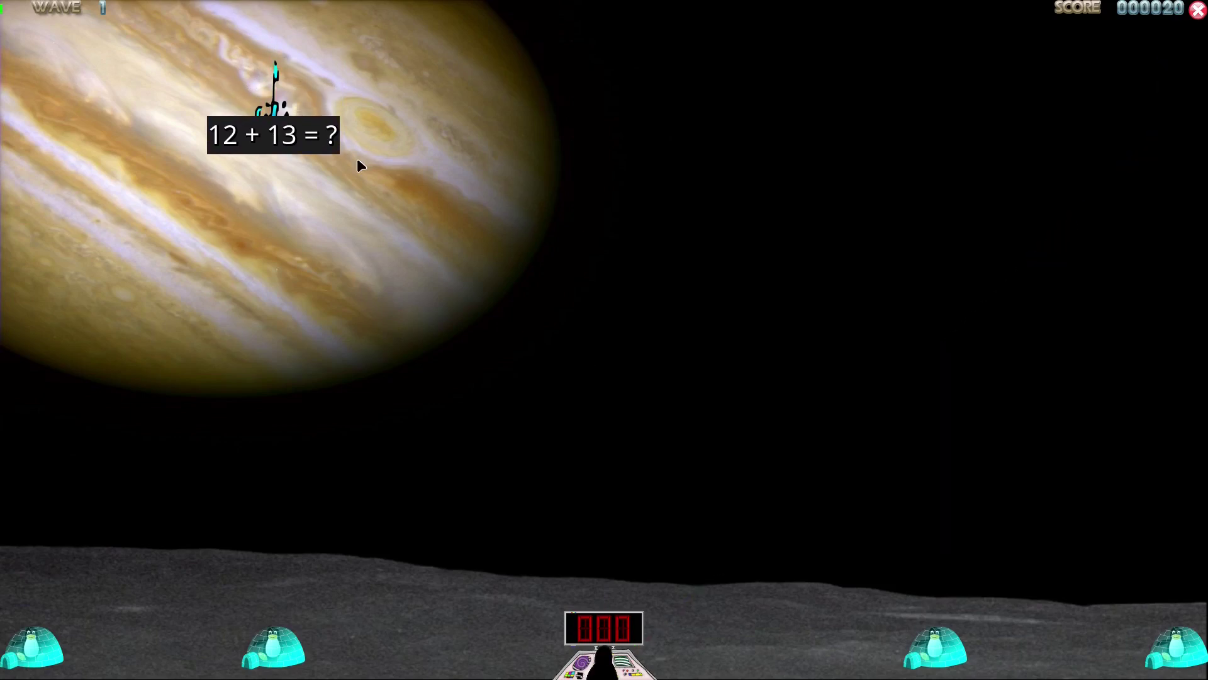
pyautogui.write('25')
pyautogui.press('Return')
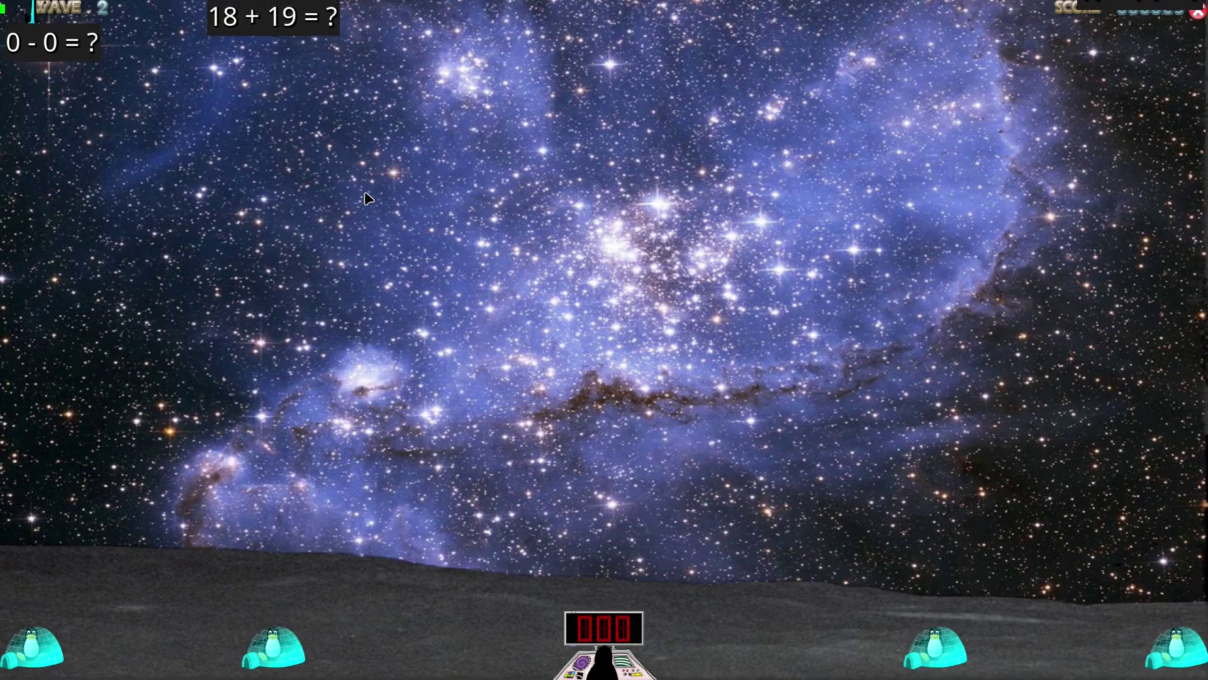
pyautogui.write('0')
pyautogui.press('Return')
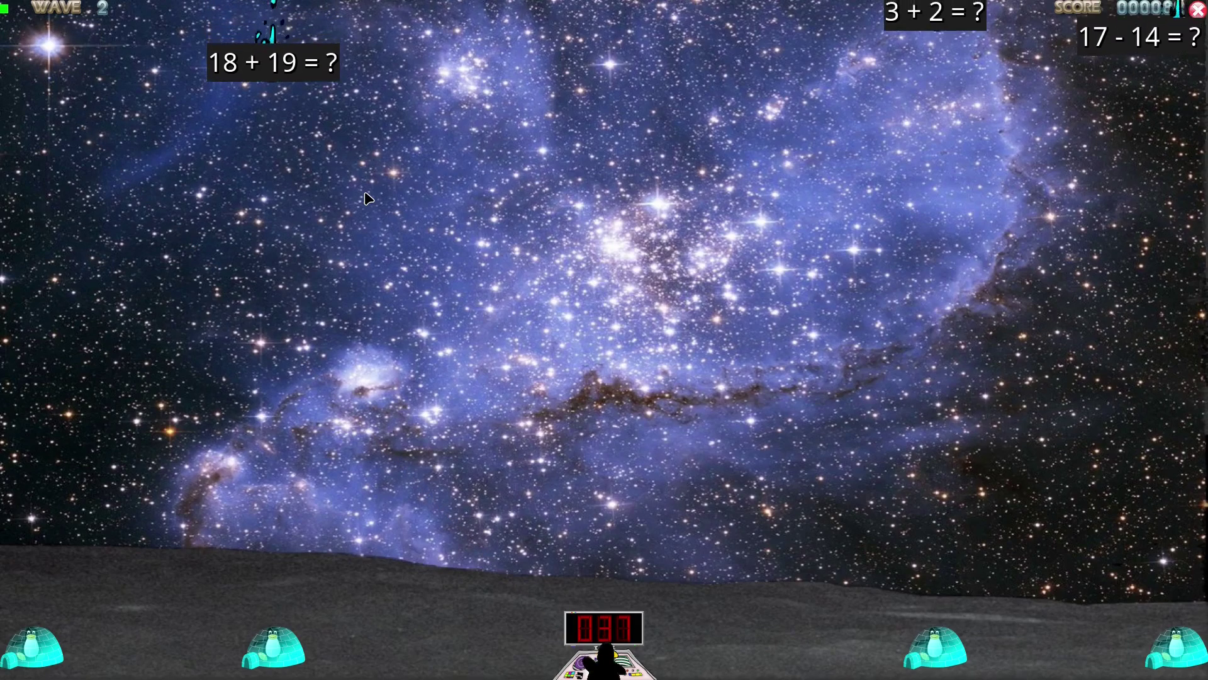
pyautogui.write('37')
pyautogui.press('Return')
pyautogui.write('6')
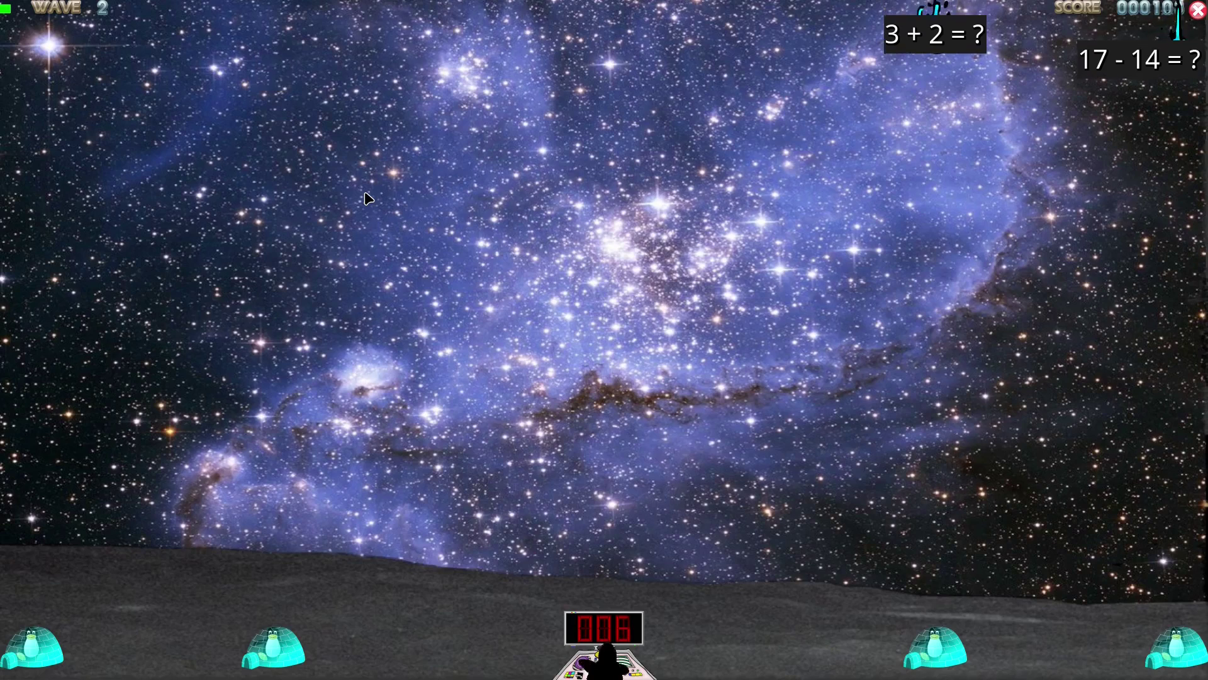
# - Fix a wrong digit, then answer 5, 11, 10, 0 and 22 to reach 369 points
pyautogui.press('BackSpace')
pyautogui.write('5')
pyautogui.press('Return')
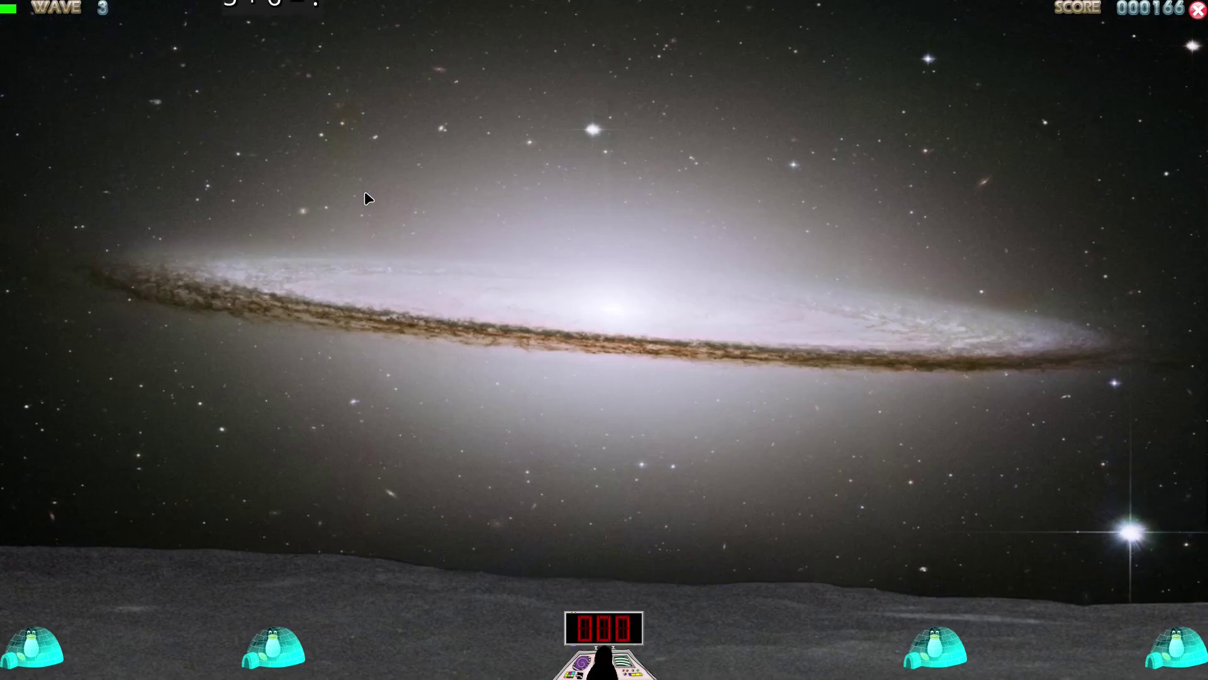
pyautogui.write('11')
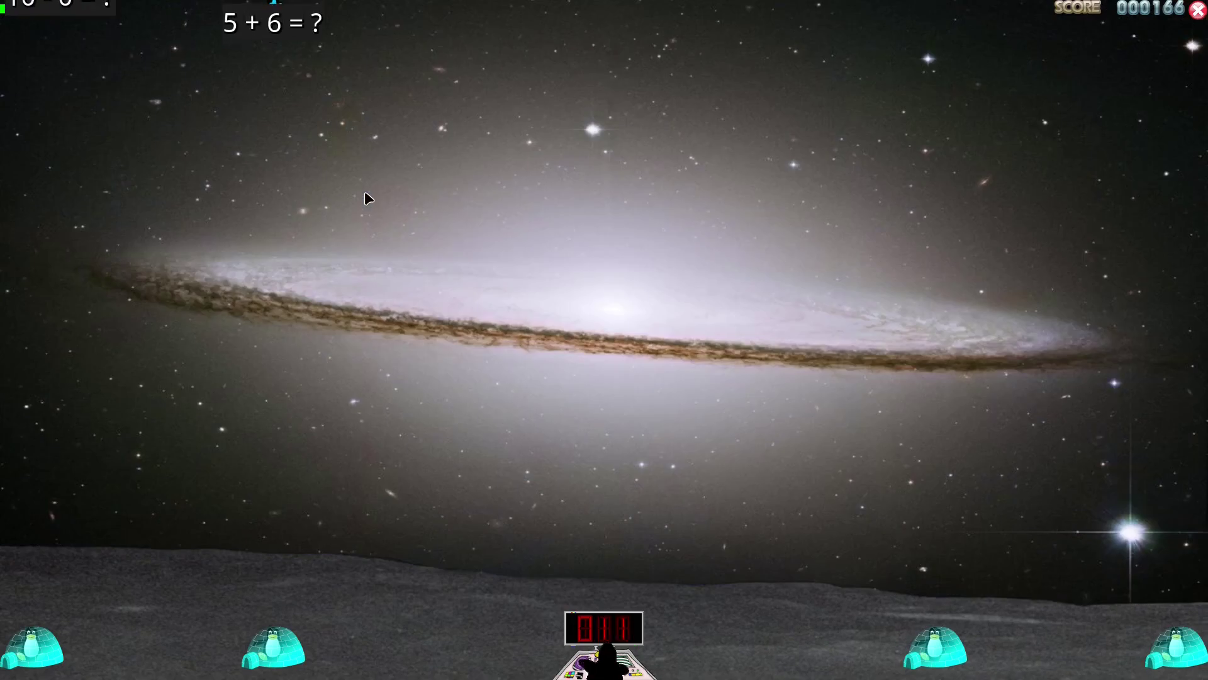
pyautogui.press('Return')
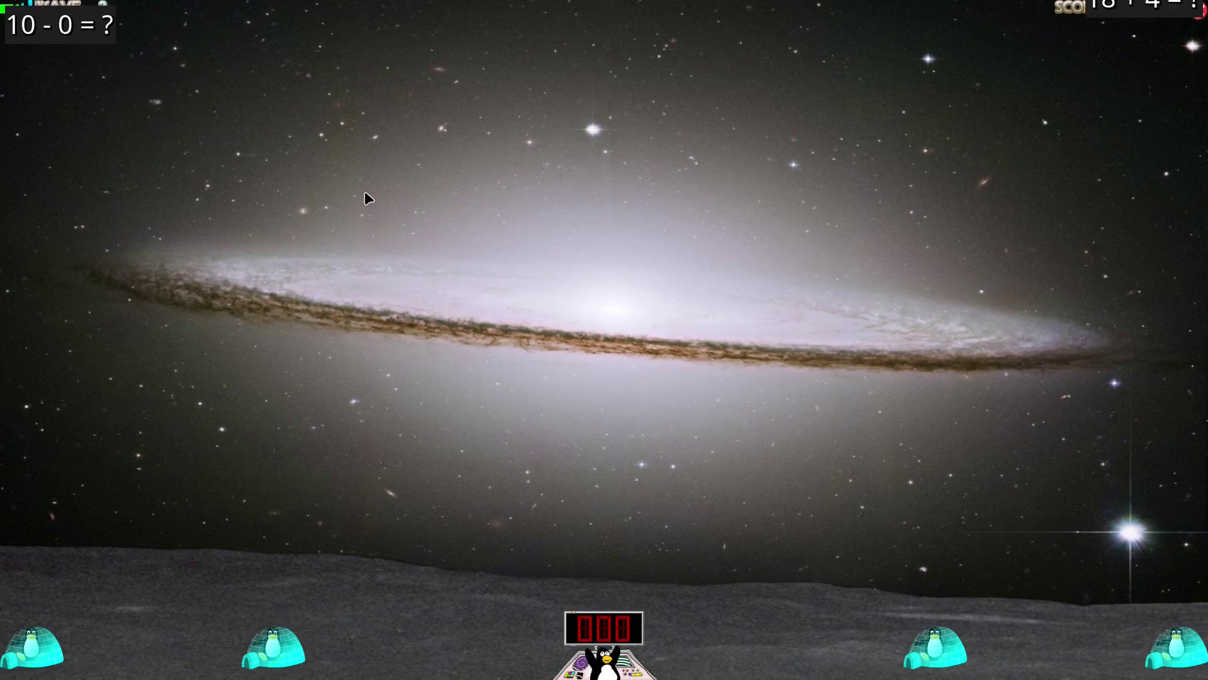
pyautogui.write('10')
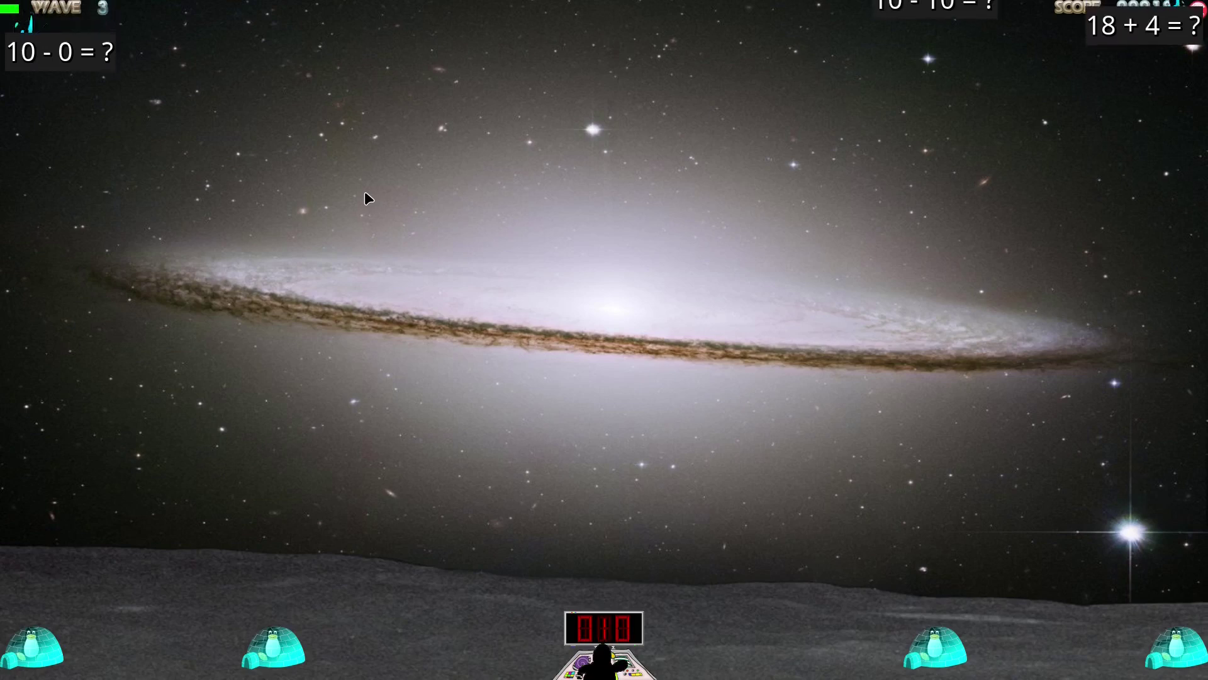
pyautogui.press('Return')
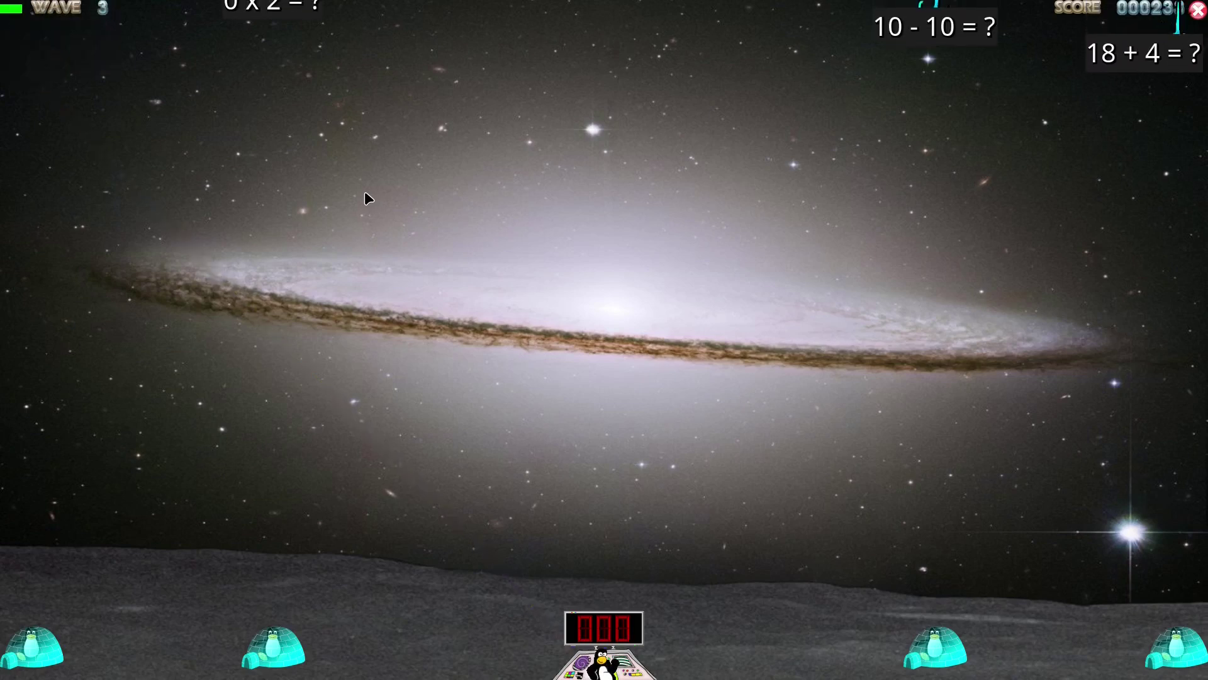
pyautogui.write('0')
pyautogui.press('Return')
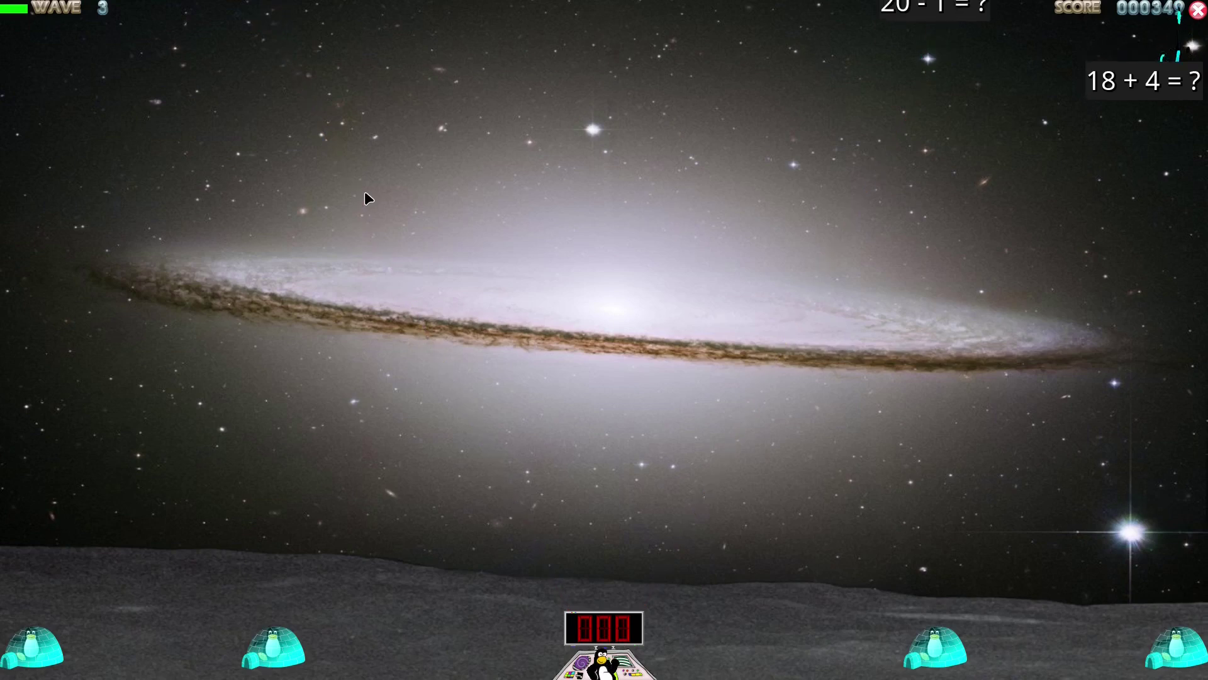
pyautogui.write('22')
pyautogui.press('Return')
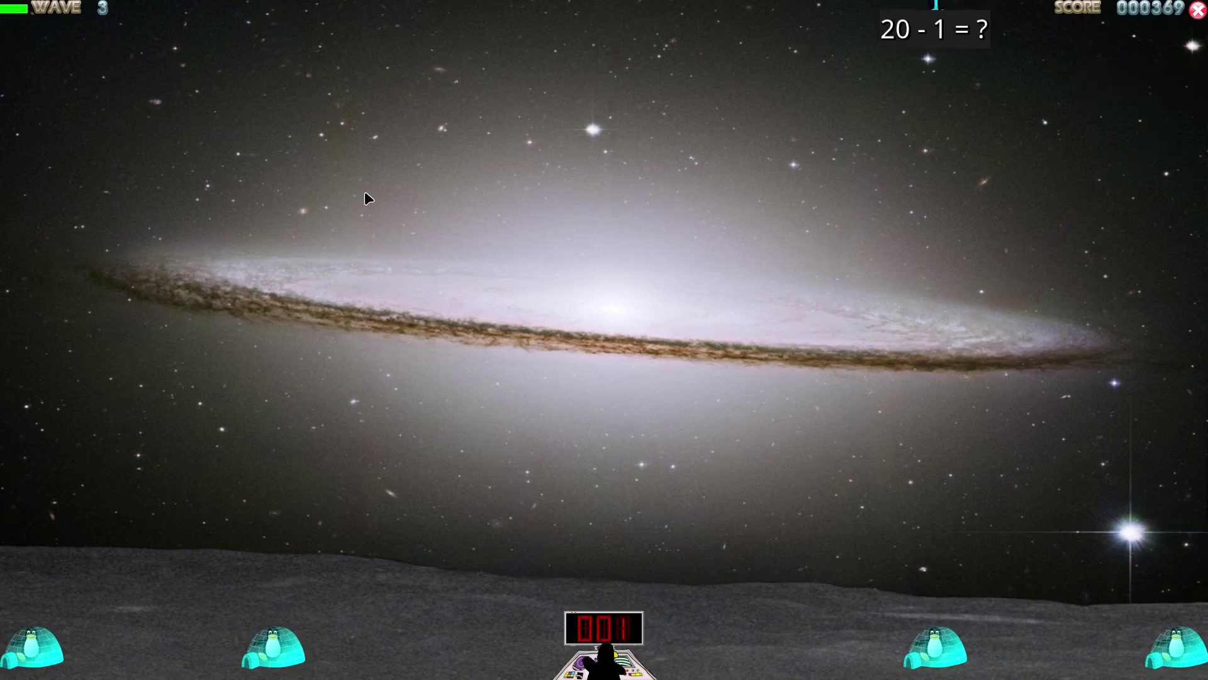
# - Answer the comets 19, 31, 23, 24, 80 and 39, correcting stray digits
pyautogui.press('Return')
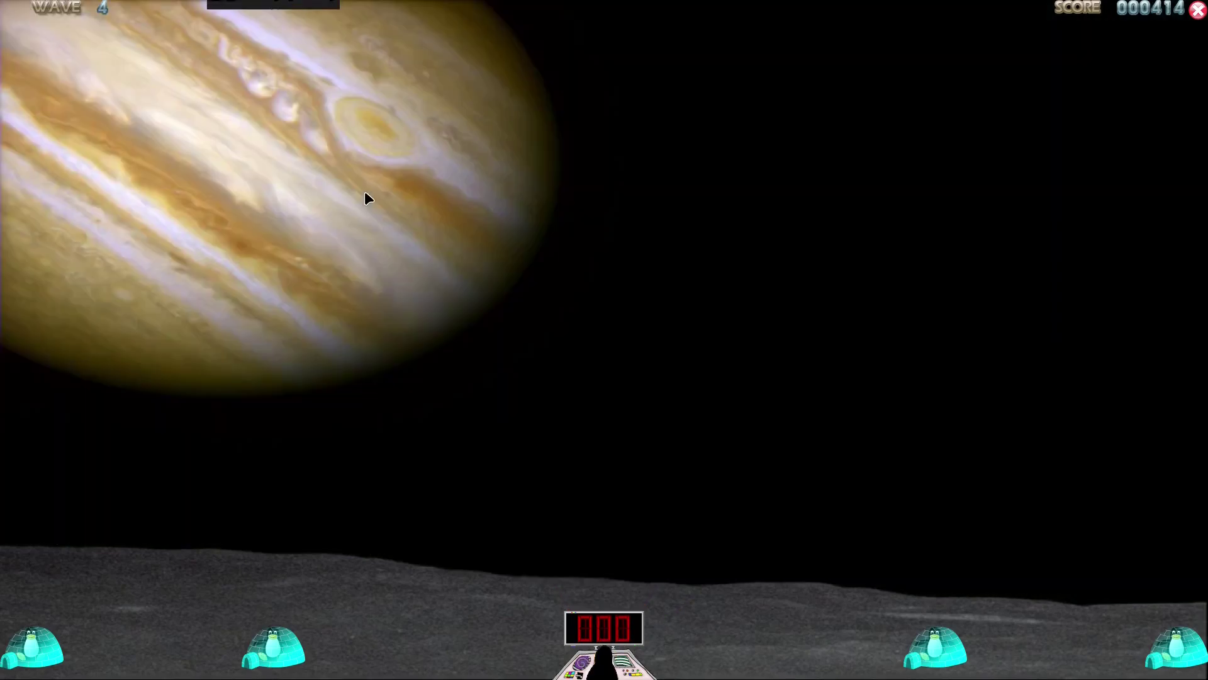
pyautogui.write('31')
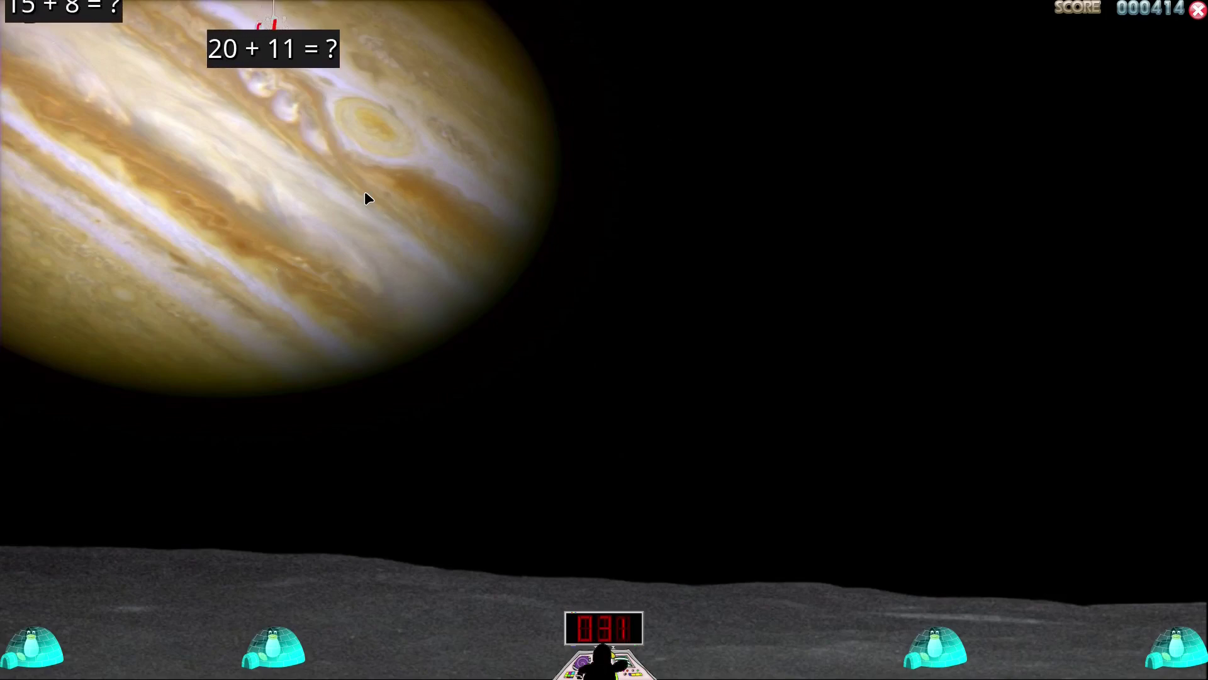
pyautogui.press('Return')
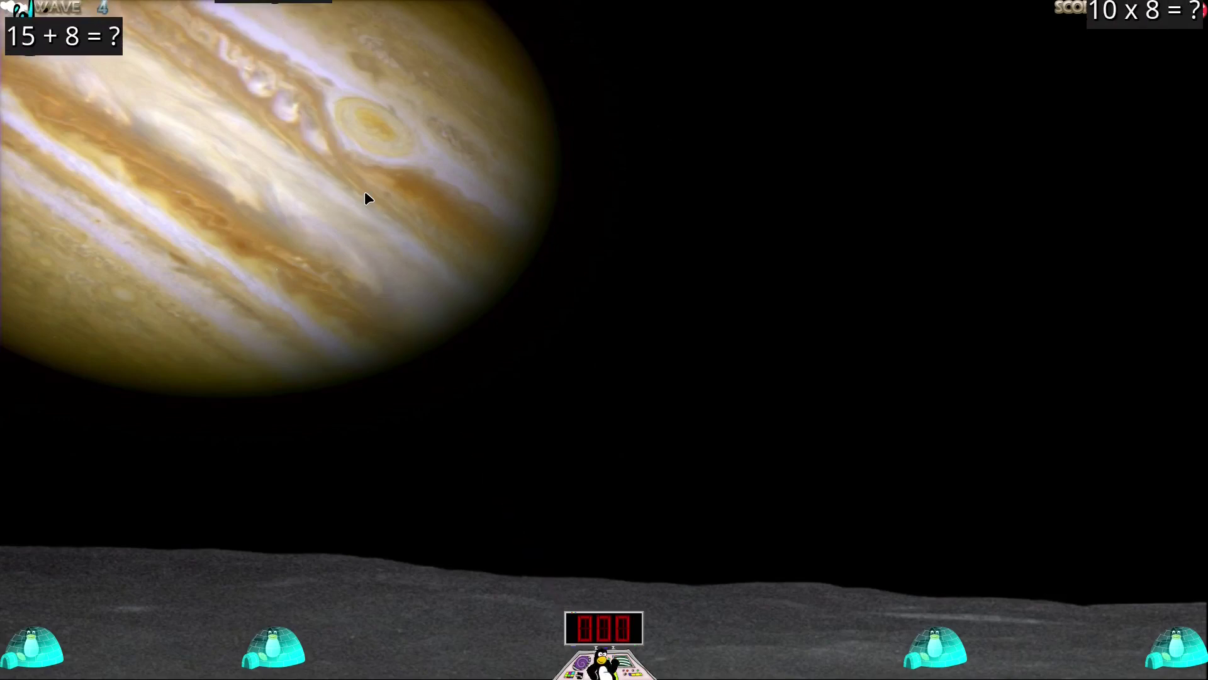
pyautogui.write('23')
pyautogui.press('Return')
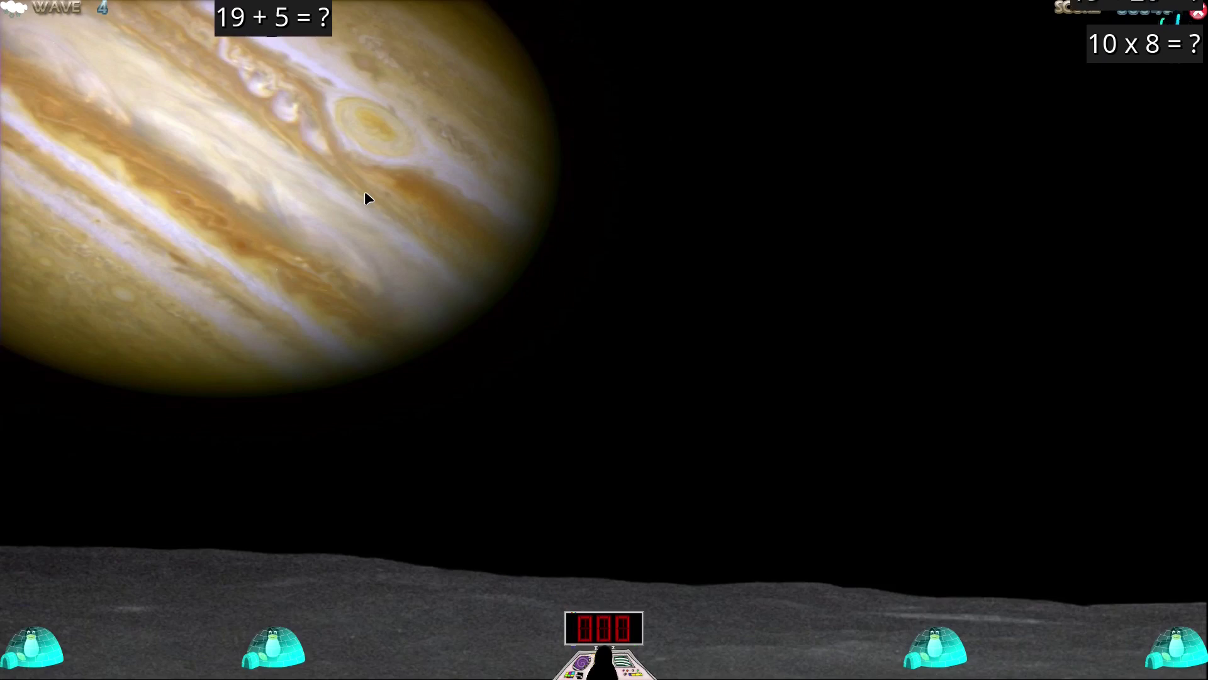
pyautogui.write('24')
pyautogui.press('Return')
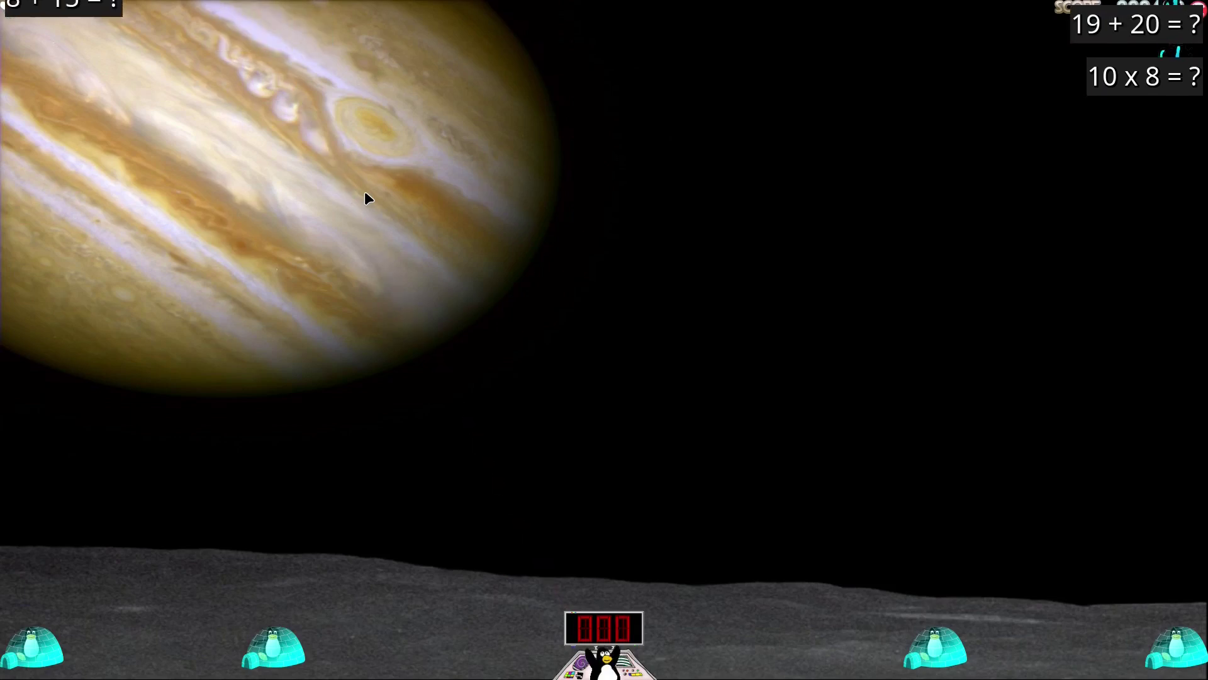
pyautogui.write('809')
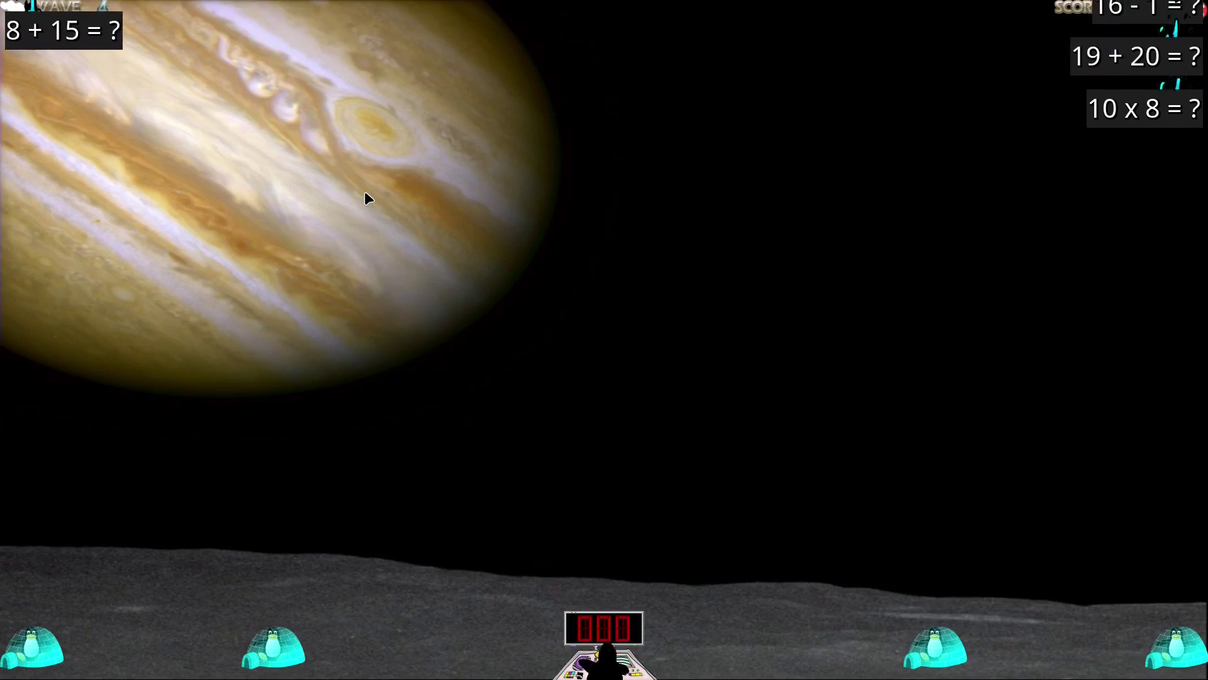
pyautogui.press('Return')
pyautogui.write('80')
pyautogui.press('Return')
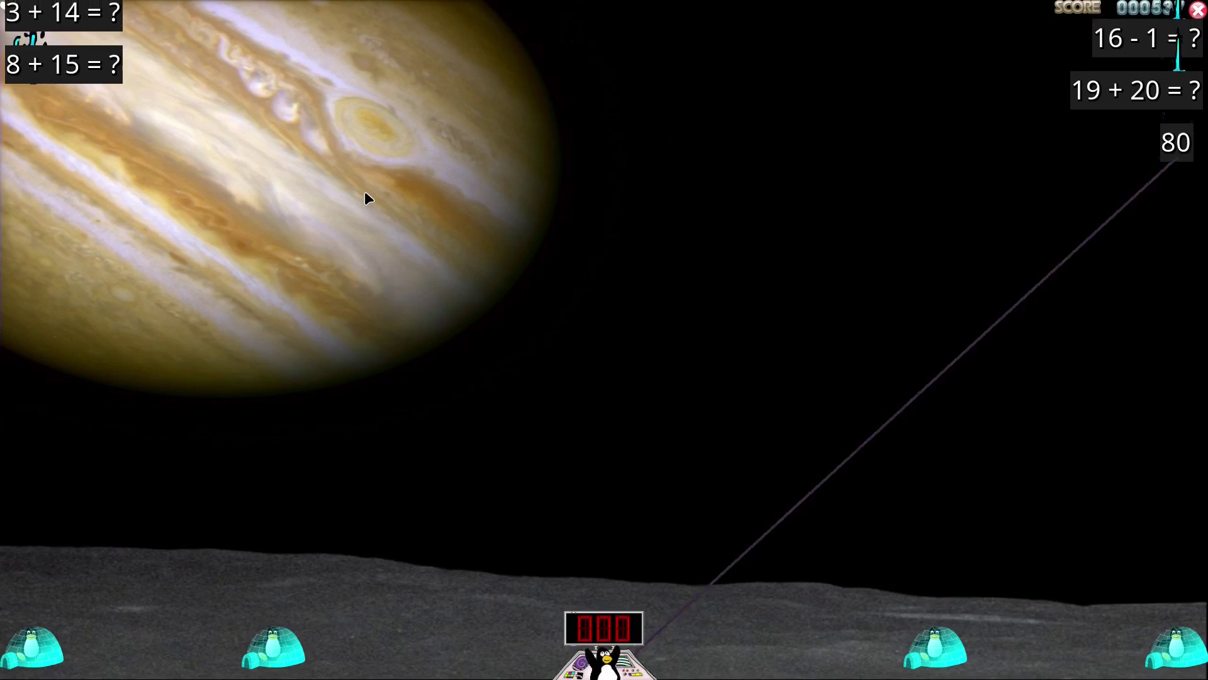
pyautogui.write('2')
pyautogui.press('BackSpace')
pyautogui.write('39')
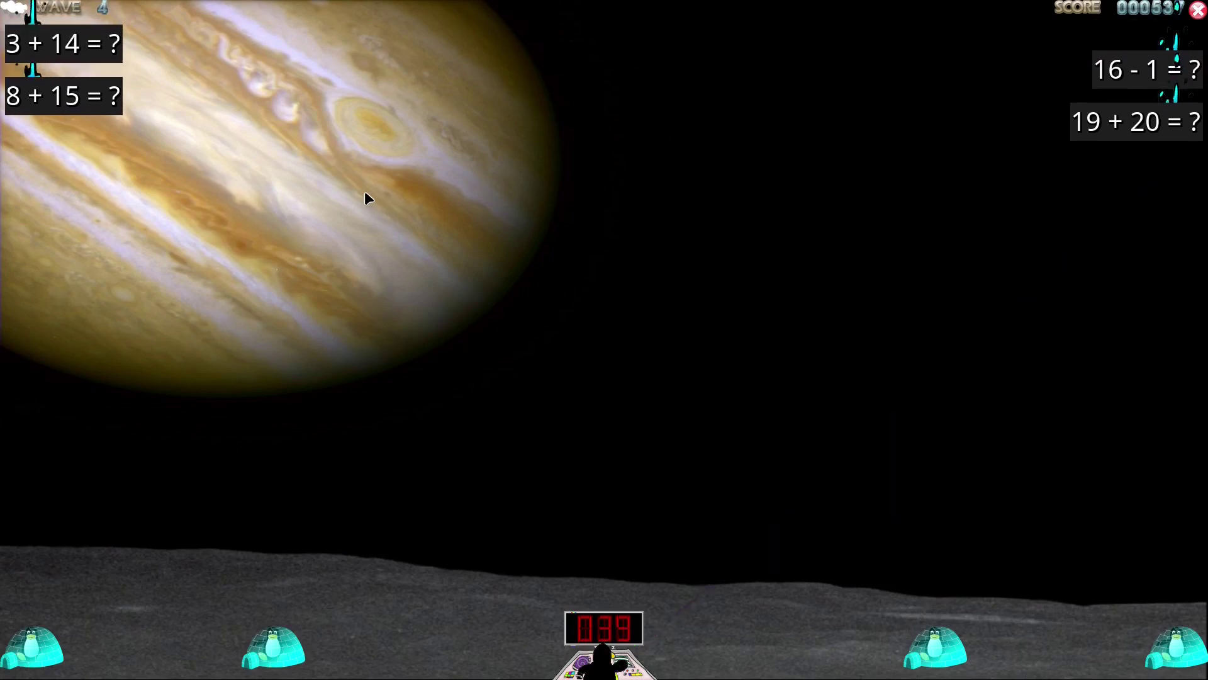
pyautogui.press('Return')
pyautogui.write('15')
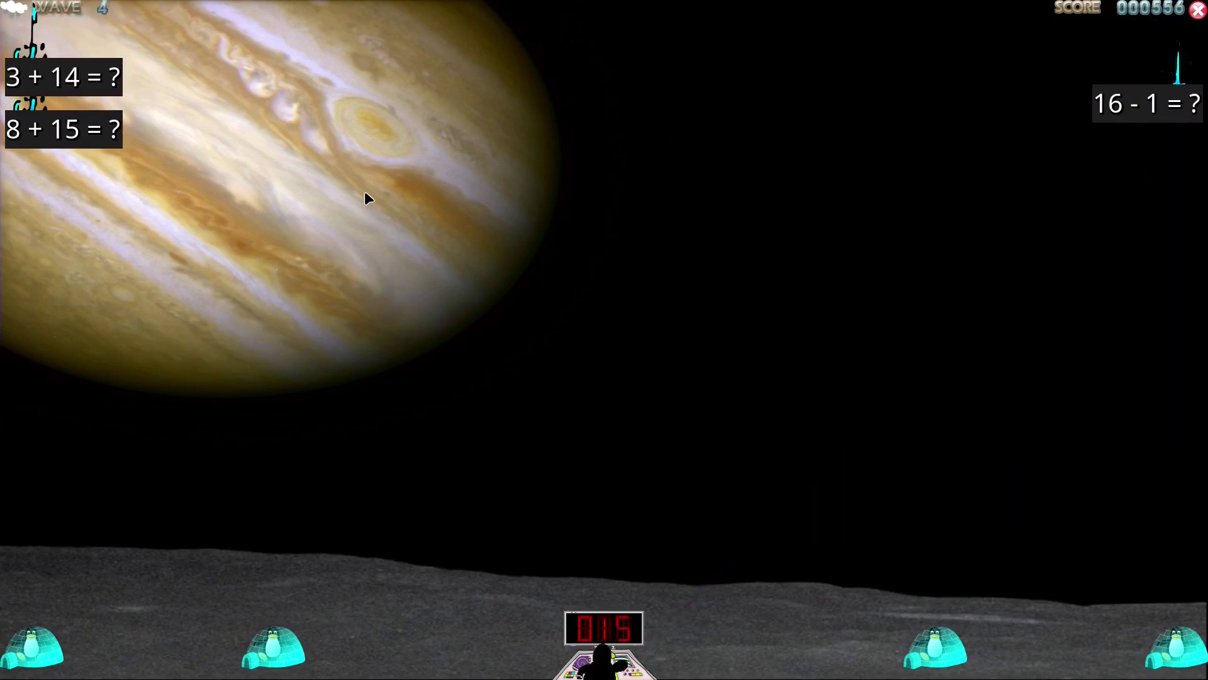
# - Answer the next comets with 15, 23, 17, 7 and 0
pyautogui.press('Return')
pyautogui.write('23')
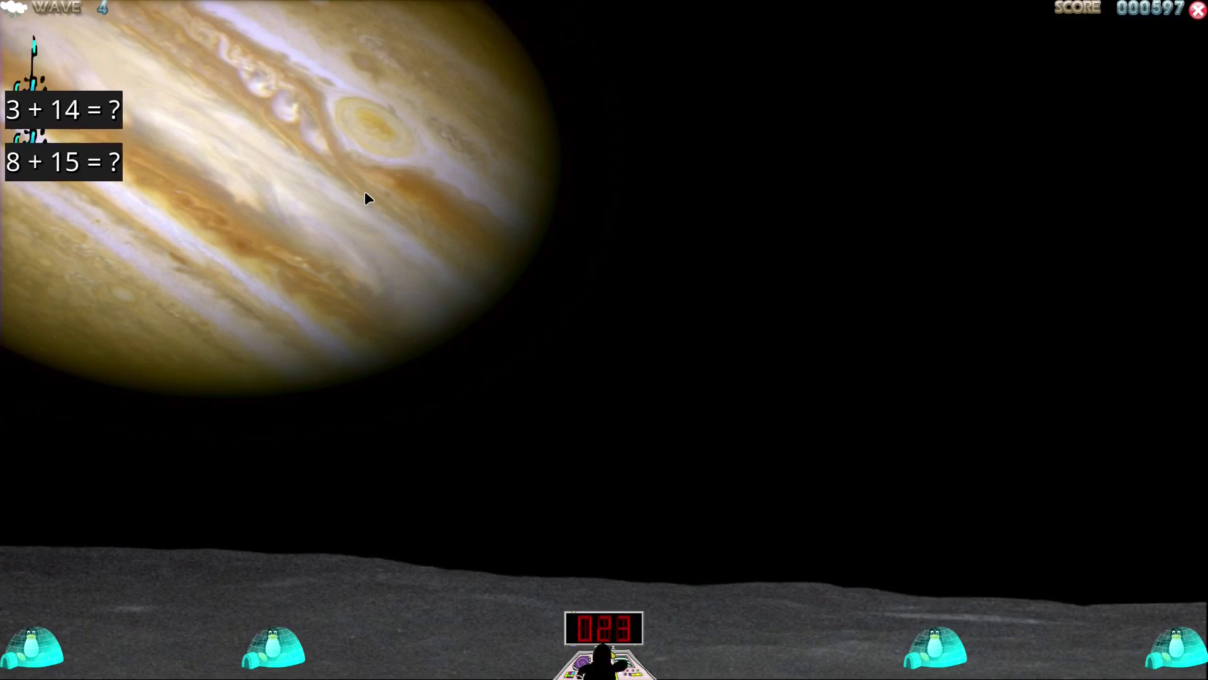
pyautogui.press('Return')
pyautogui.write('17')
pyautogui.press('Return')
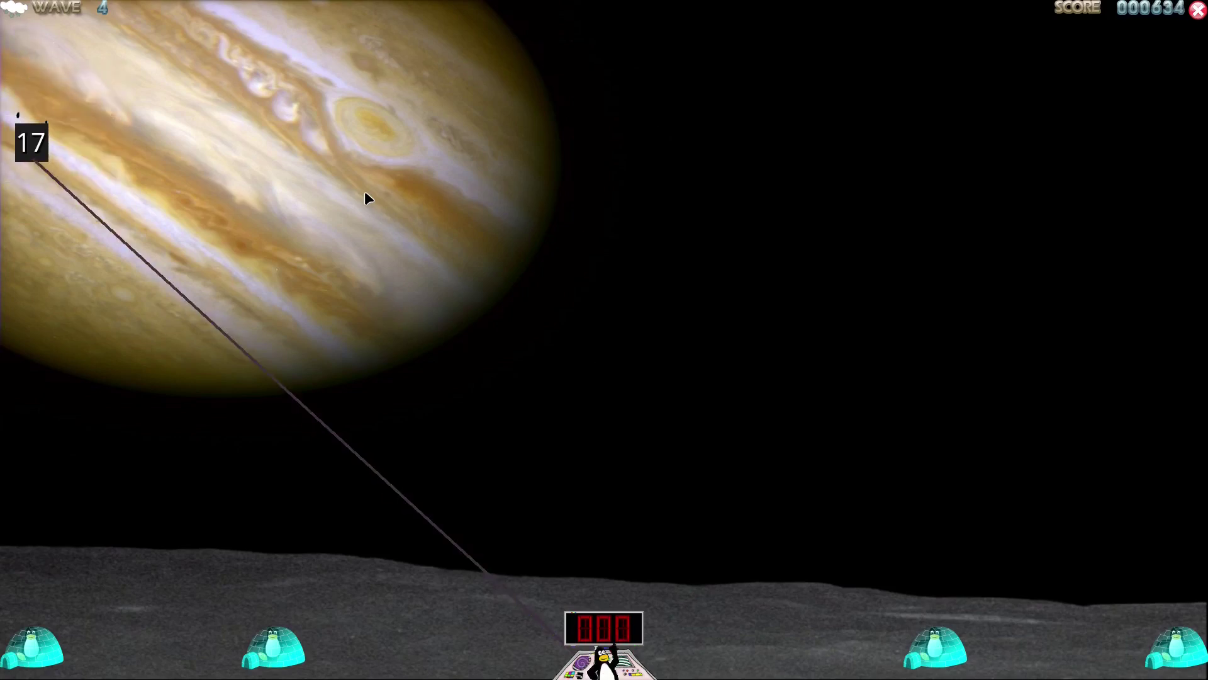
pyautogui.write('7')
pyautogui.press('Return')
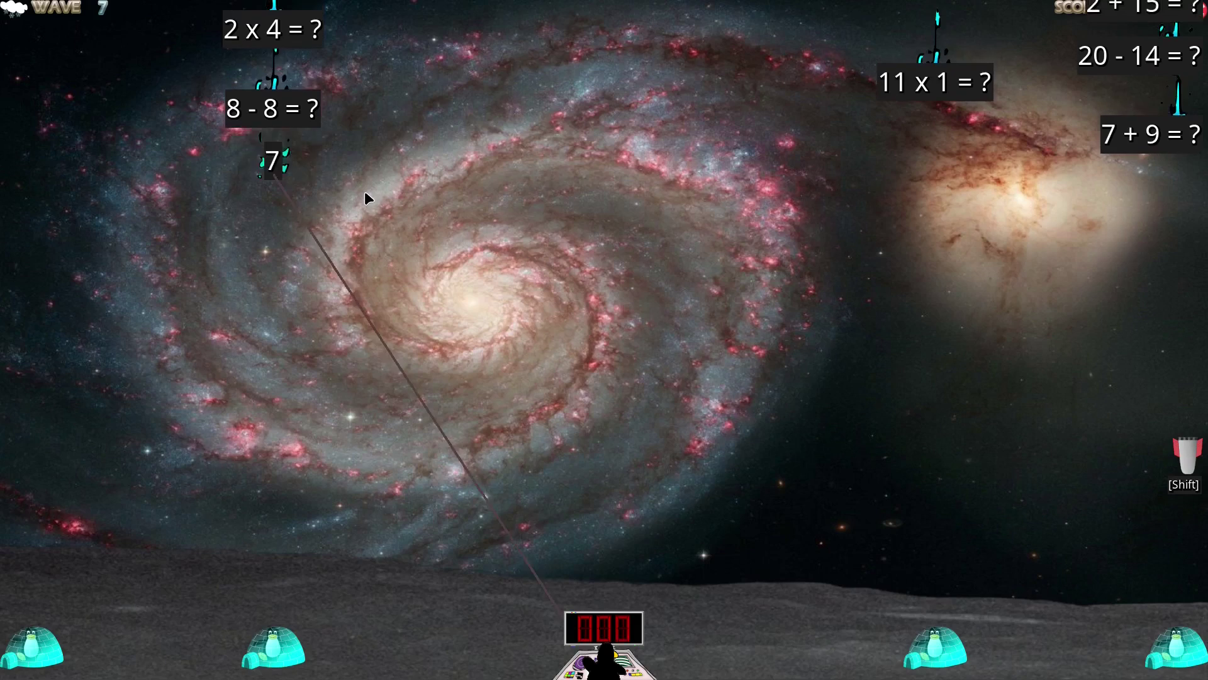
pyautogui.write('0')
pyautogui.press('Return')
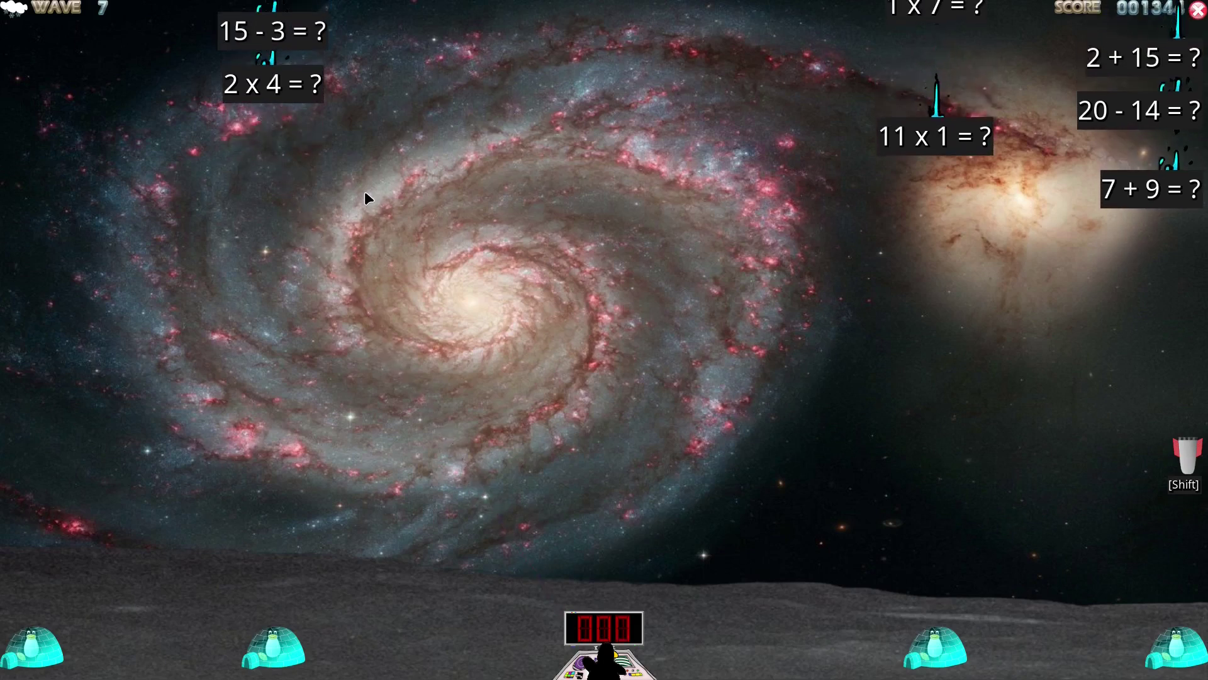
pyautogui.write('11')
# - Destroy the last wave 7 comets with 11, 16, 6, 17, 7, 8 and 12
pyautogui.press('Return')
pyautogui.write('16')
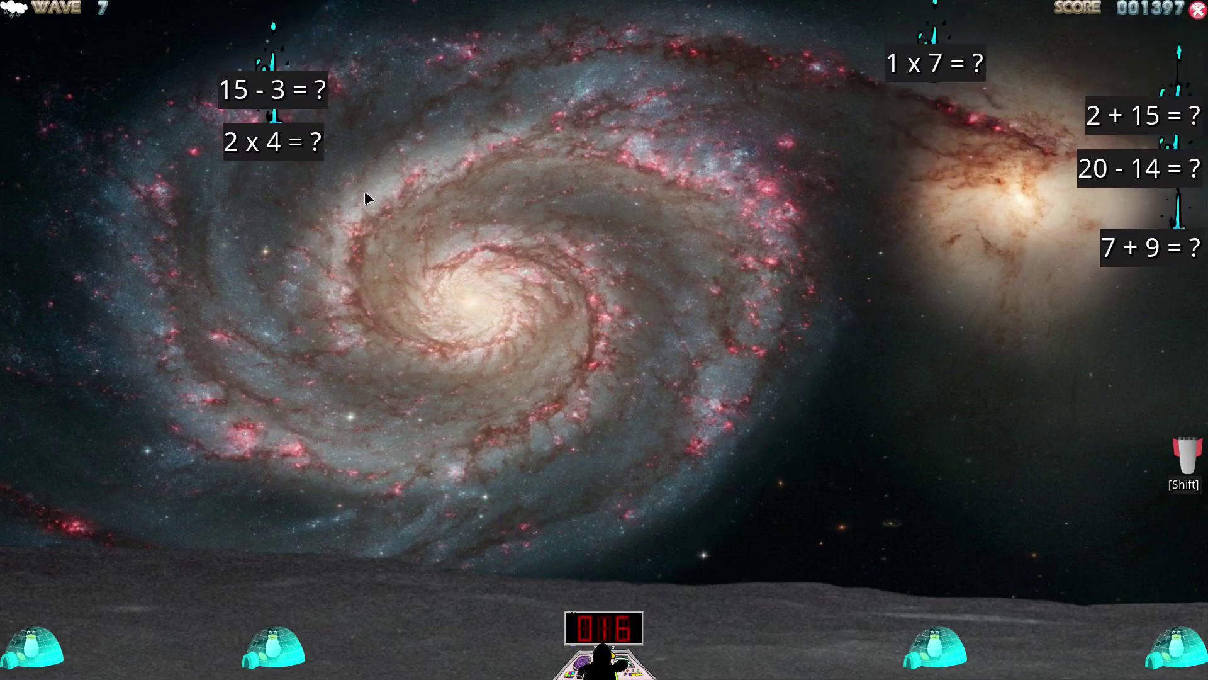
pyautogui.press('Return')
pyautogui.write('6')
pyautogui.press('Return')
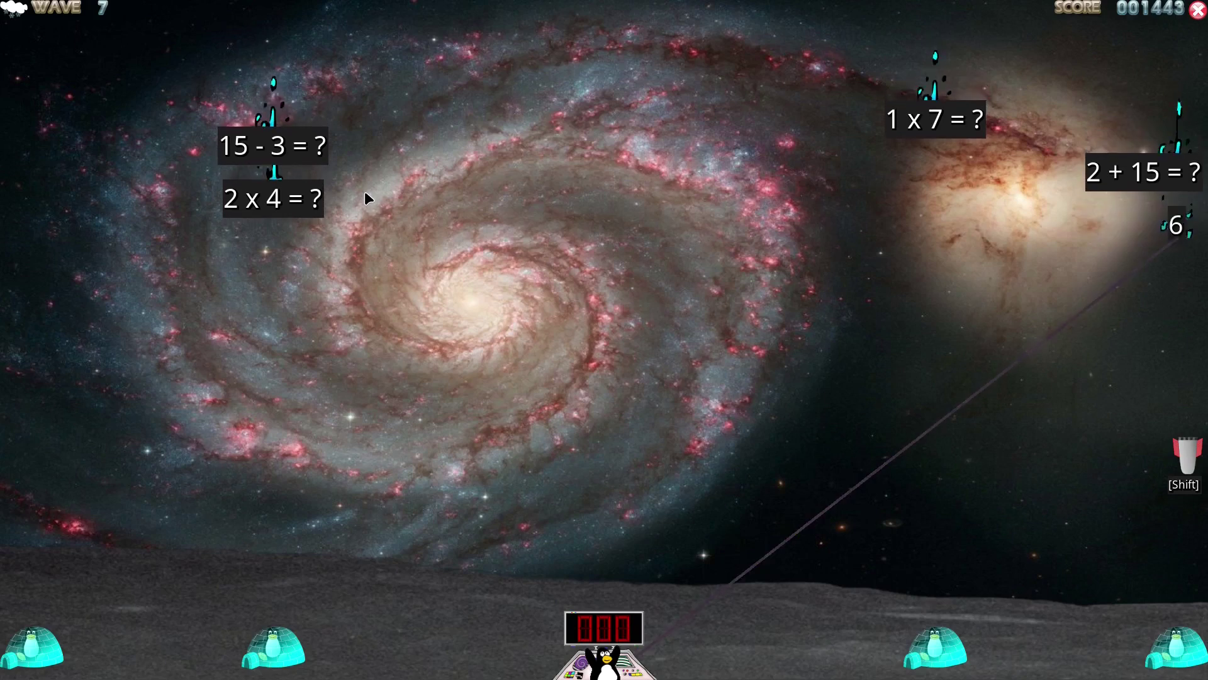
pyautogui.write('17')
pyautogui.press('Return')
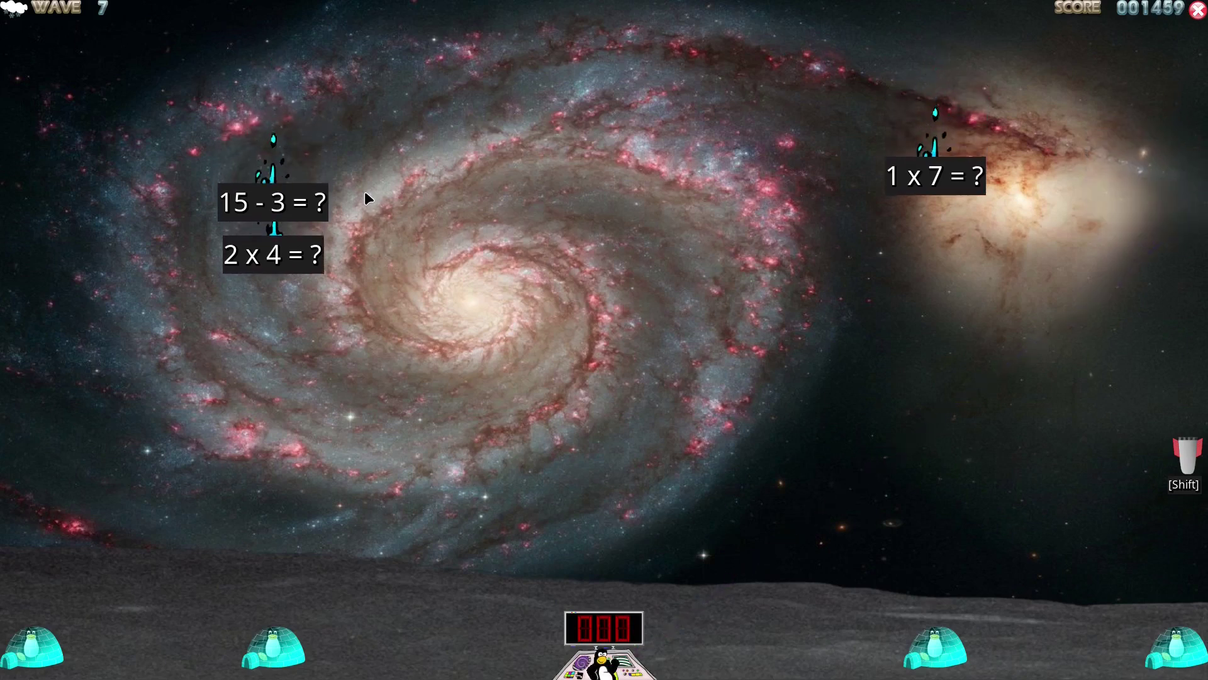
pyautogui.write('7')
pyautogui.press('Return')
pyautogui.write('8')
pyautogui.press('Return')
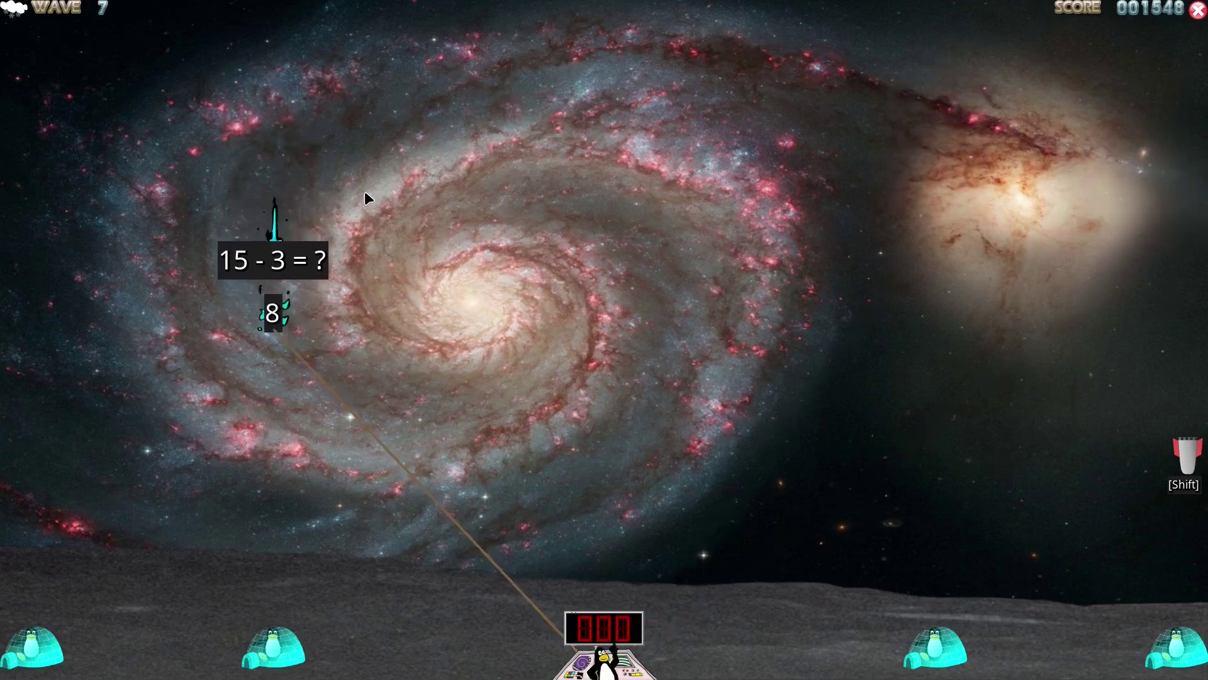
pyautogui.write('12')
pyautogui.press('Return')
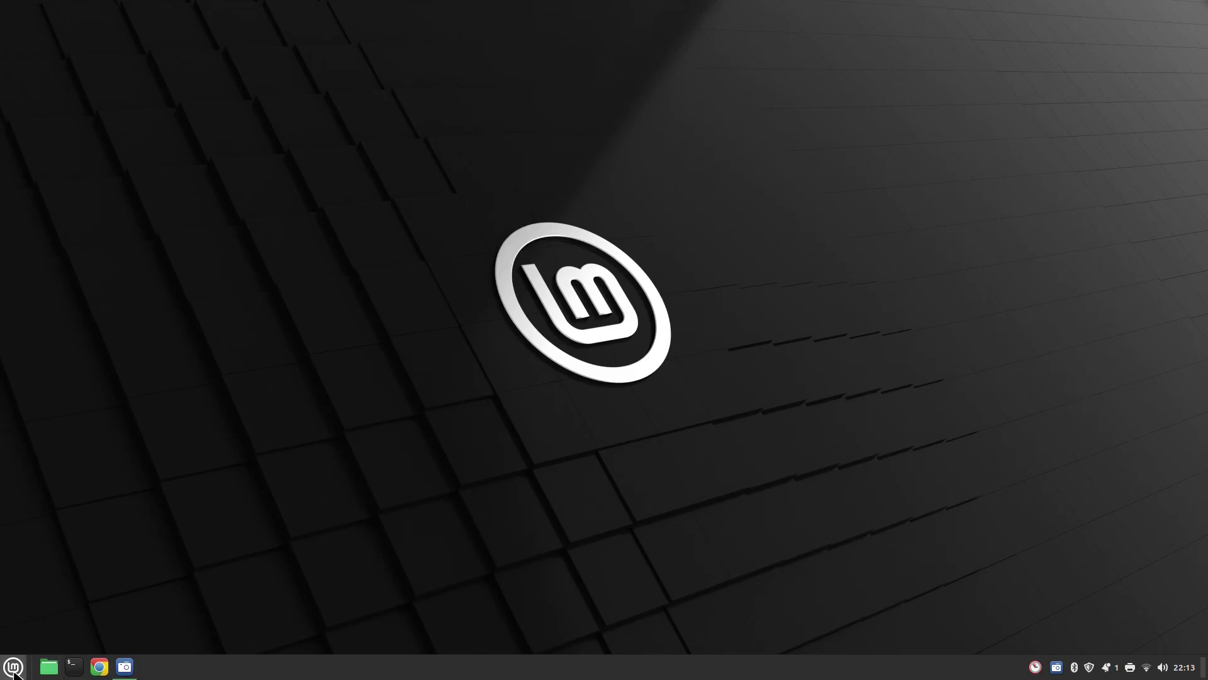
# - Start an Easy Fish Cascade game in Tux Typing with the Astronomy word list
pyautogui.click(14, 667)
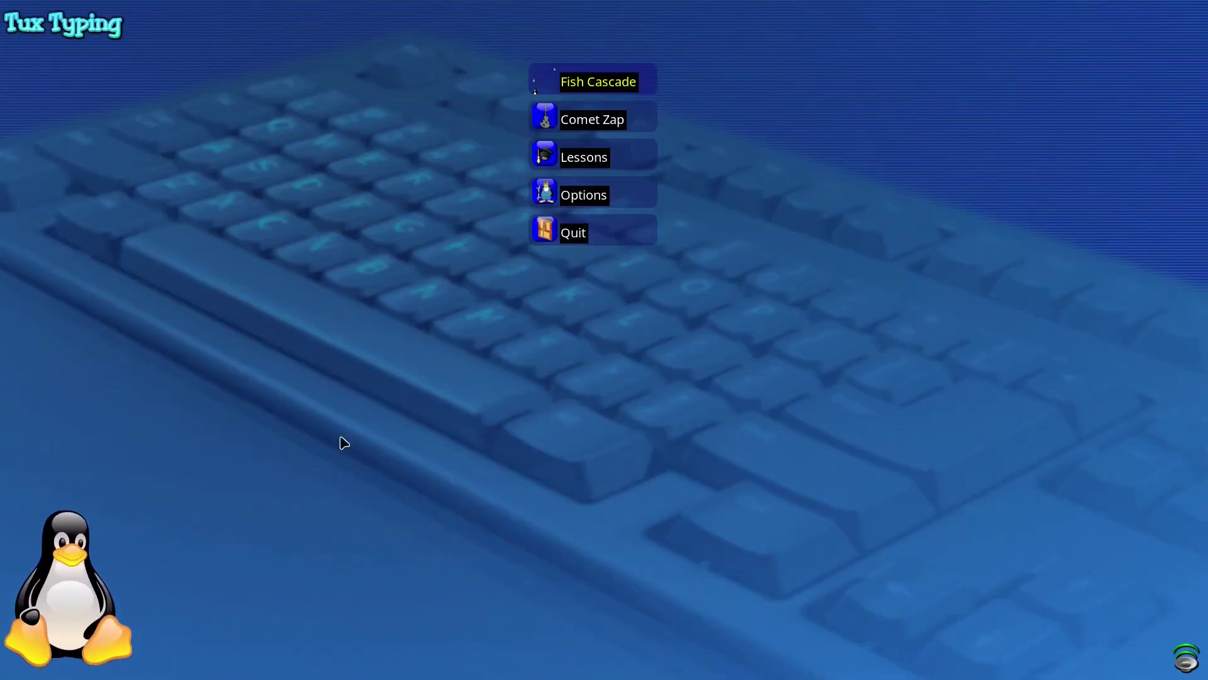
pyautogui.click(609, 85)
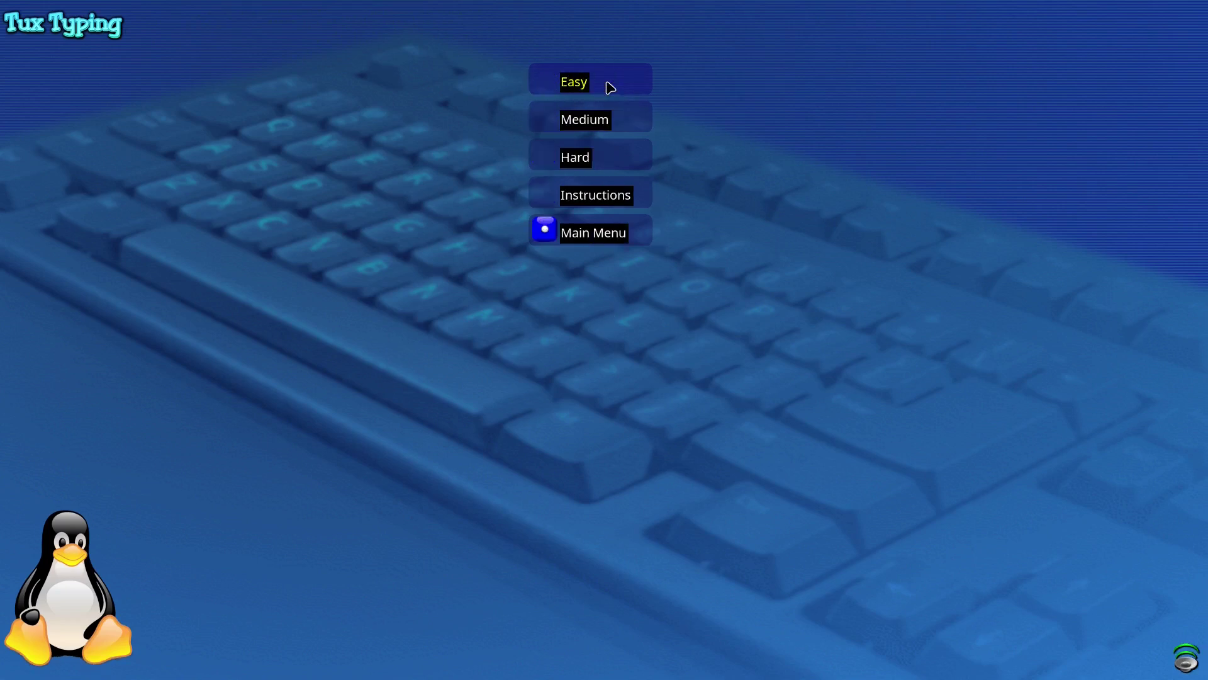
pyautogui.click(608, 86)
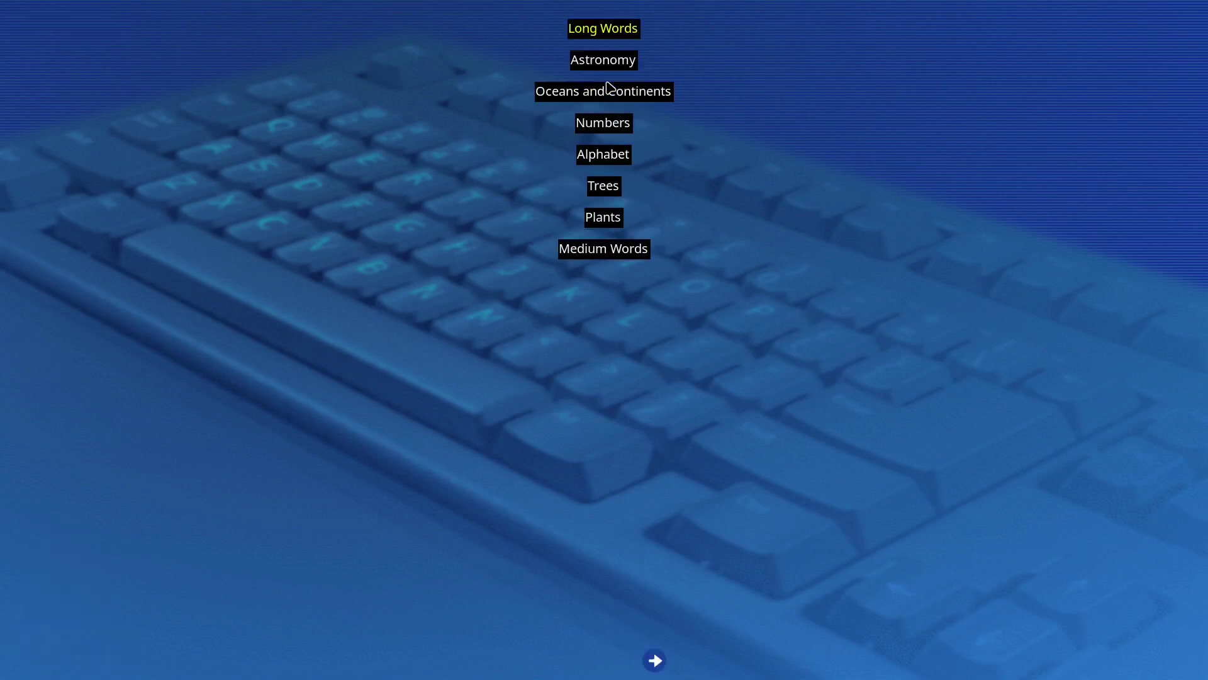
pyautogui.click(629, 57)
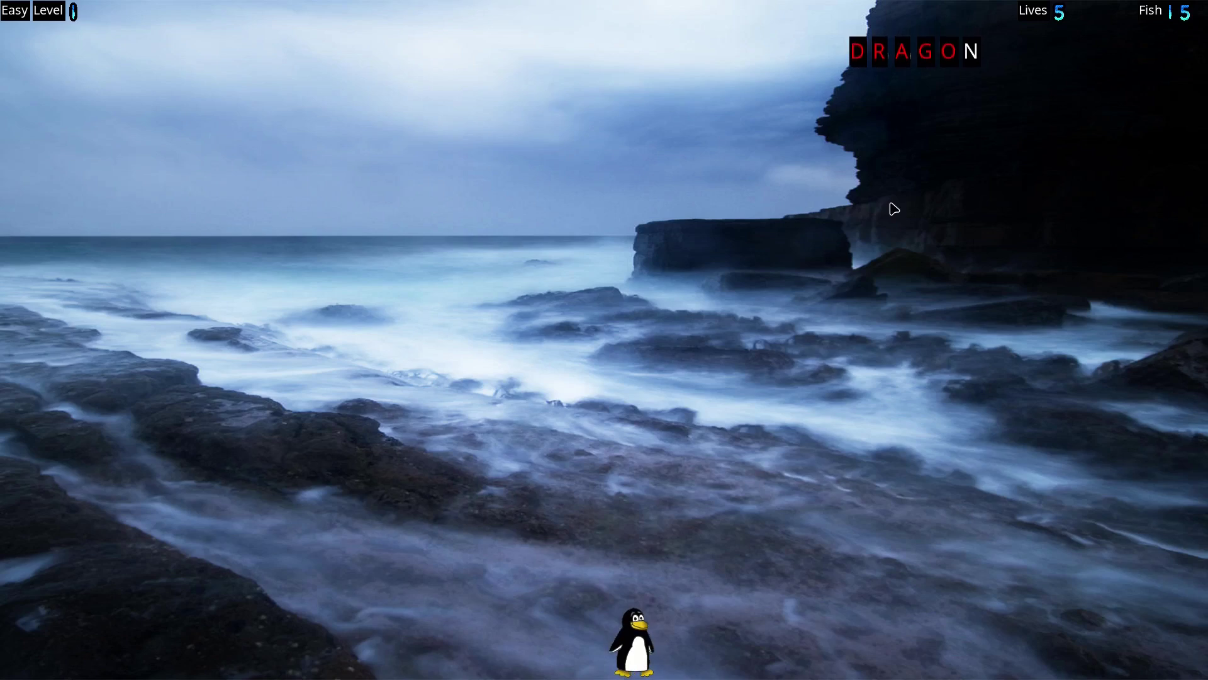
pyautogui.write('n')
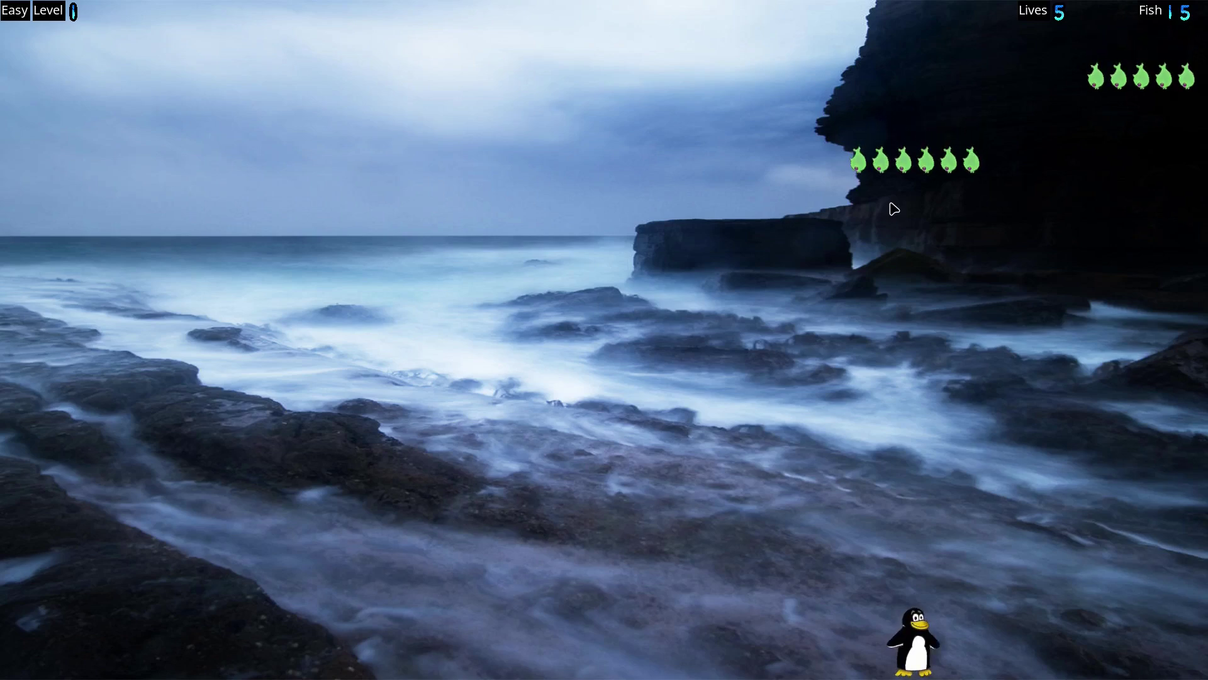
# - Quit the Easy game and pick Hard difficulty for Fish Cascade
pyautogui.press('Escape')
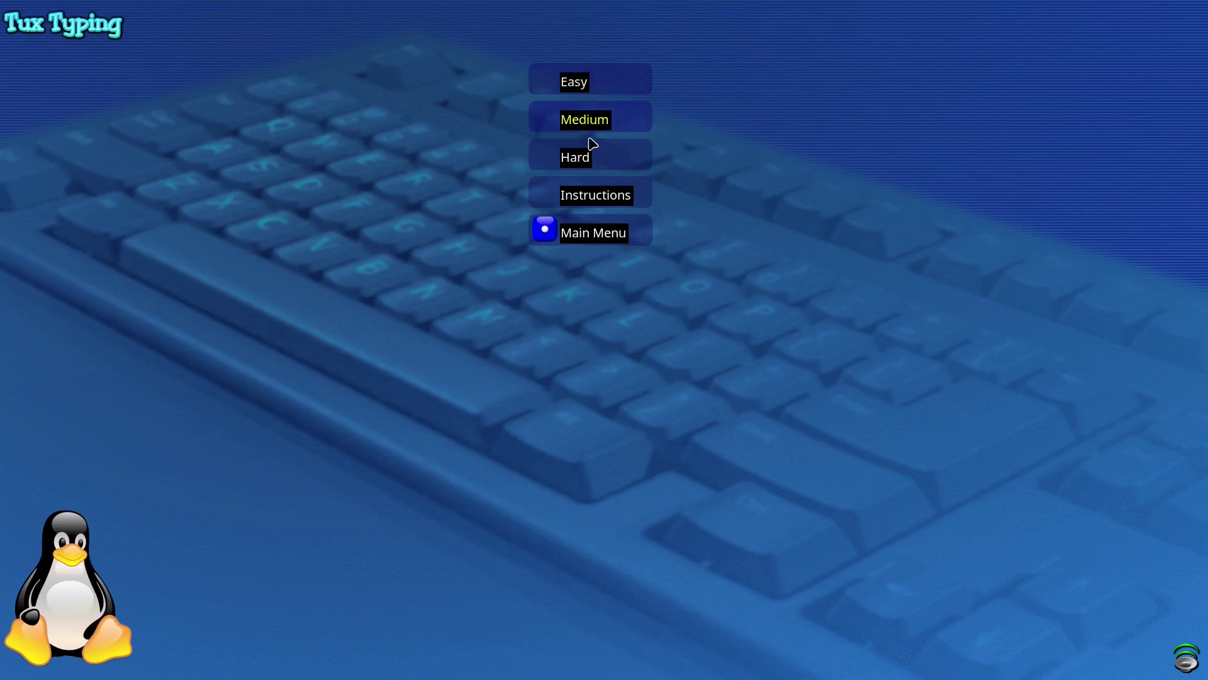
pyautogui.click(591, 167)
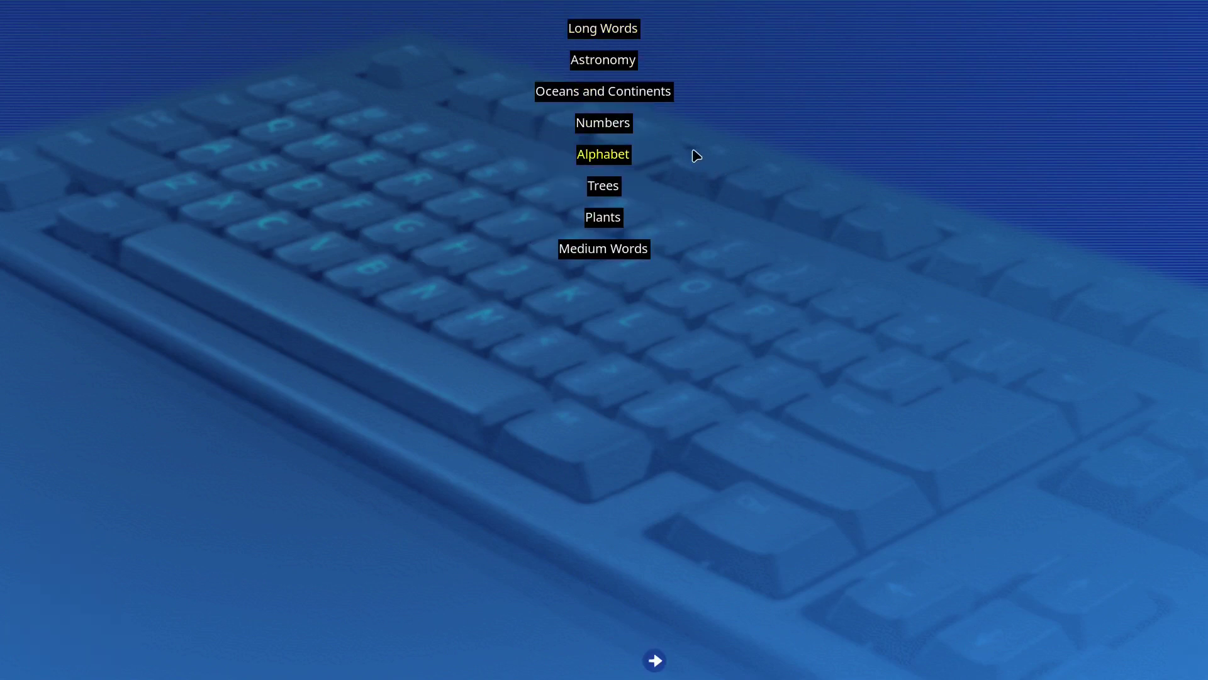
# - Start the Hard Fish Cascade game with the Astronomy word list
pyautogui.press('Return')
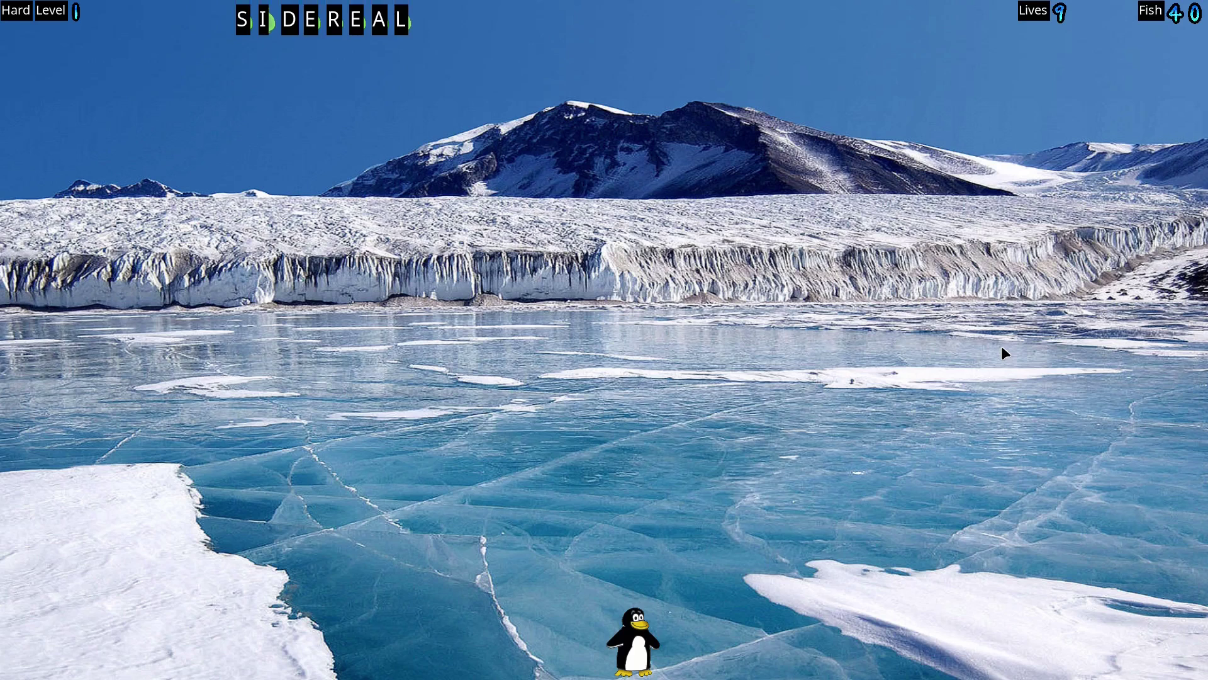
pyautogui.write('ide')
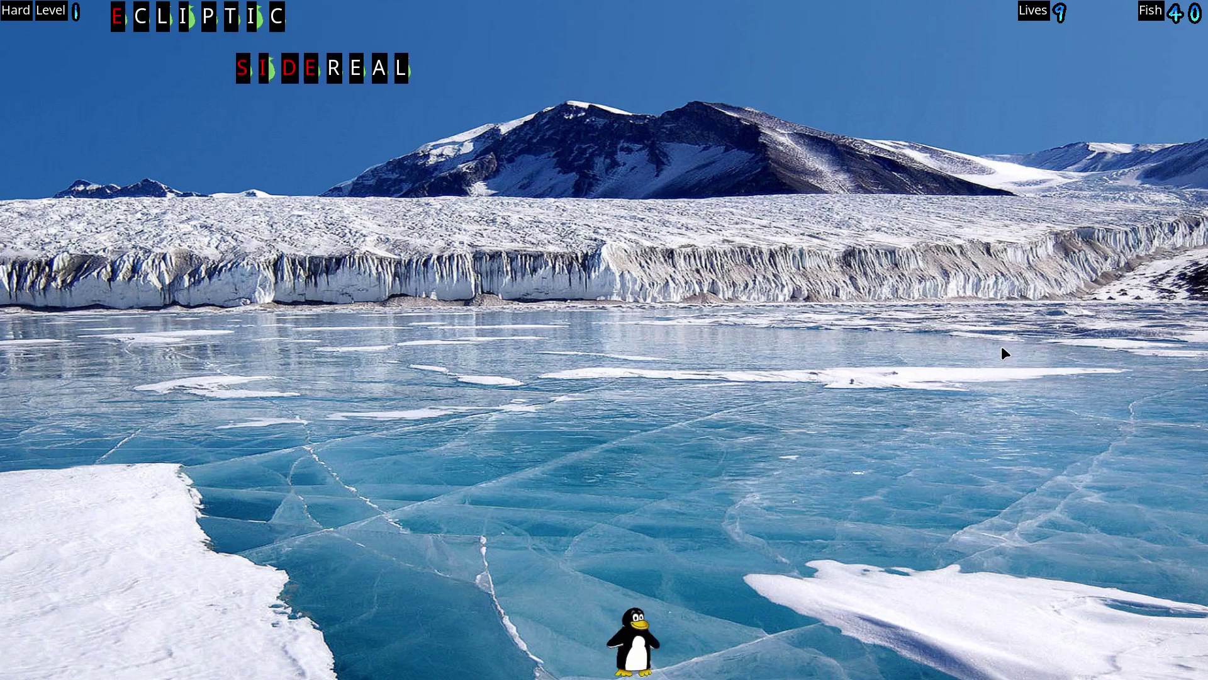
pyautogui.write('real')
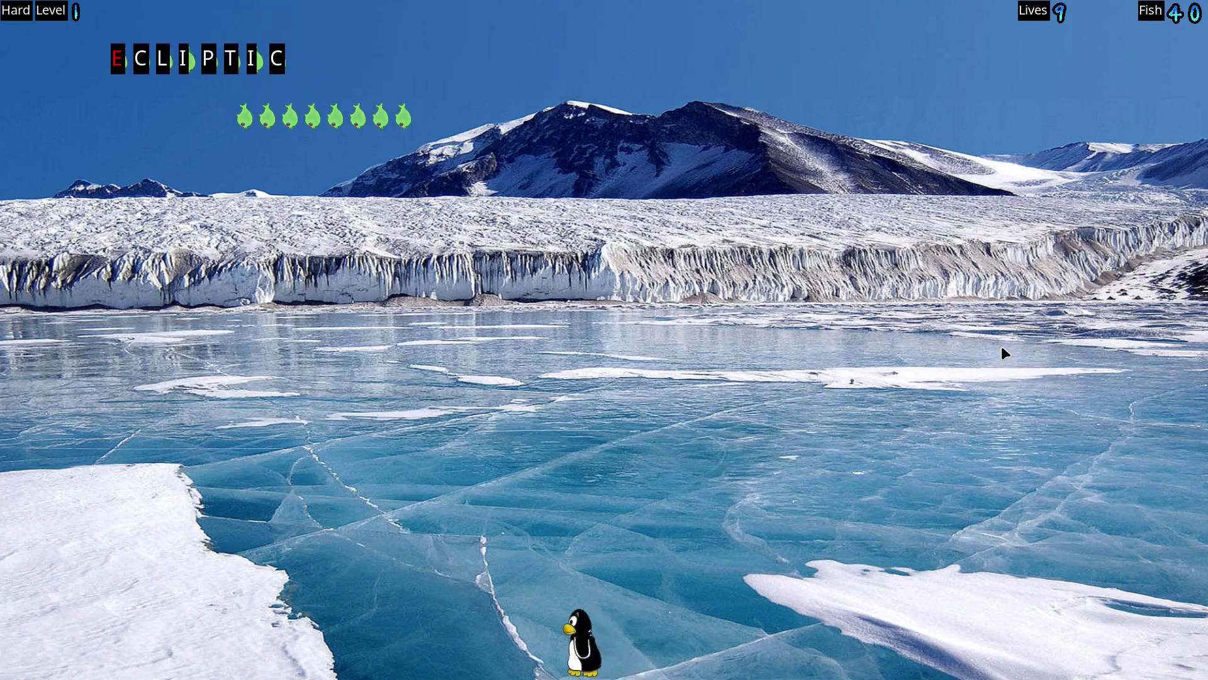
pyautogui.write('ecliptic')
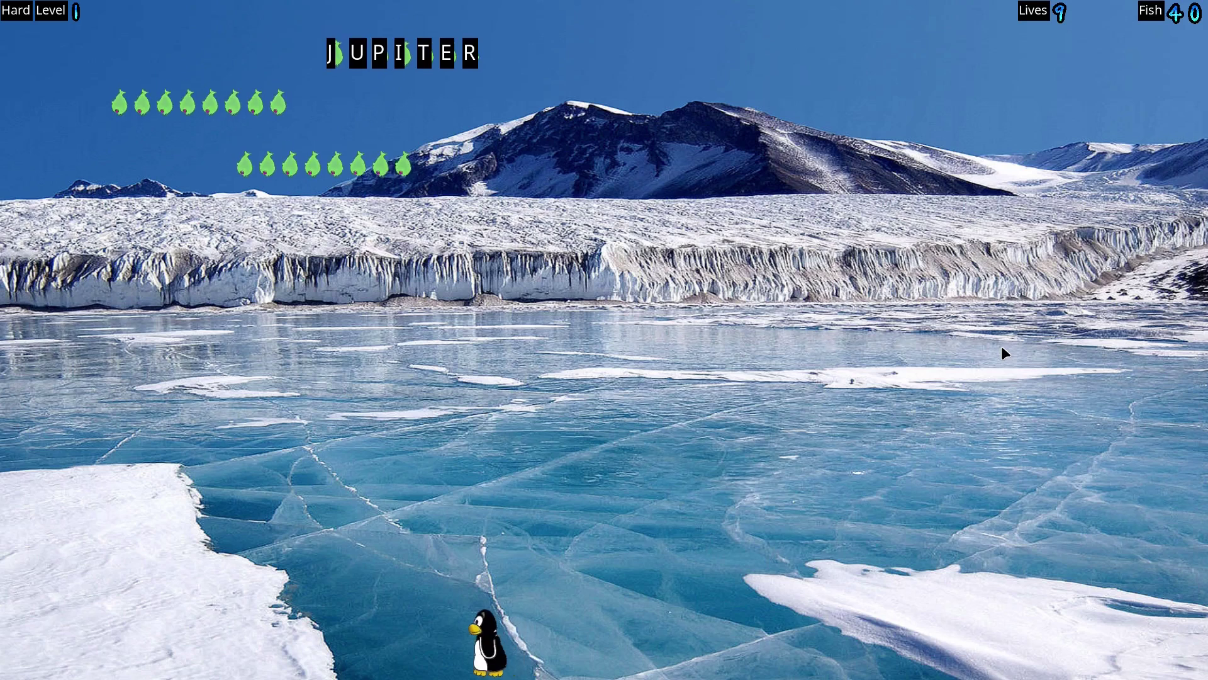
pyautogui.write('jupiter')
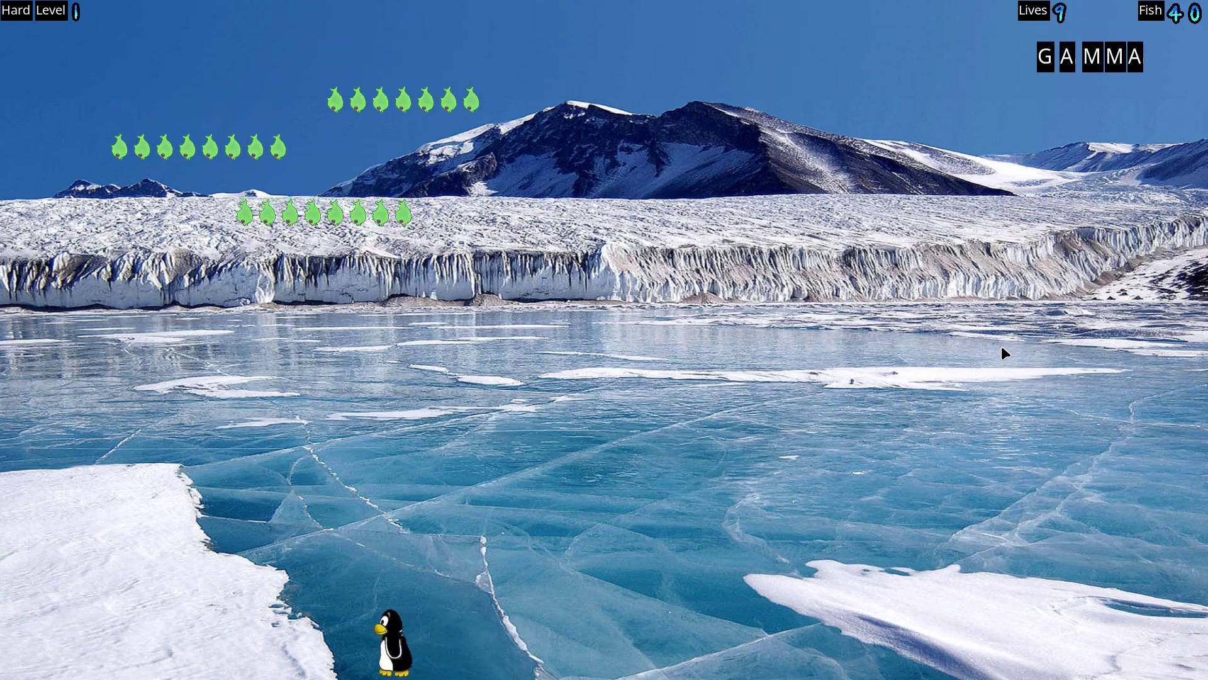
pyautogui.write('gammagala')
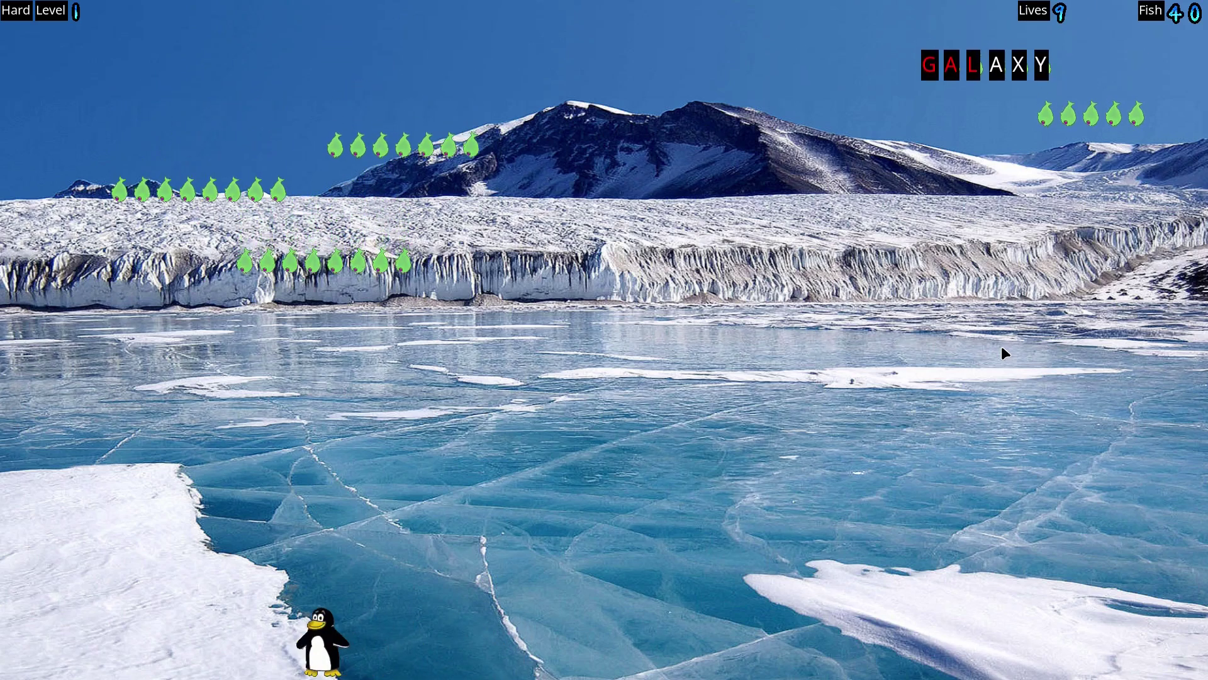
pyautogui.write('xyspace')
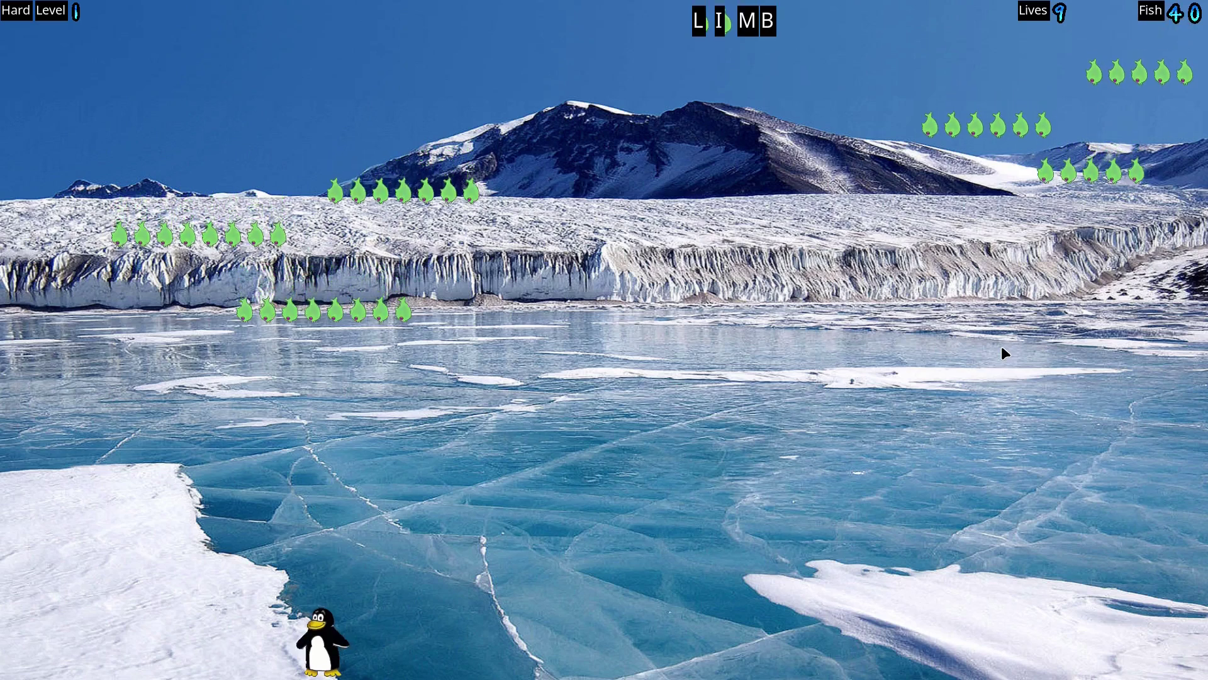
pyautogui.write('limb')
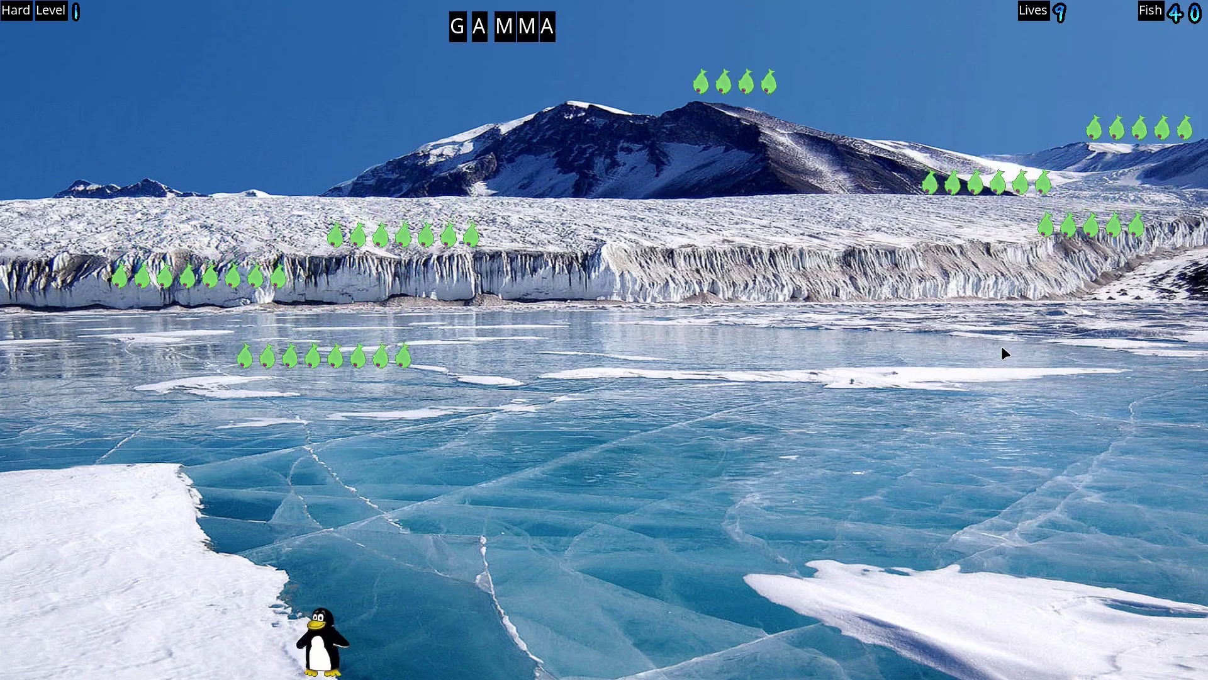
pyautogui.write('gamma')
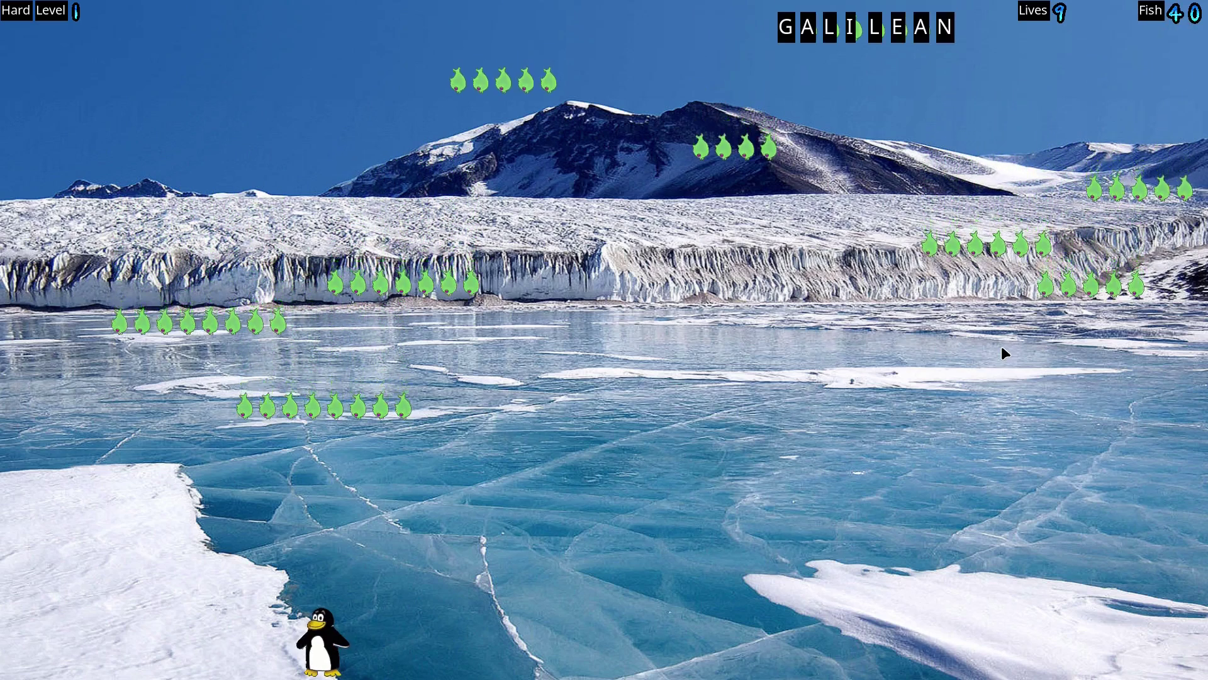
pyautogui.write('gaga')
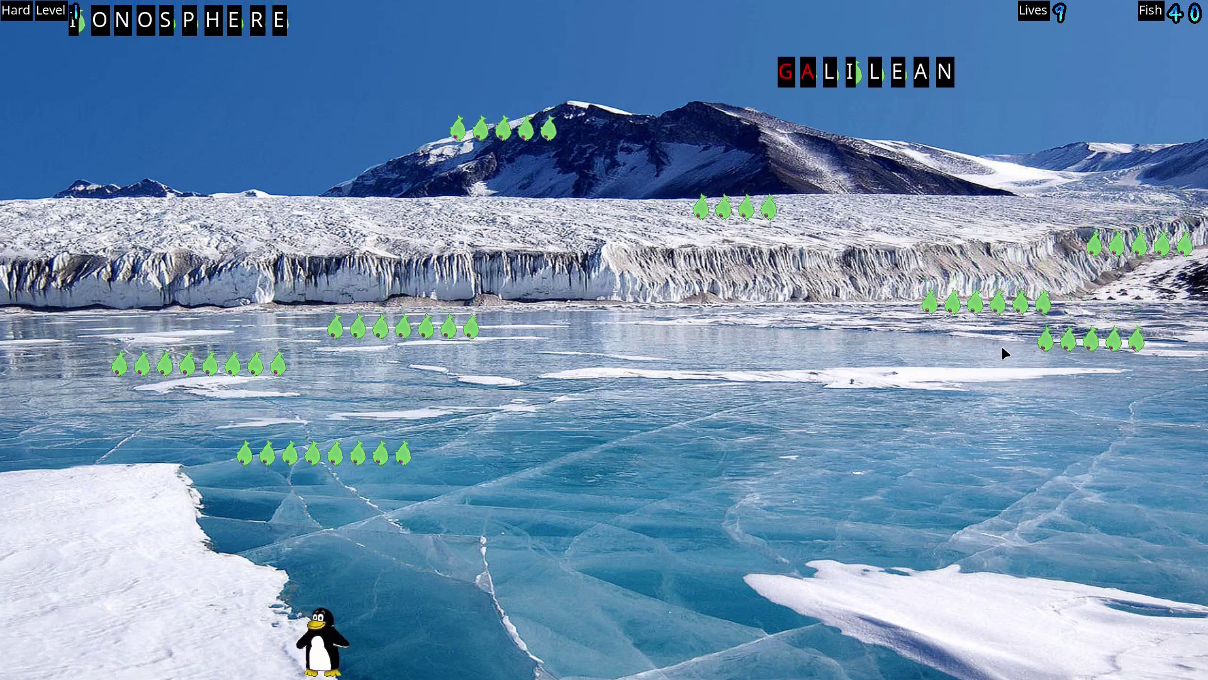
pyautogui.write('lilean')
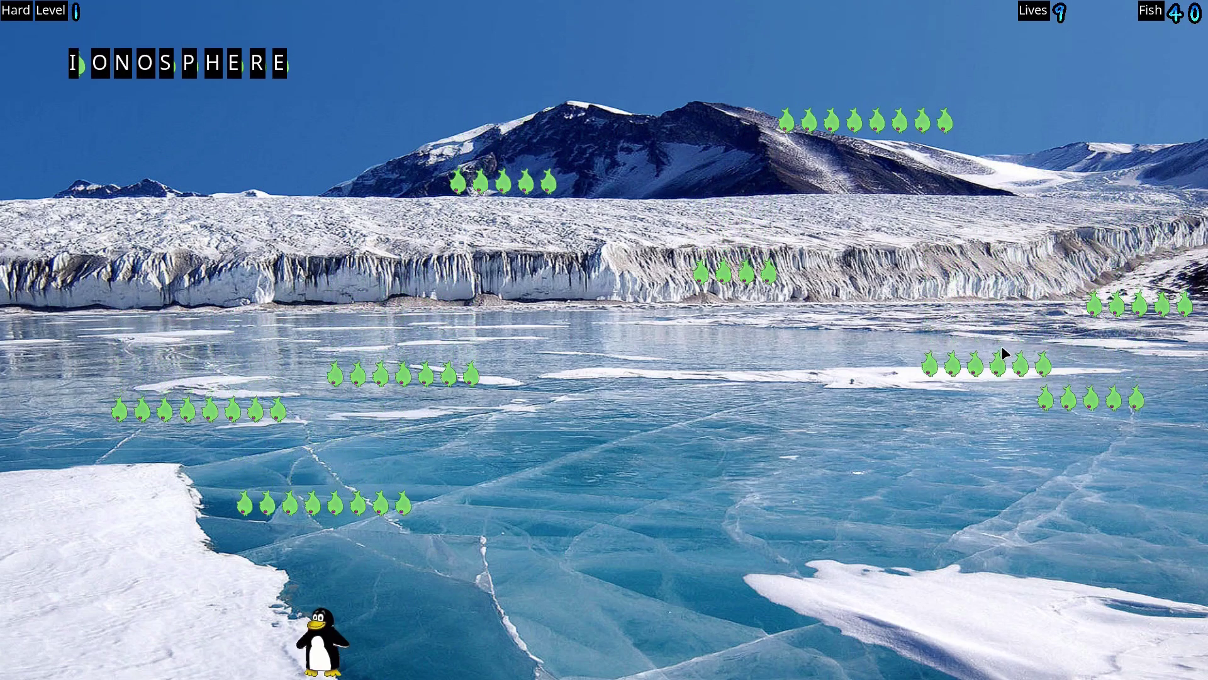
pyautogui.write('ionosphere')
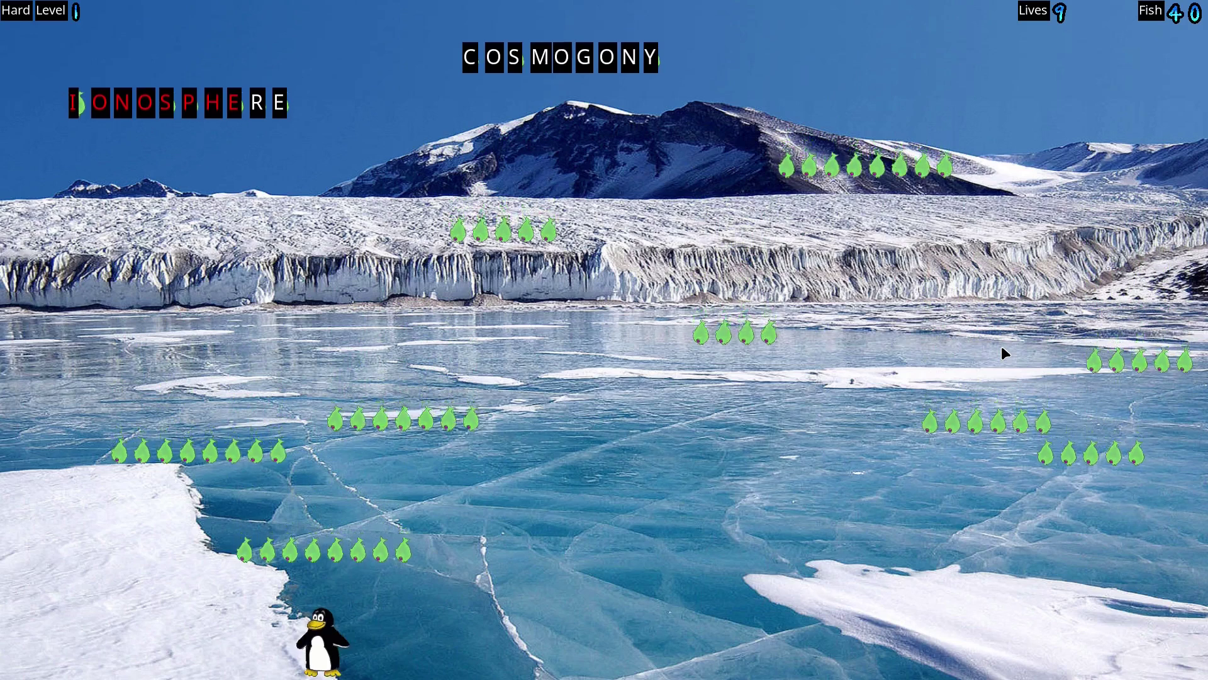
pyautogui.write('cosm')
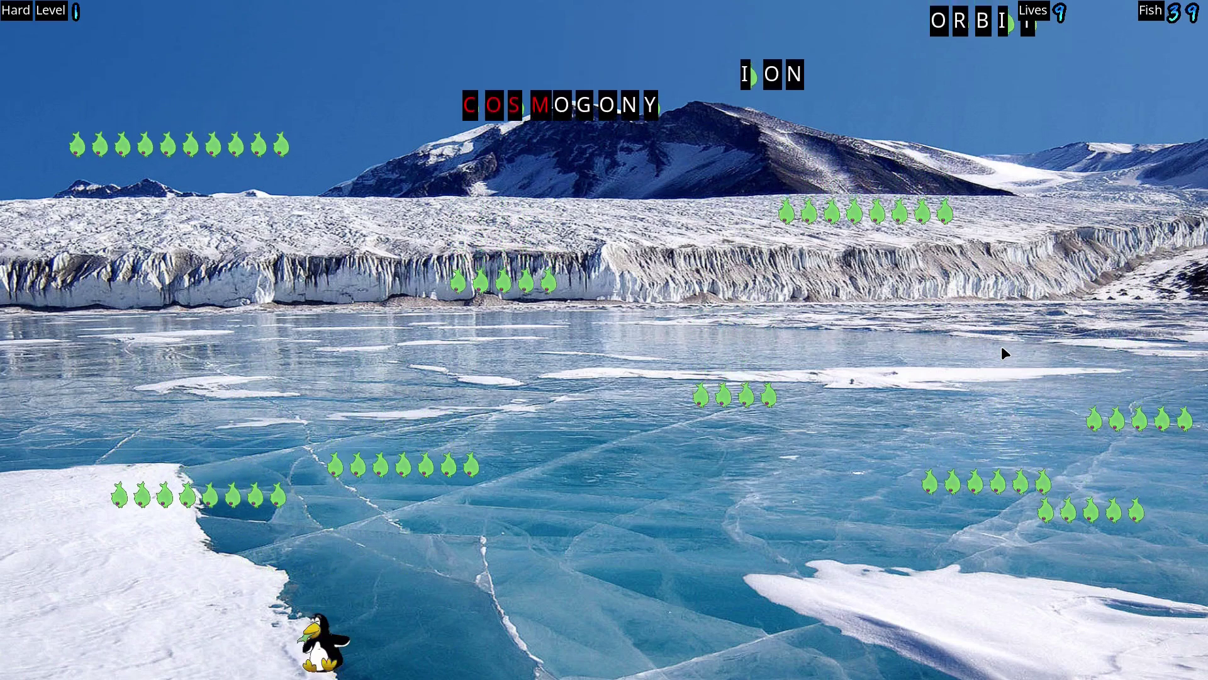
pyautogui.write('ogony')
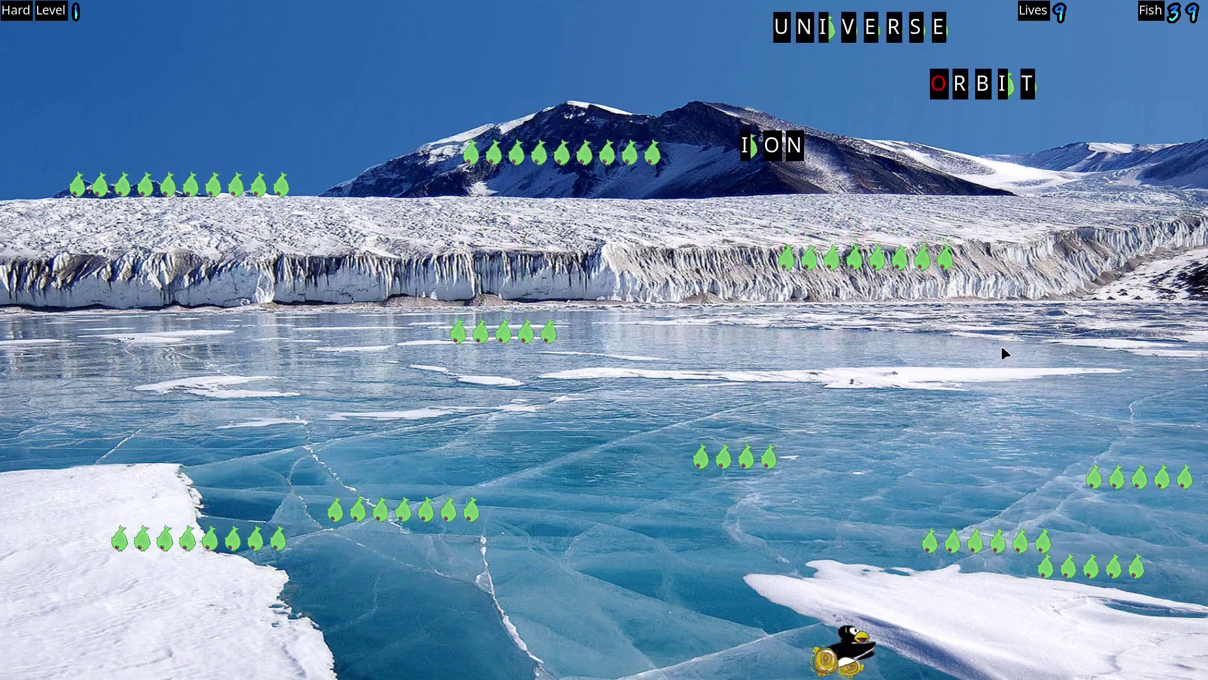
pyautogui.write('ionorbit')
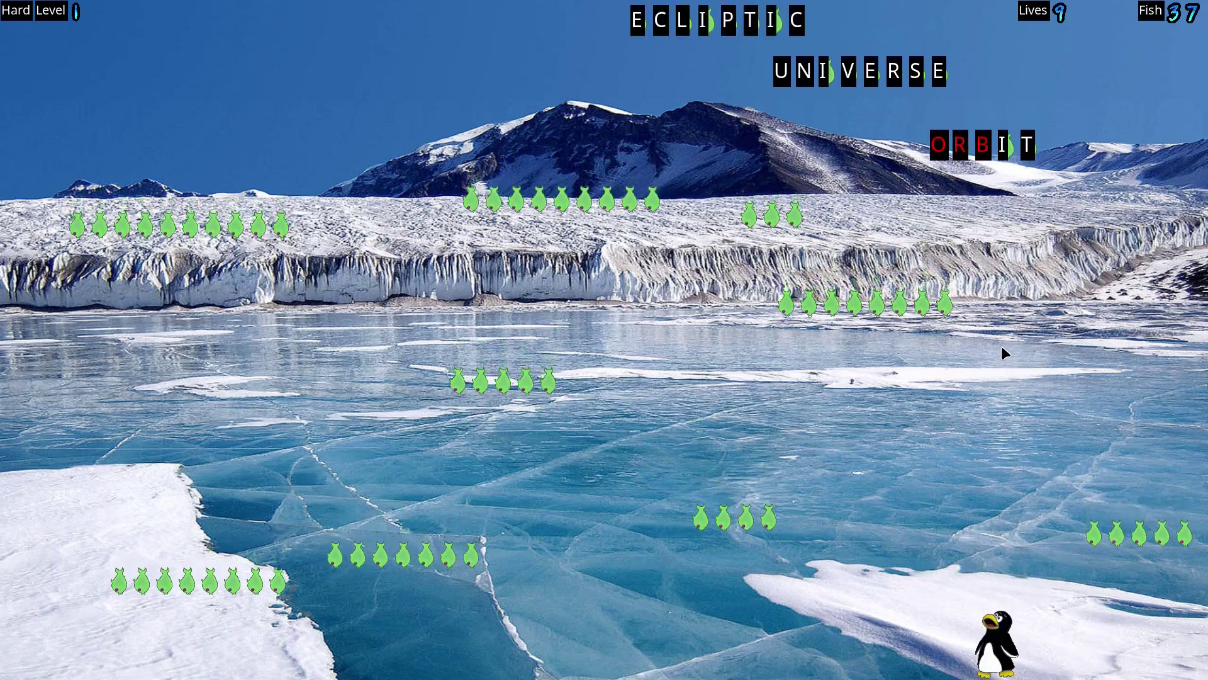
pyautogui.write('unive')
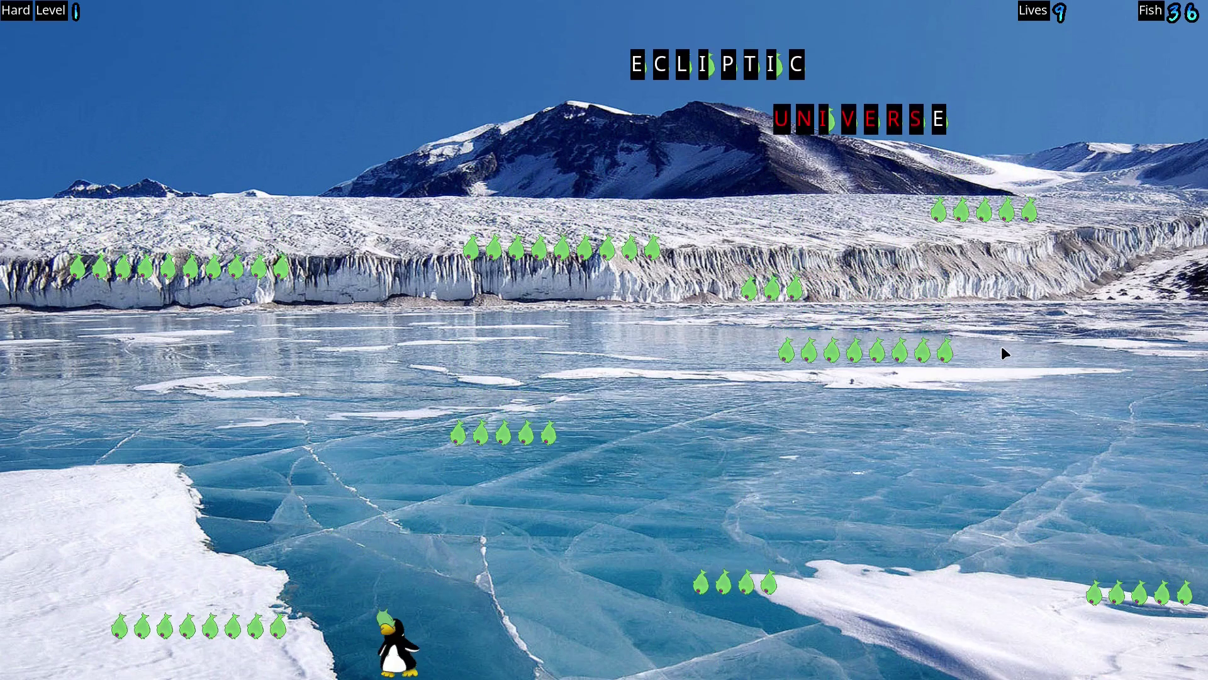
pyautogui.write('rsecliptic')
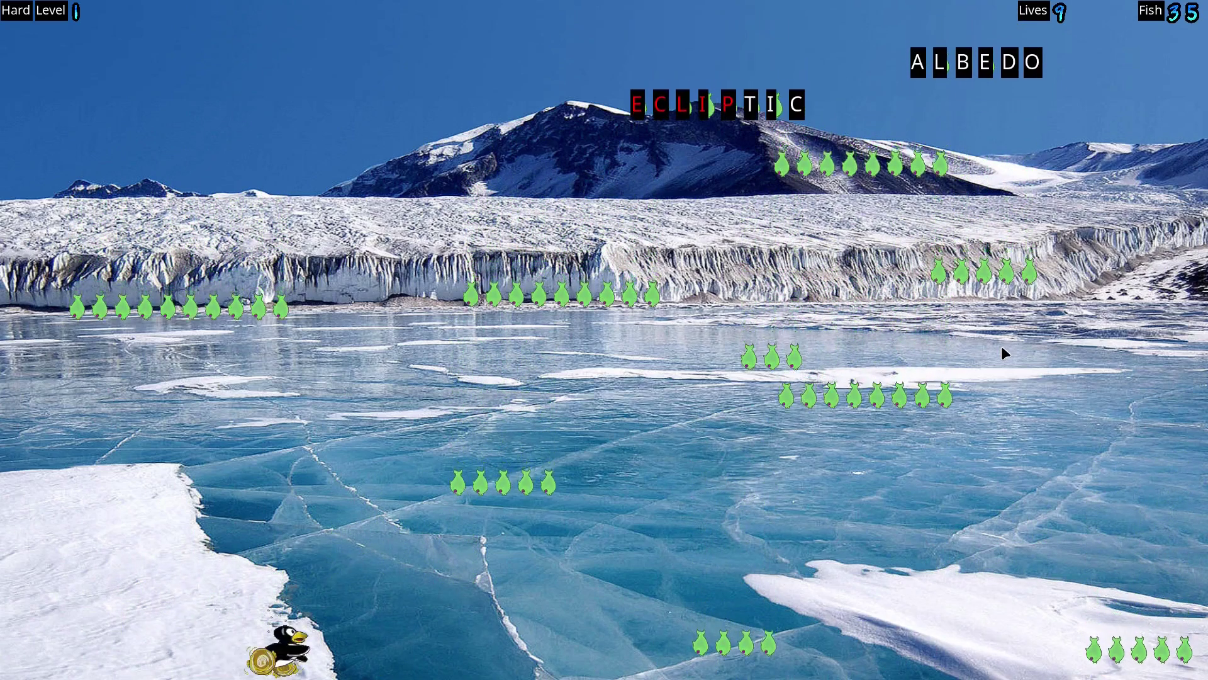
pyautogui.write('albedo')
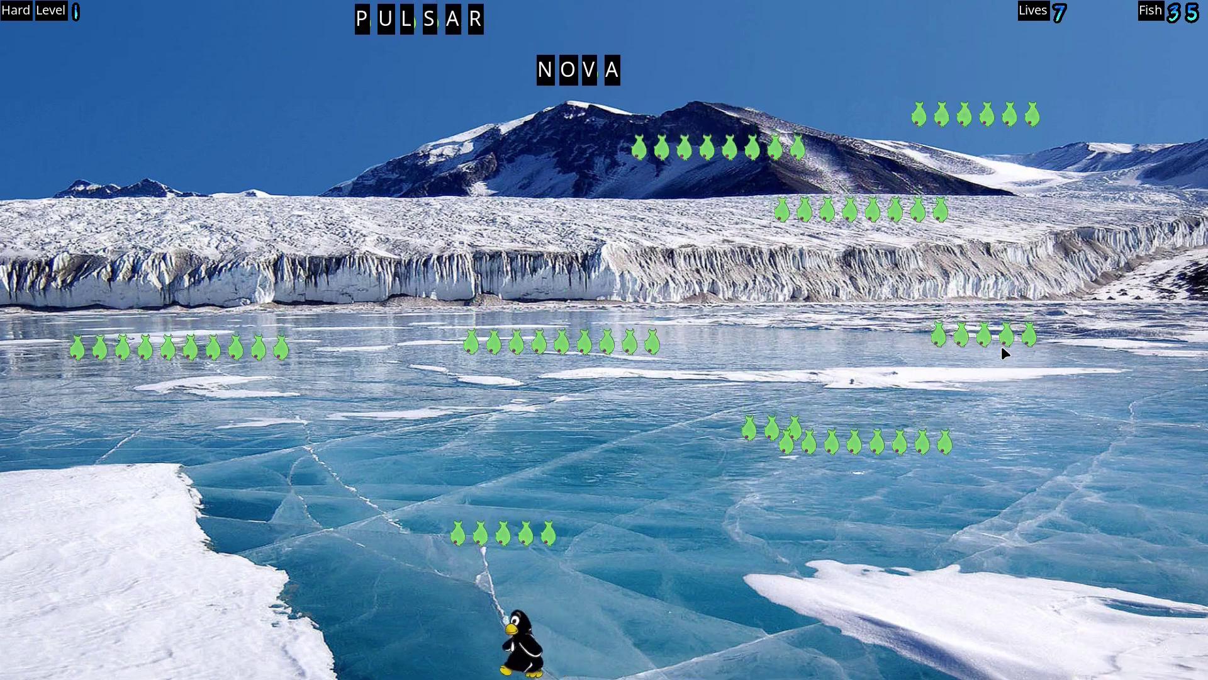
pyautogui.write('novapu')
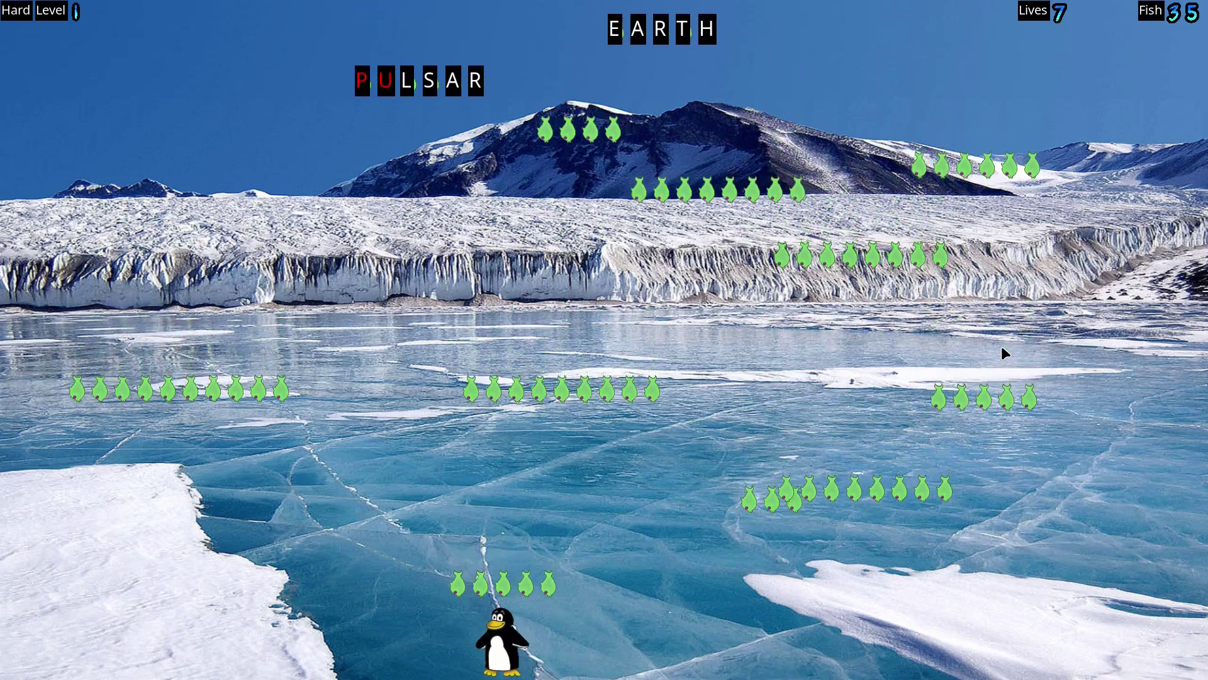
pyautogui.write('lsarear')
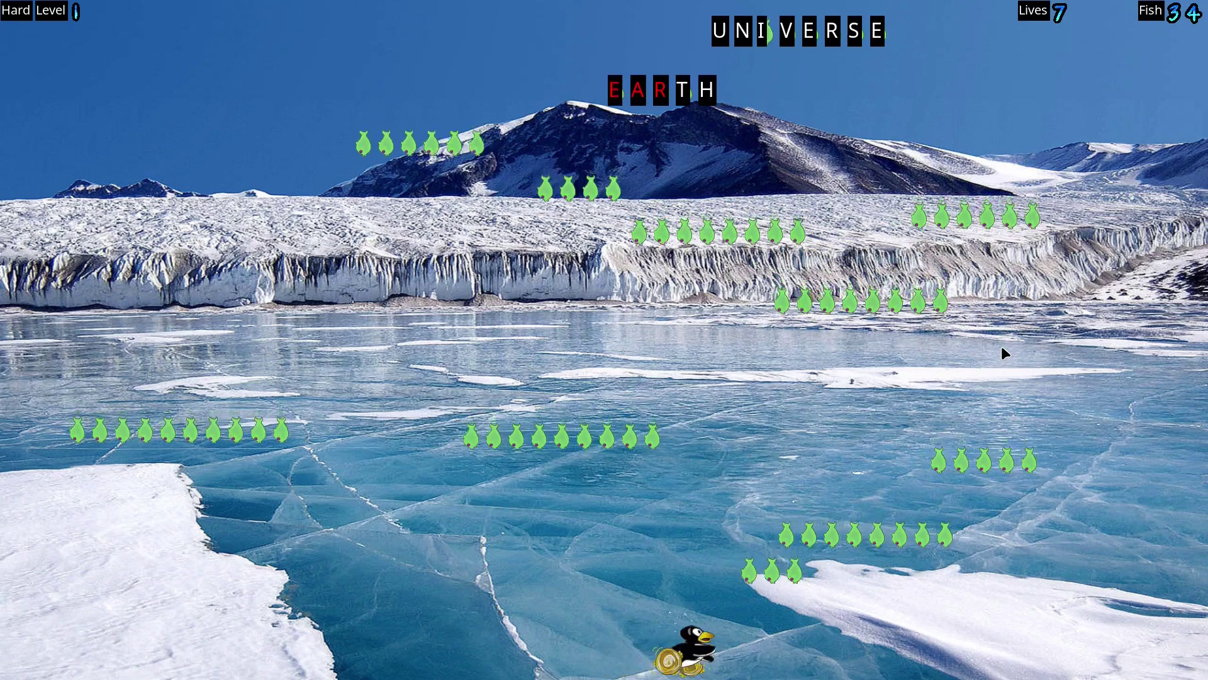
pyautogui.write('th')
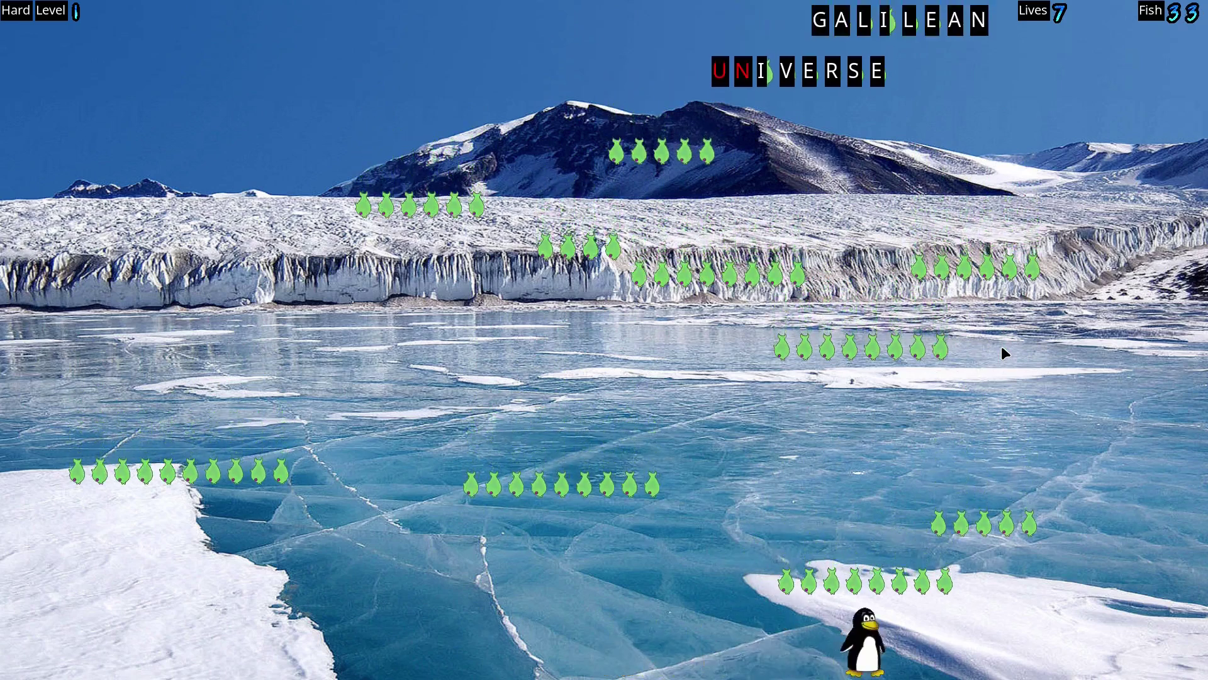
pyautogui.write('IVERSE')
pyautogui.write('G')
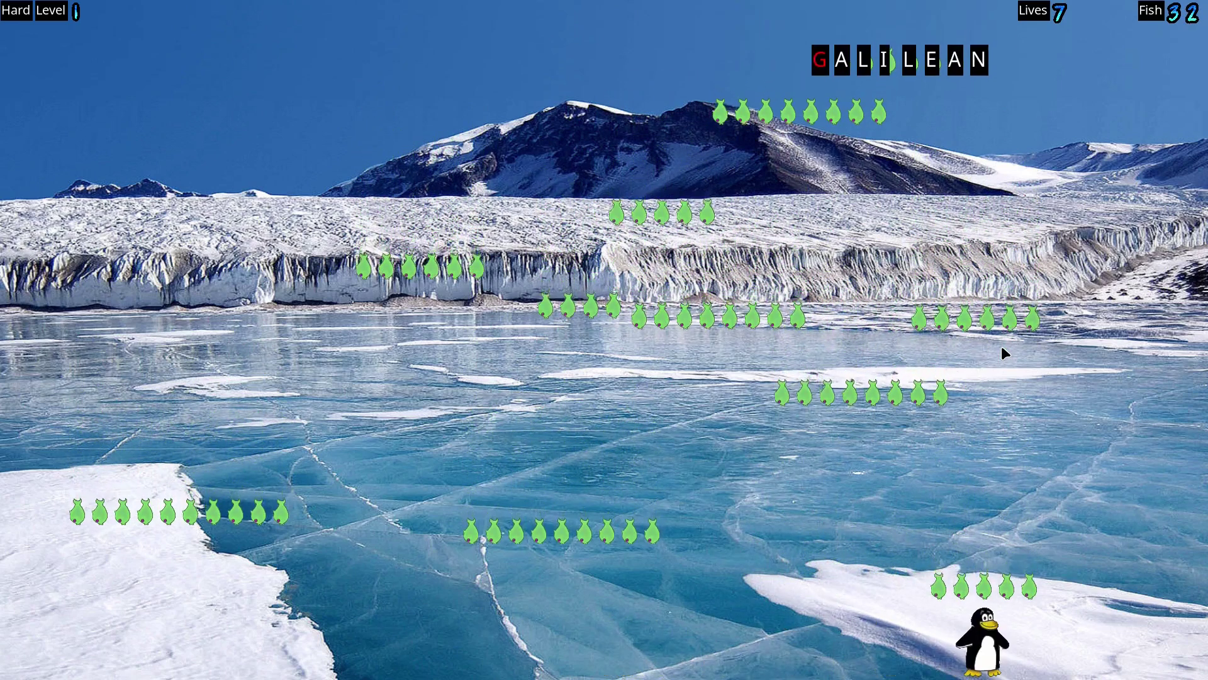
pyautogui.write('ALILEA')
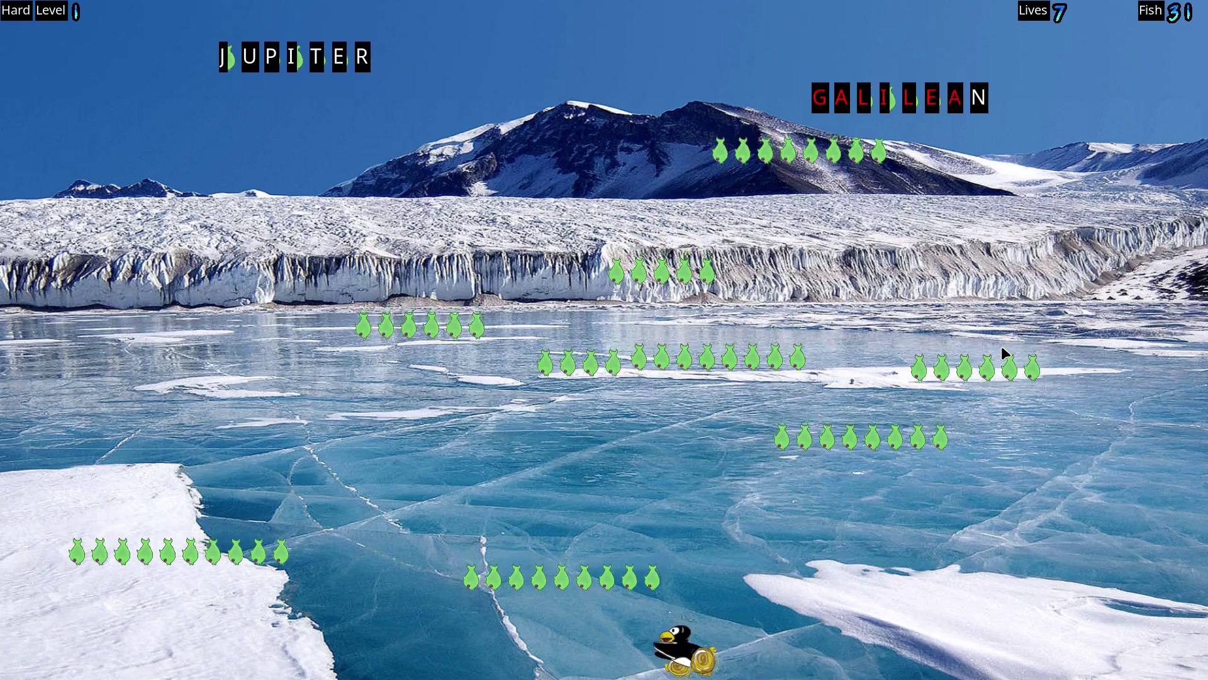
pyautogui.write('NJUPITER')
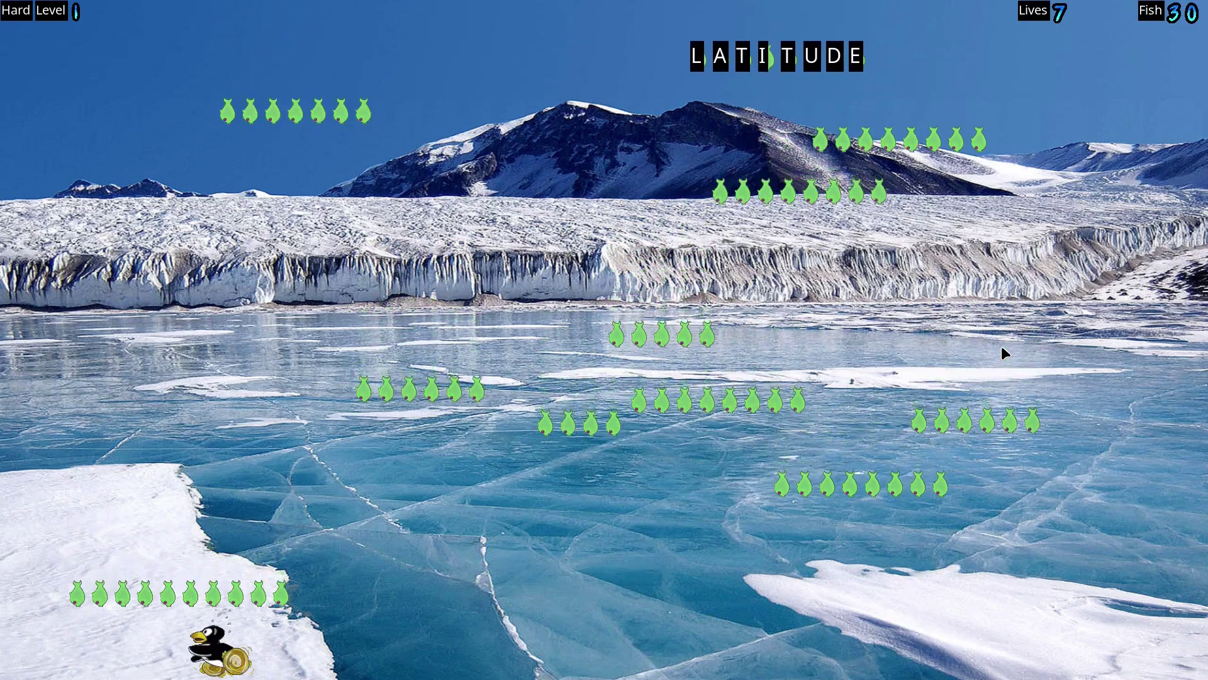
pyautogui.write('LATITU')
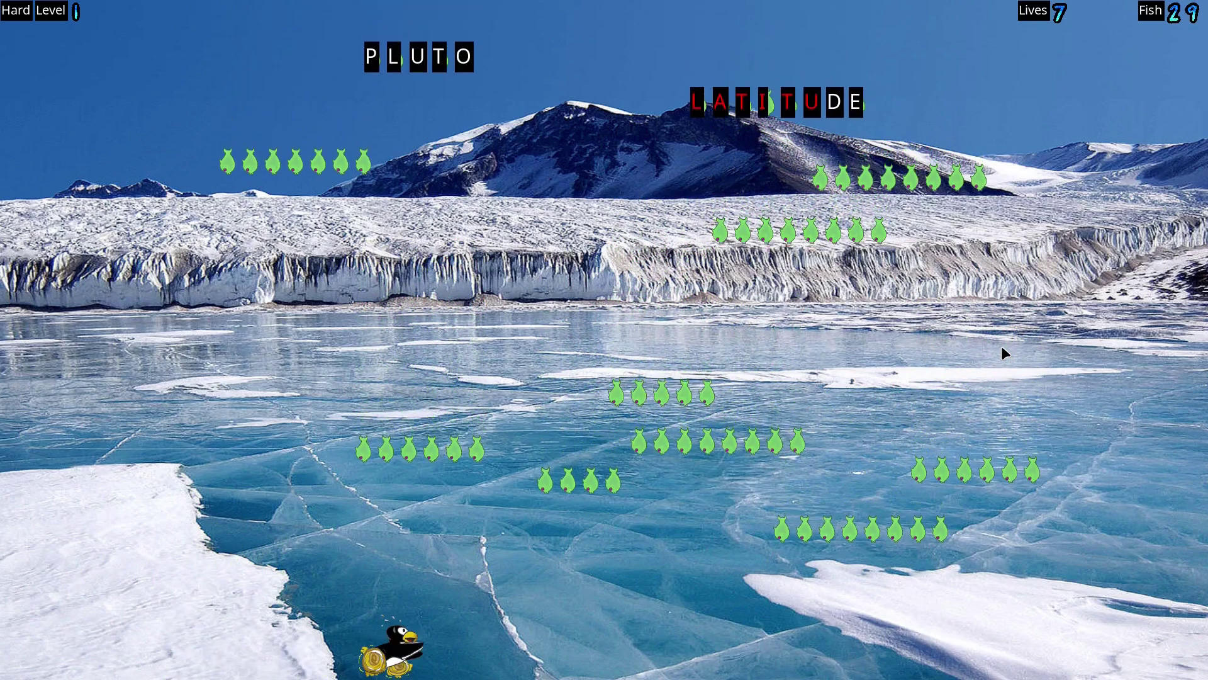
pyautogui.write('DEPLUTO')
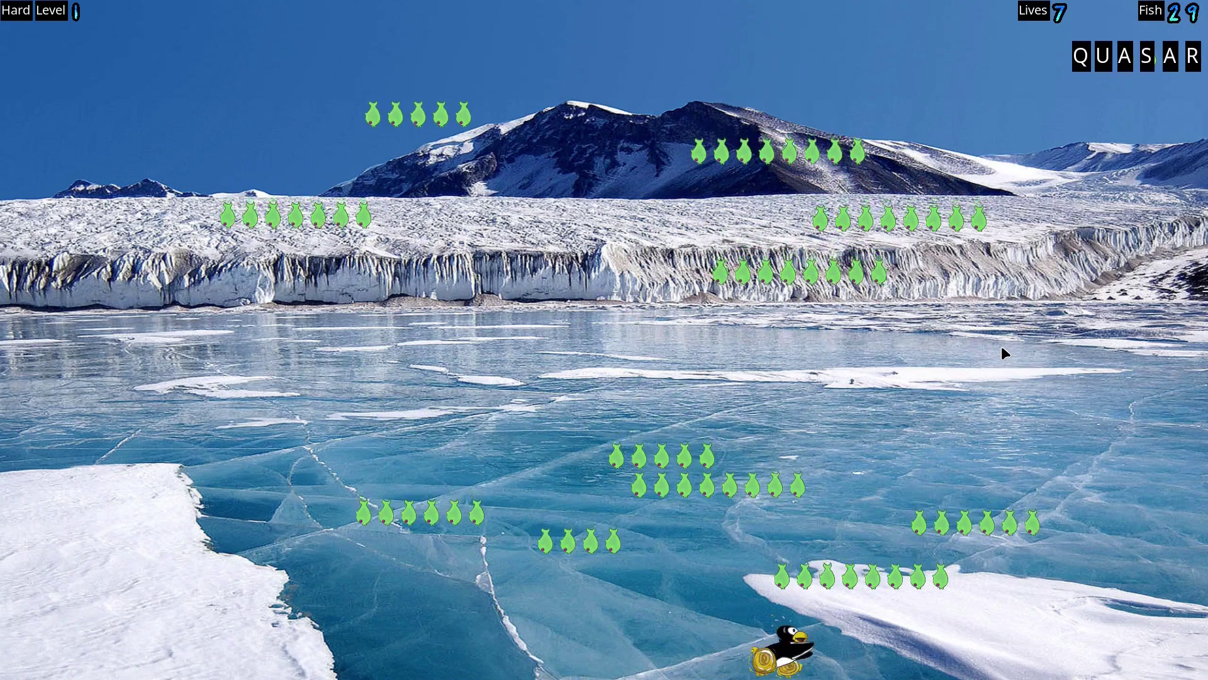
pyautogui.write('QUASAR')
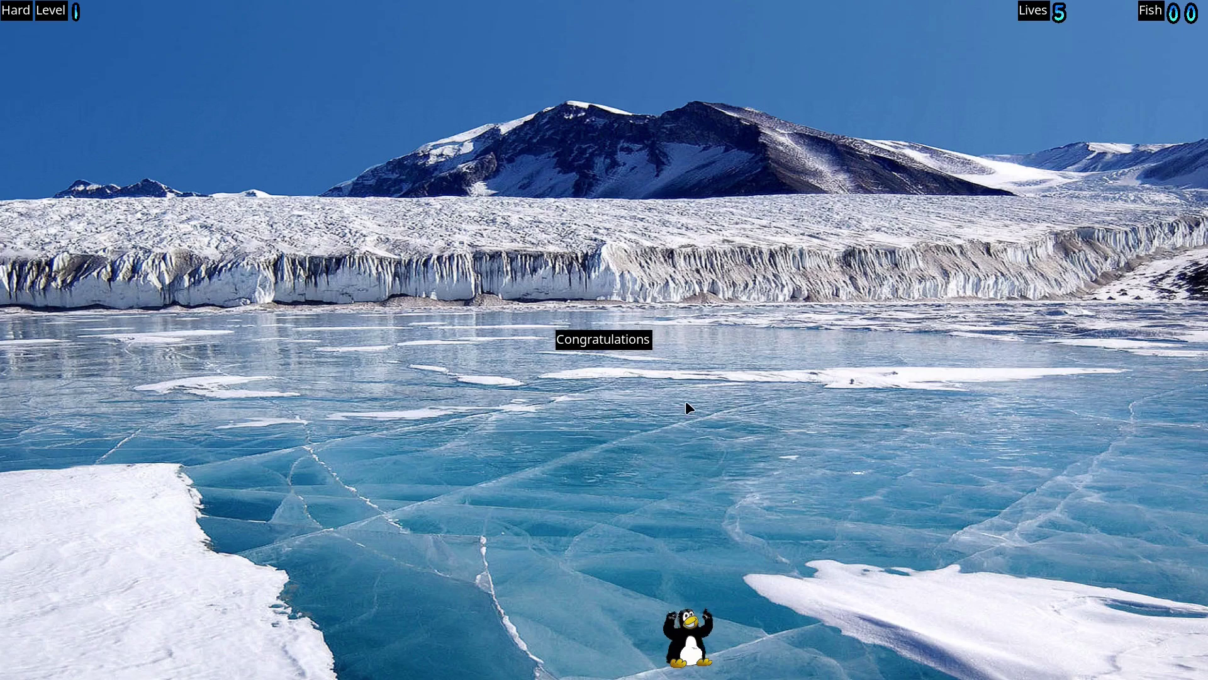
# - Close Tux Typing and launch Stellarium from the applications menu
pyautogui.hotkey('alt', 'F4')
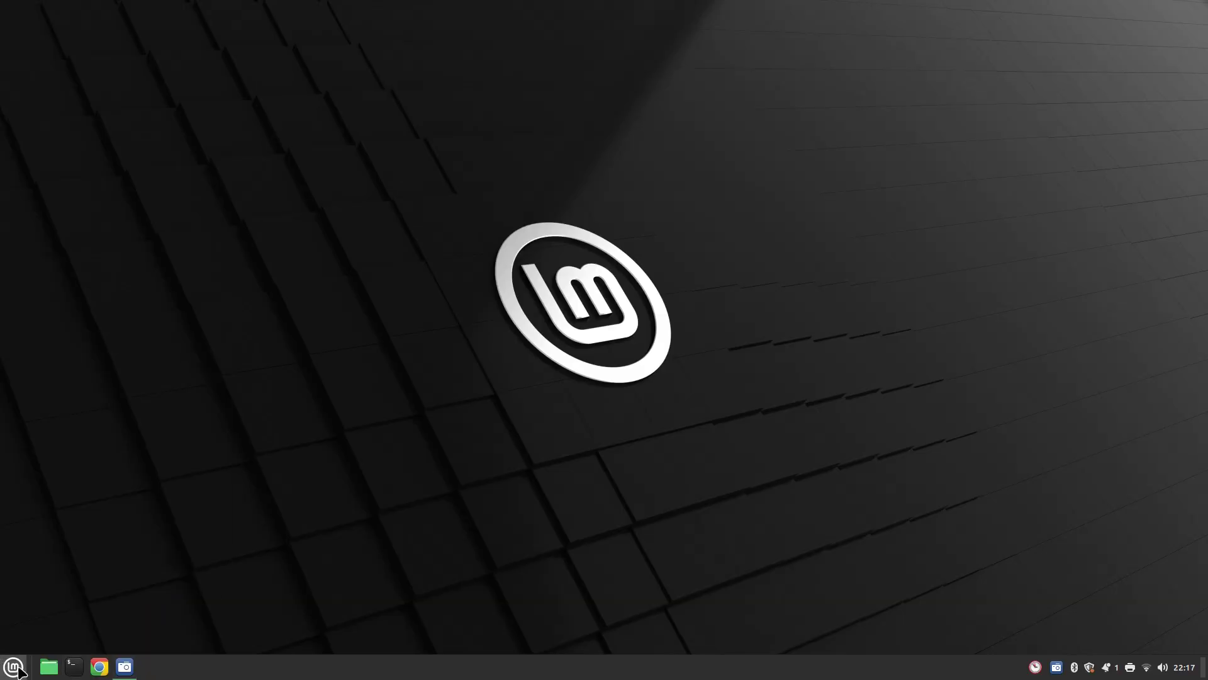
pyautogui.click(19, 669)
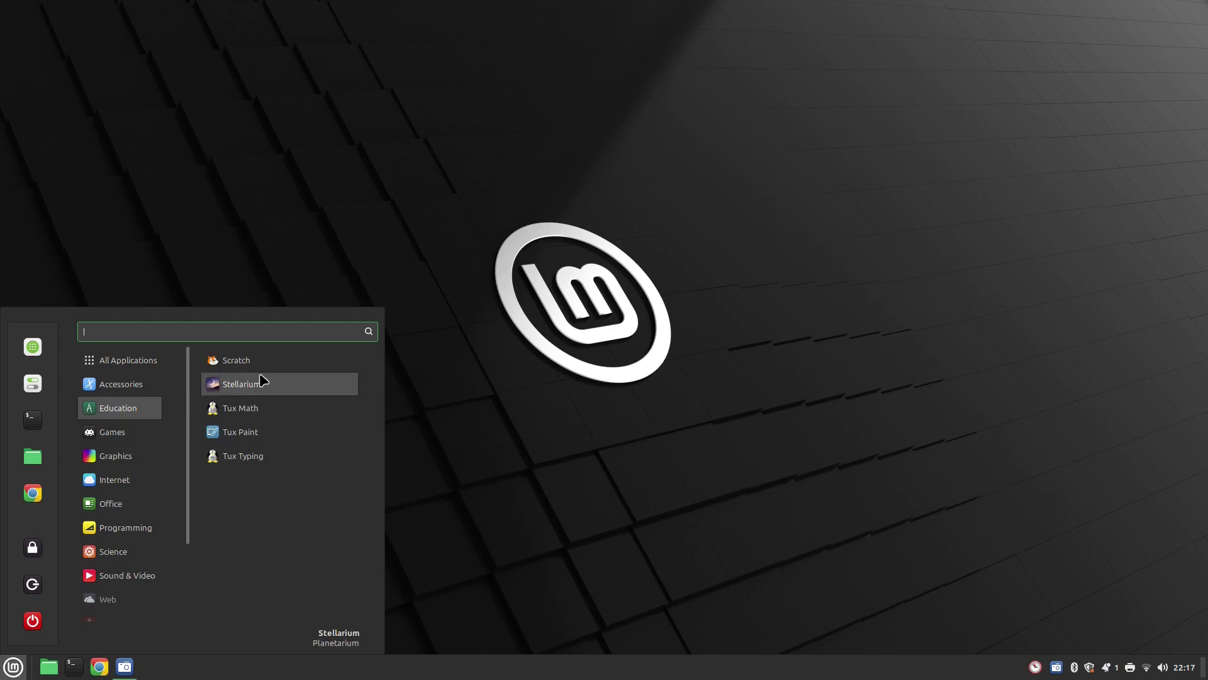
pyautogui.click(263, 383)
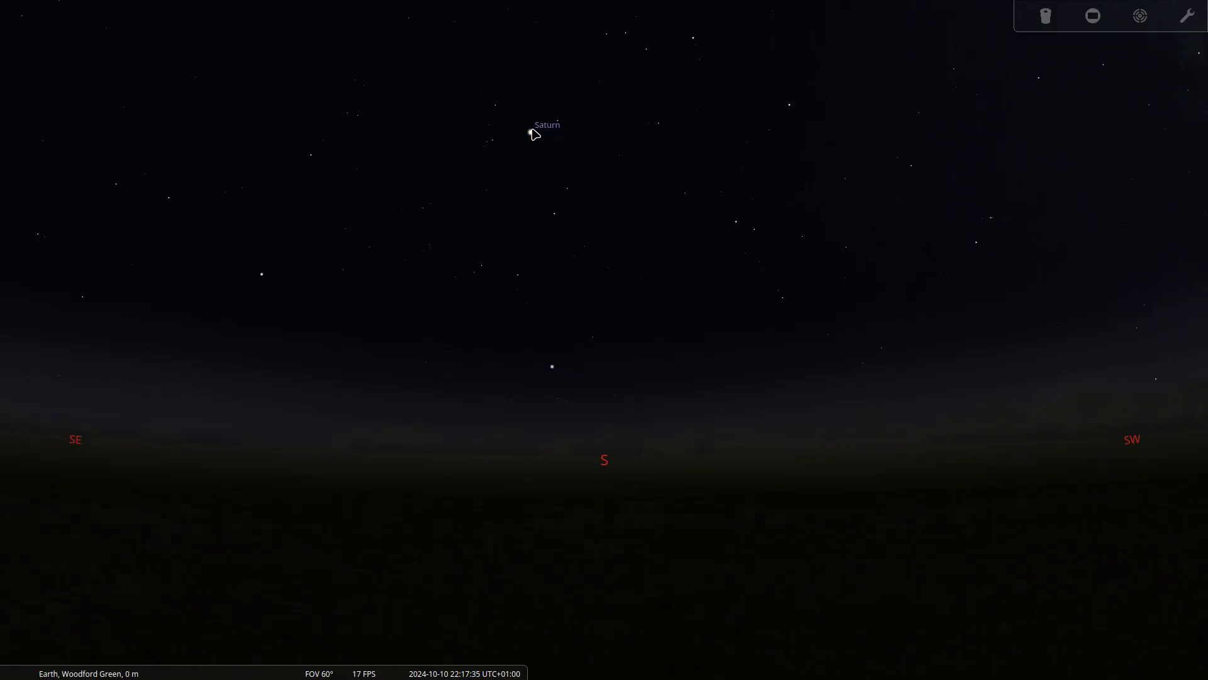
# - Select Saturn, show the Telrad circles, check the Oculars settings, and zoom out
pyautogui.click(531, 132)
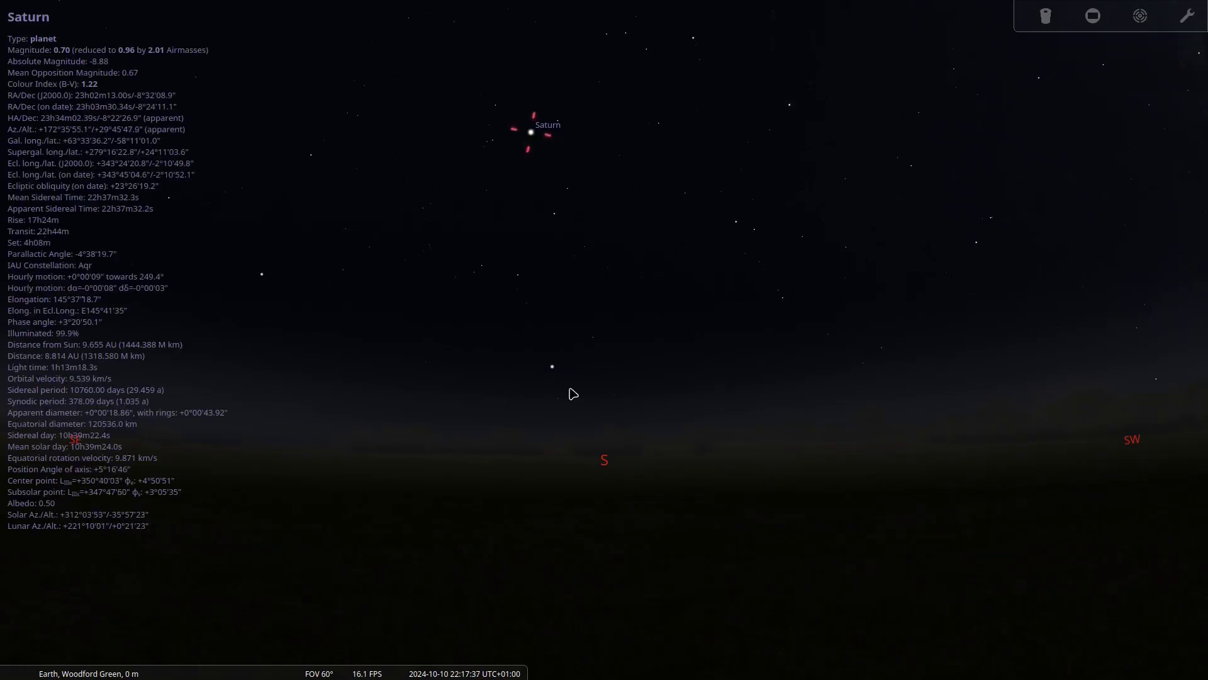
pyautogui.scroll(2, 396, 402)
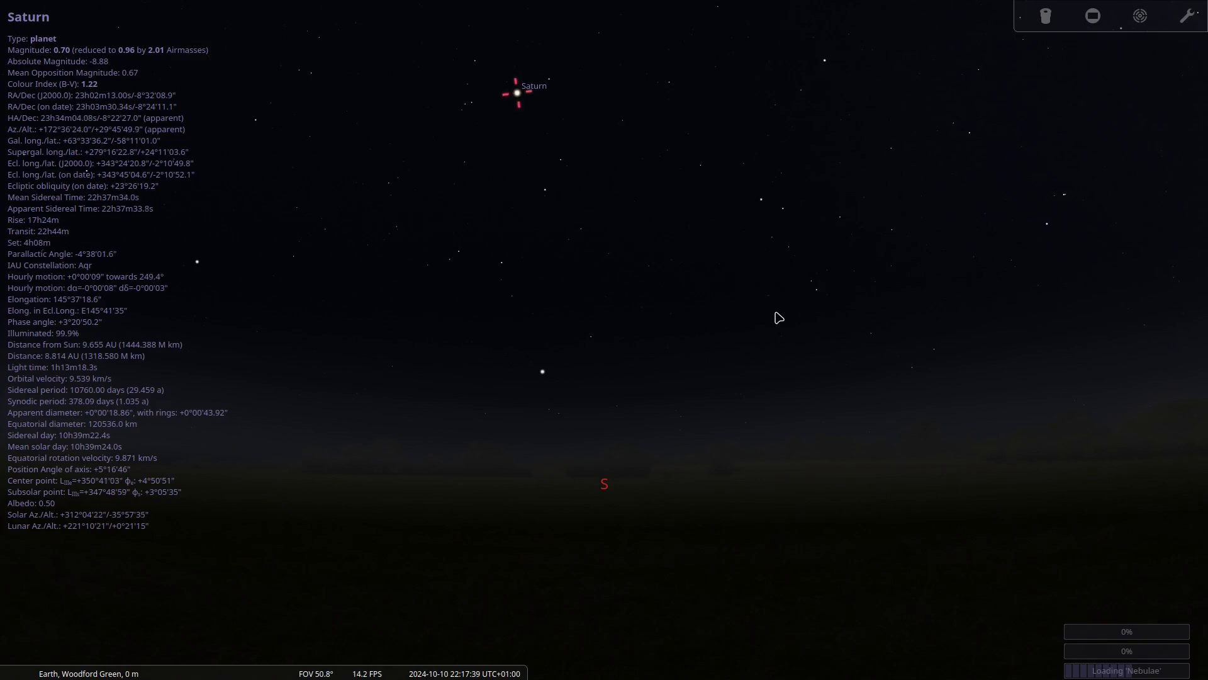
pyautogui.scroll(5, 778, 318)
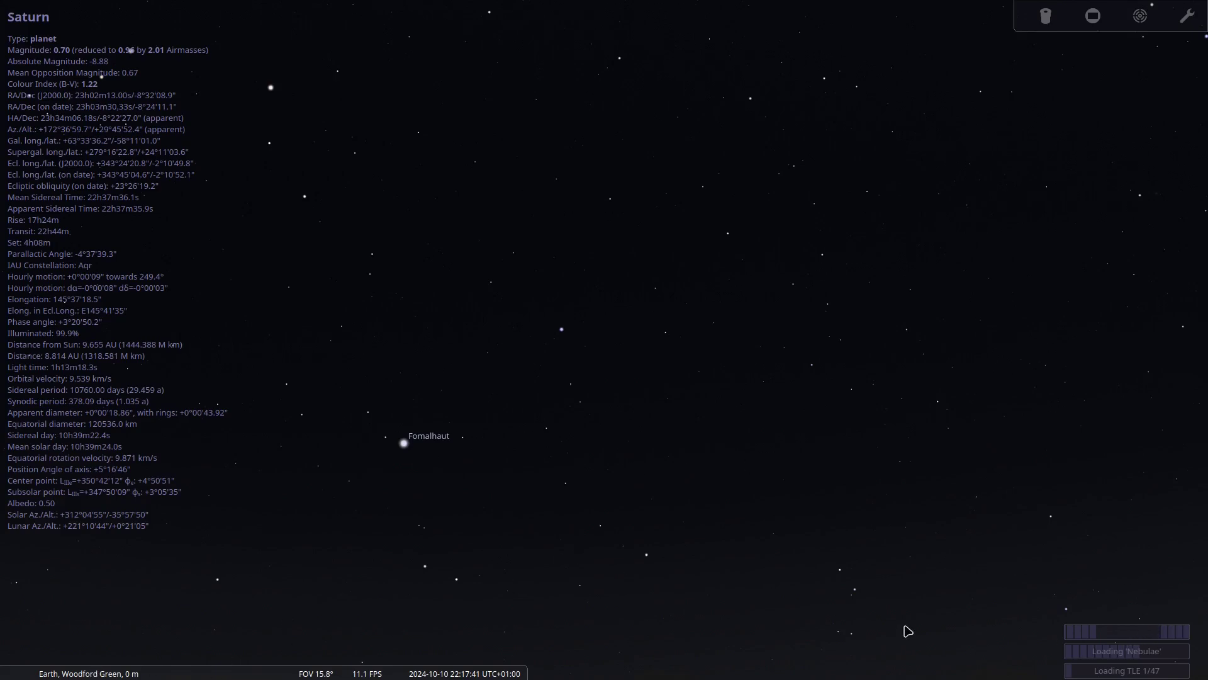
pyautogui.hotkey('ctrl', 'b')
pyautogui.hotkey('alt', 'o')
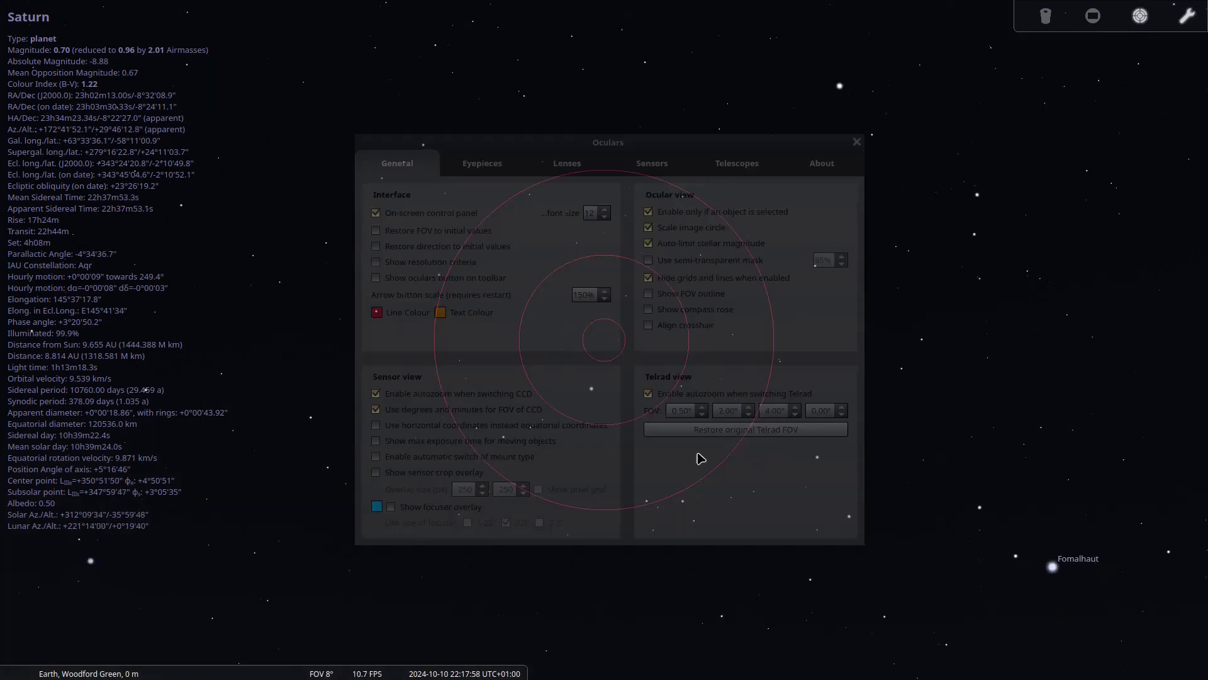
pyautogui.press('Escape')
pyautogui.press('\\')
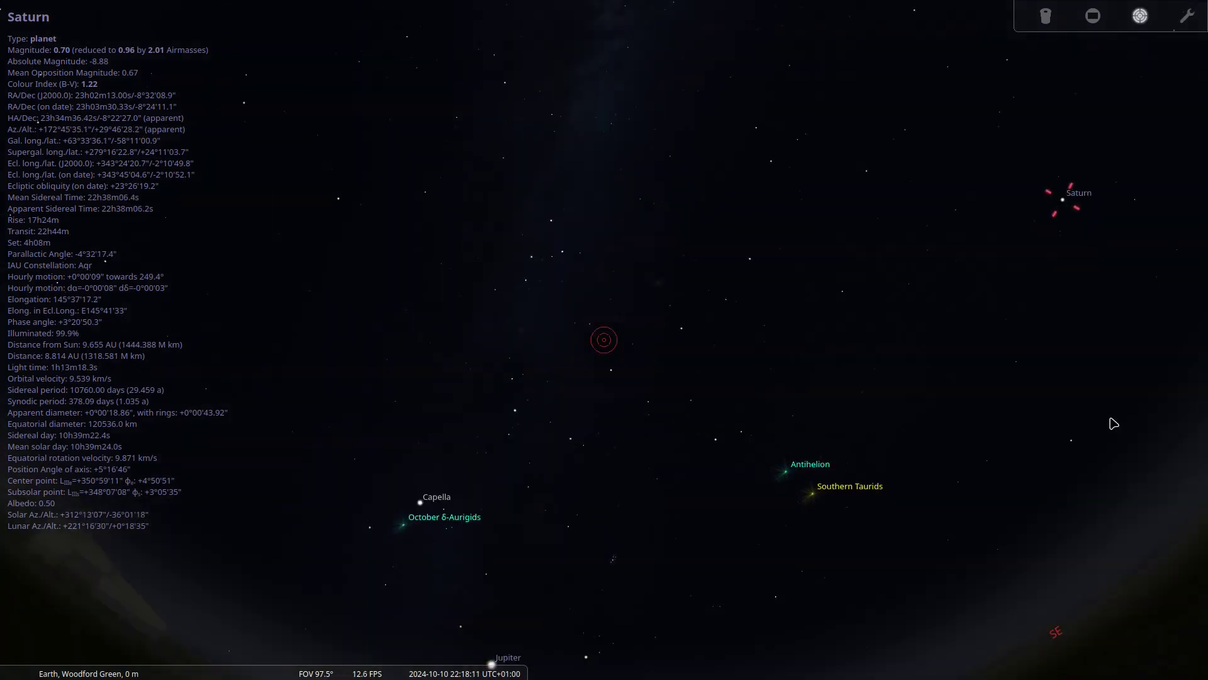
# - Pan the sky past Vega and Saturn toward the eastern horizon with Capella and Jupiter
pyautogui.moveTo(803, 457); pyautogui.dragTo(92, 531)
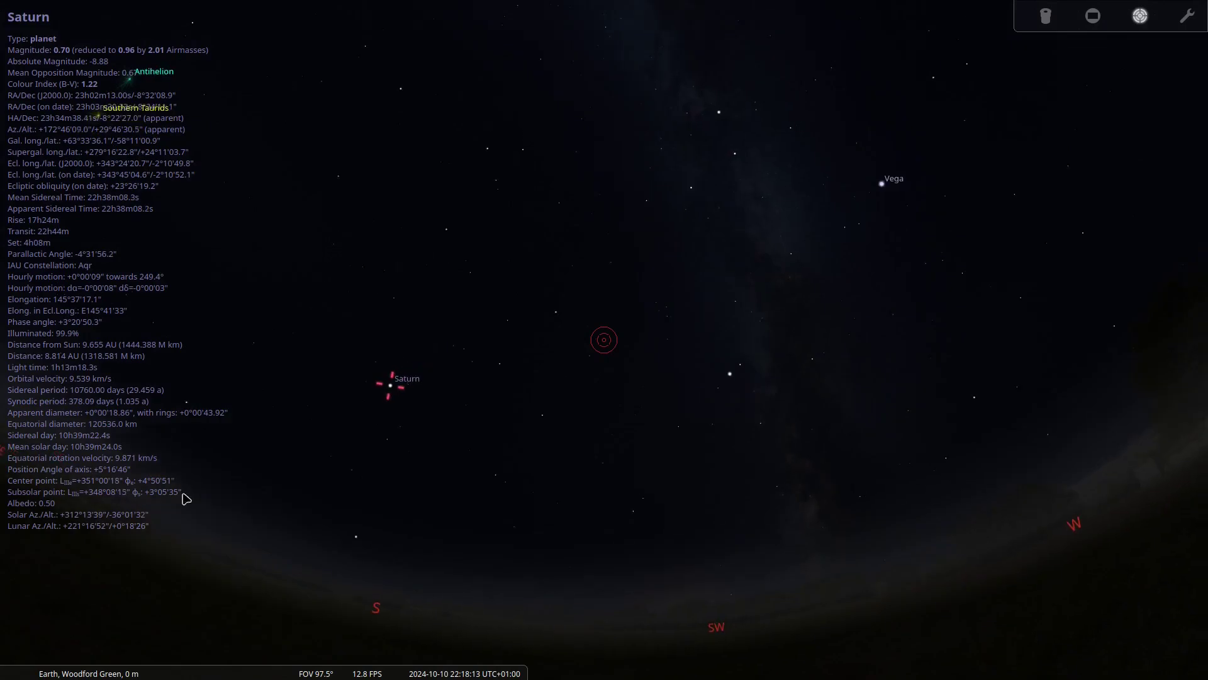
pyautogui.moveTo(877, 365); pyautogui.dragTo(523, 475)
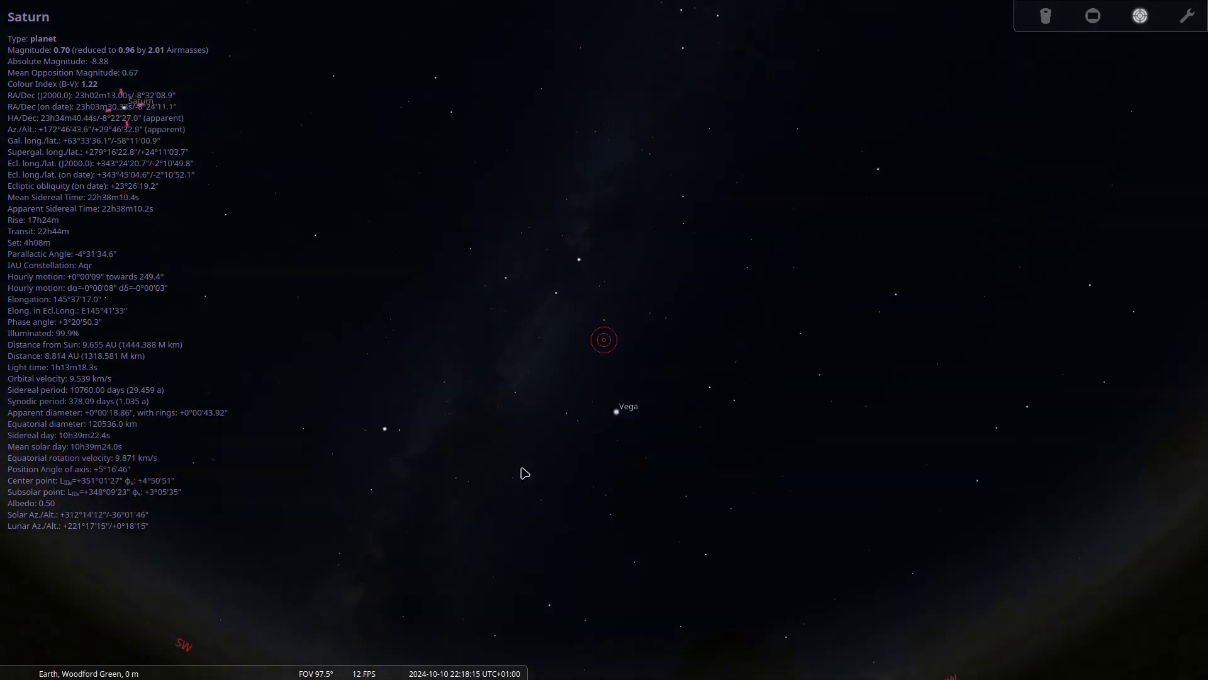
pyautogui.moveTo(577, 609); pyautogui.dragTo(910, 641)
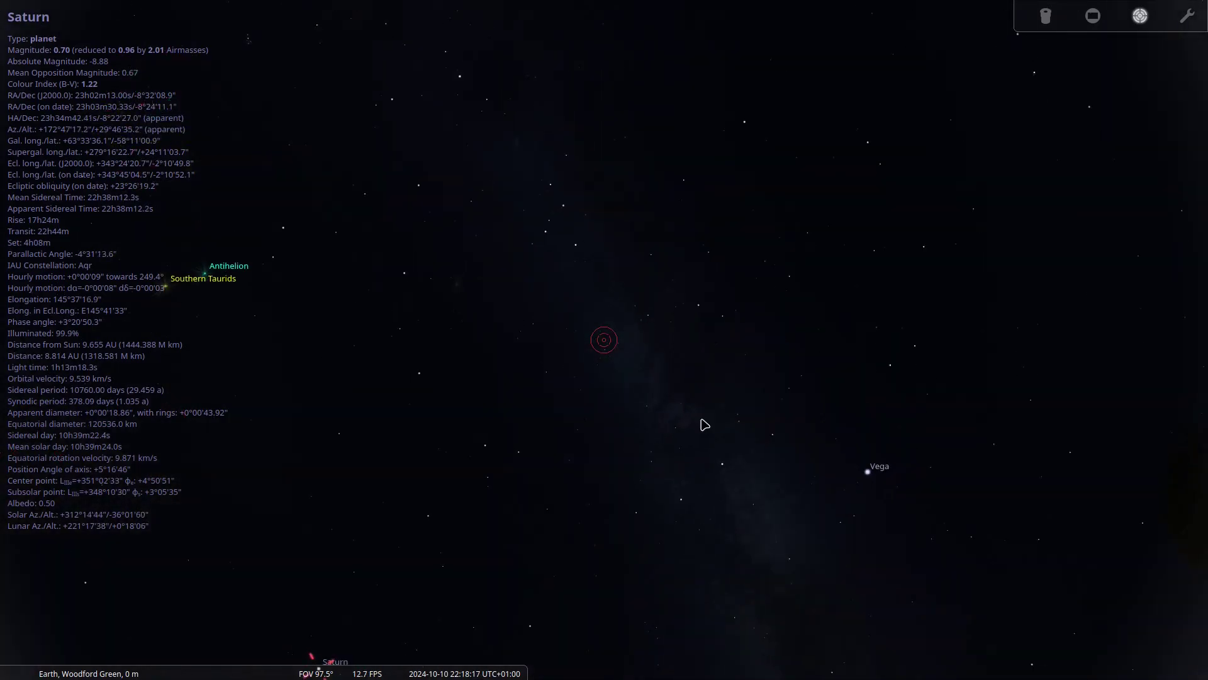
pyautogui.moveTo(601, 345); pyautogui.dragTo(970, 481)
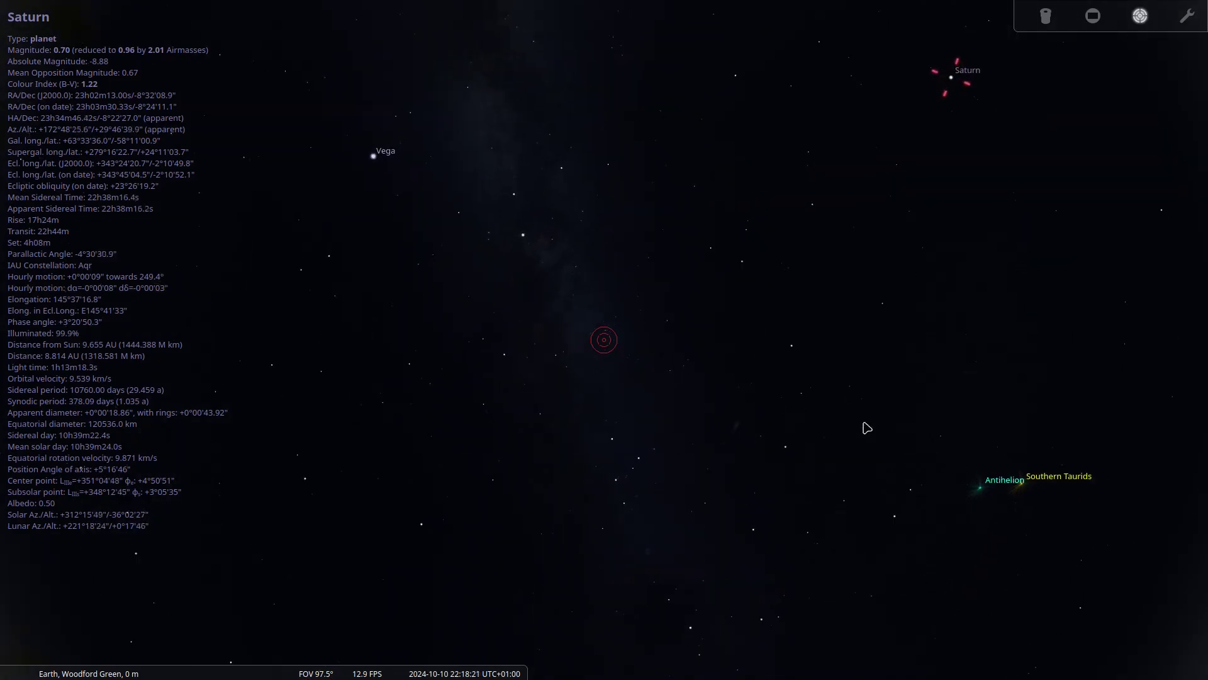
pyautogui.moveTo(867, 428)
pyautogui.mouseDown()
pyautogui.moveTo(567, 238)
pyautogui.moveTo(700, 156)
pyautogui.moveTo(845, 5)
pyautogui.mouseUp()
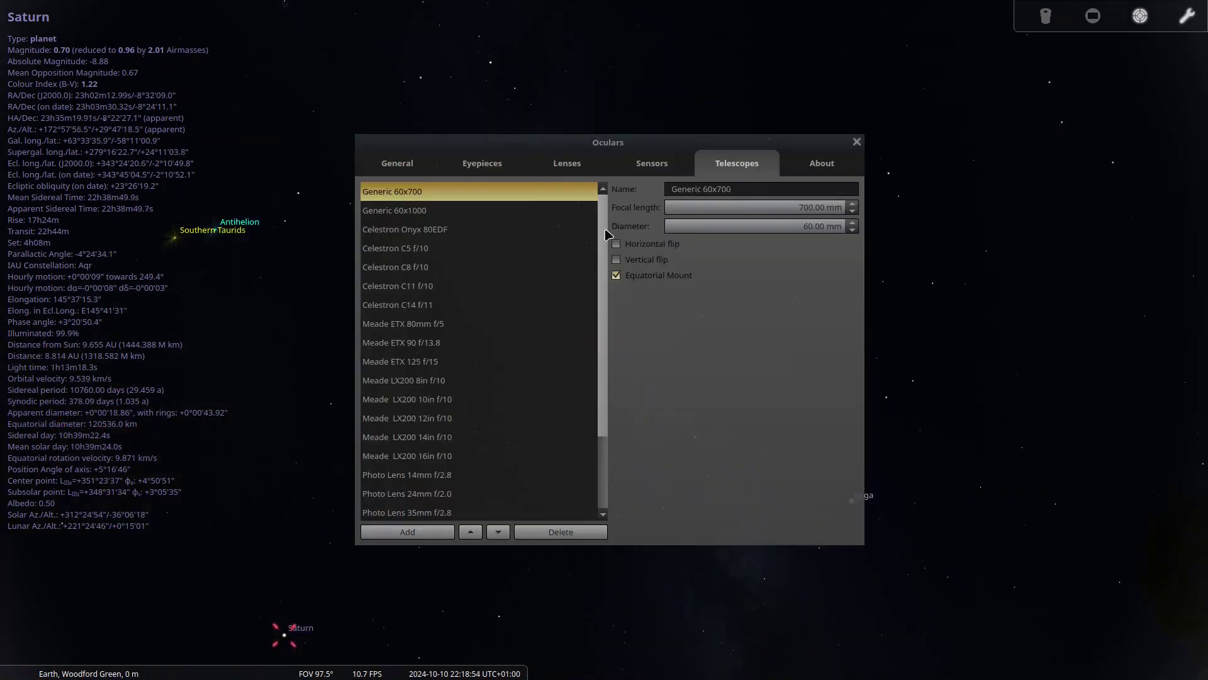
pyautogui.scroll(-2, 601, 412)
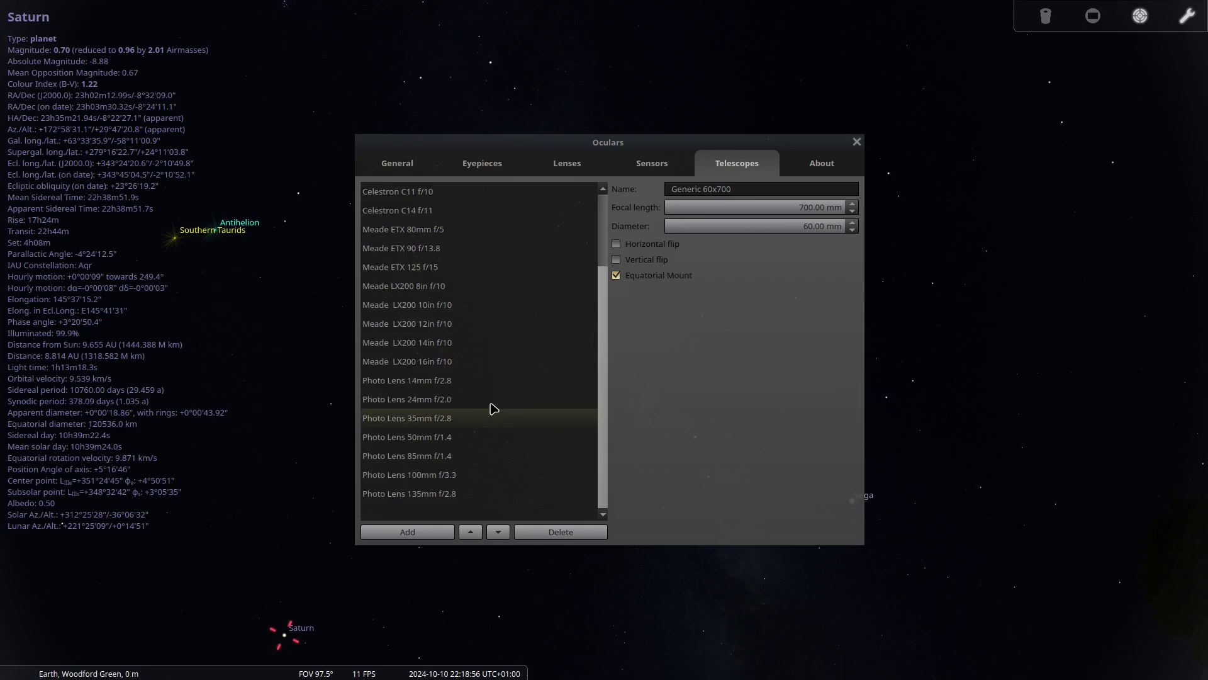
# - Select Photo Lens 24mm f/2.0, add 'My Telescope', and close the Oculars settings
pyautogui.click(480, 398)
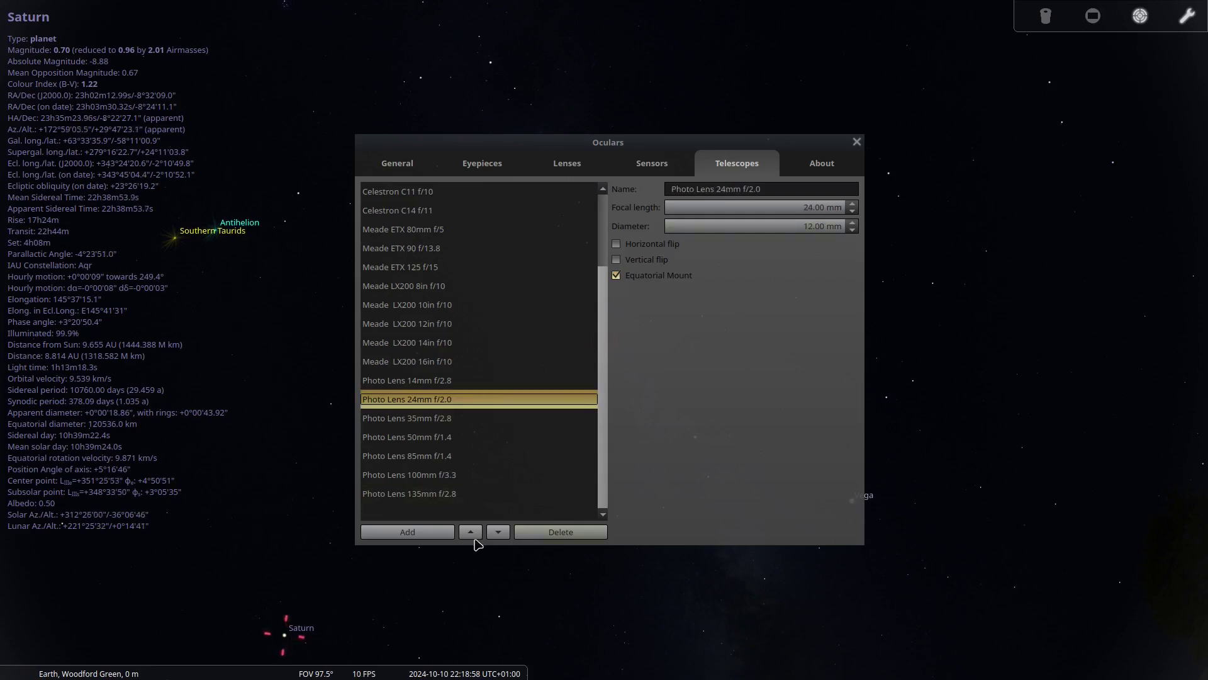
pyautogui.click(394, 531)
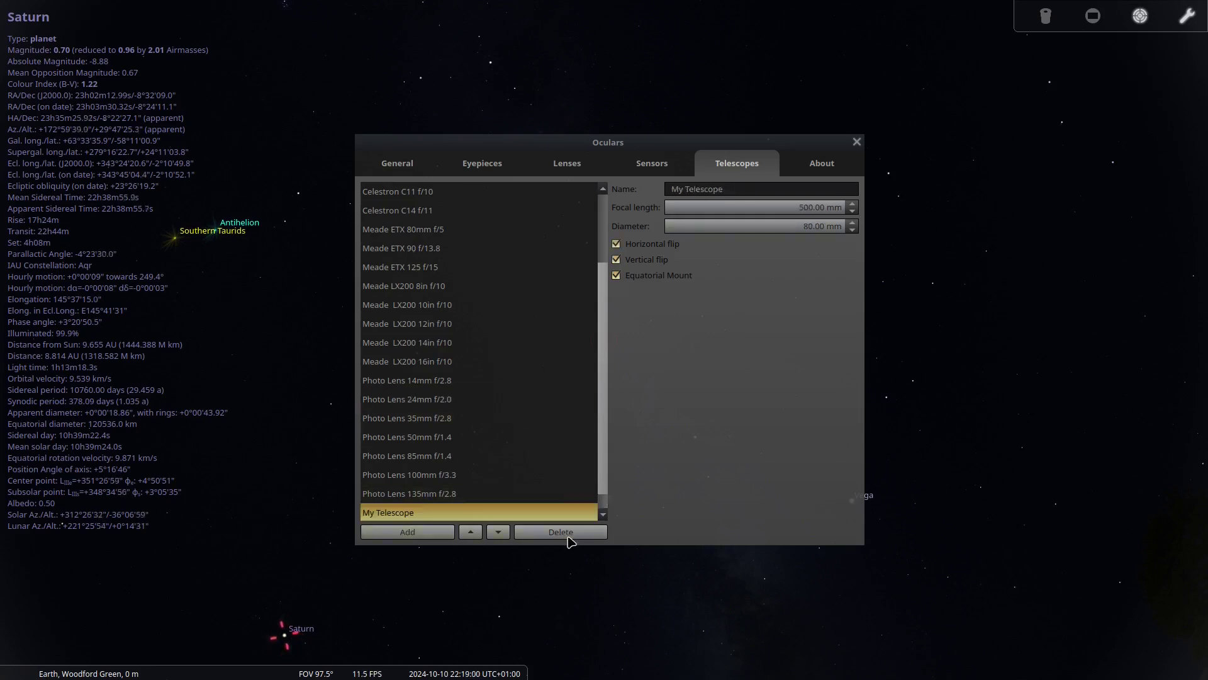
pyautogui.click(856, 142)
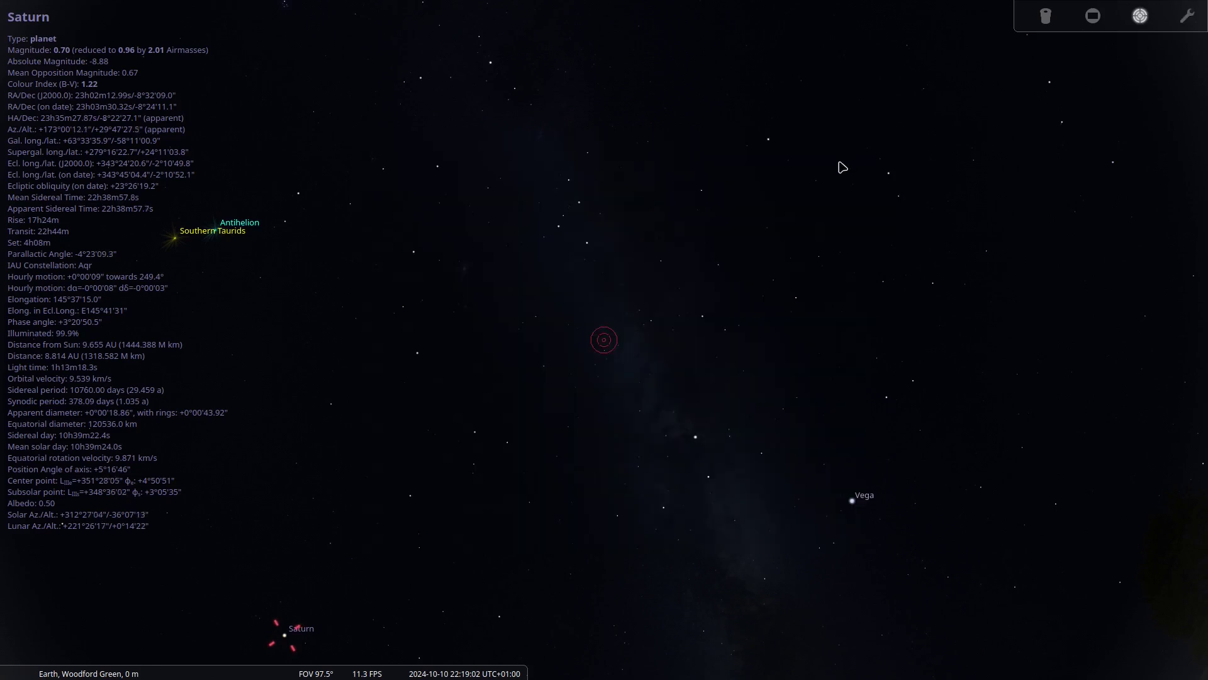
# - Pan toward Vega, select STARLINK-4137, then centre and zoom the view on it
pyautogui.moveTo(557, 360); pyautogui.dragTo(450, 212)
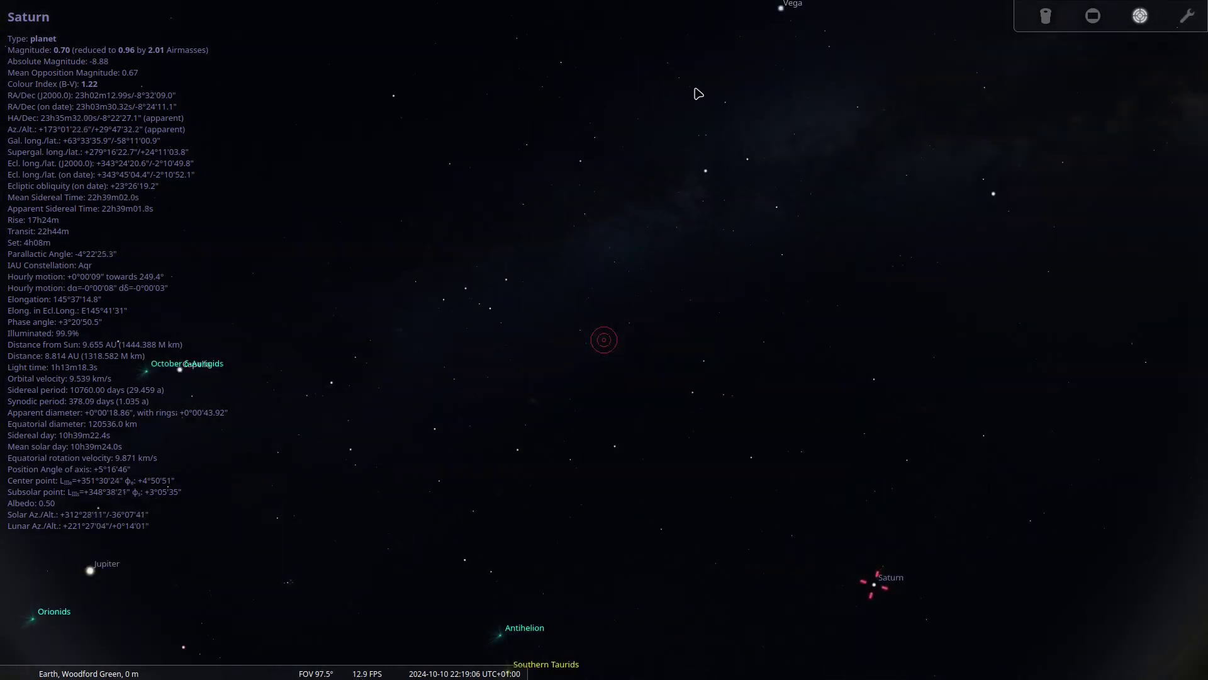
pyautogui.click(787, 11)
pyautogui.press('/')
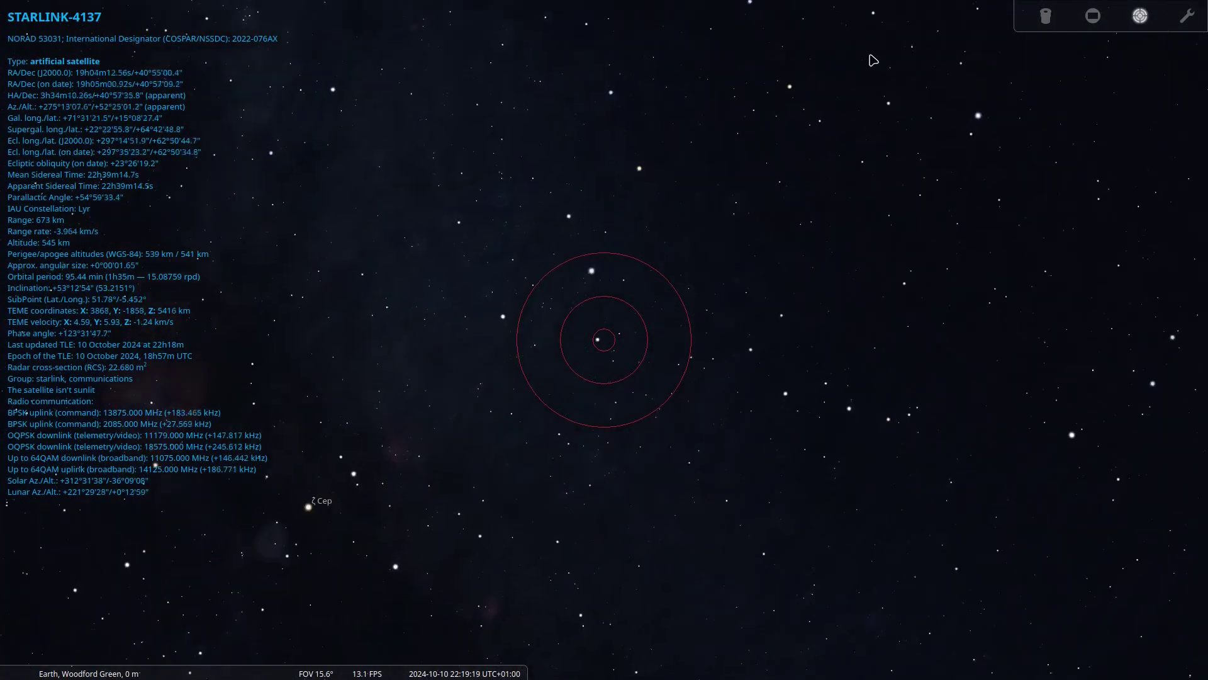
pyautogui.press('\\')
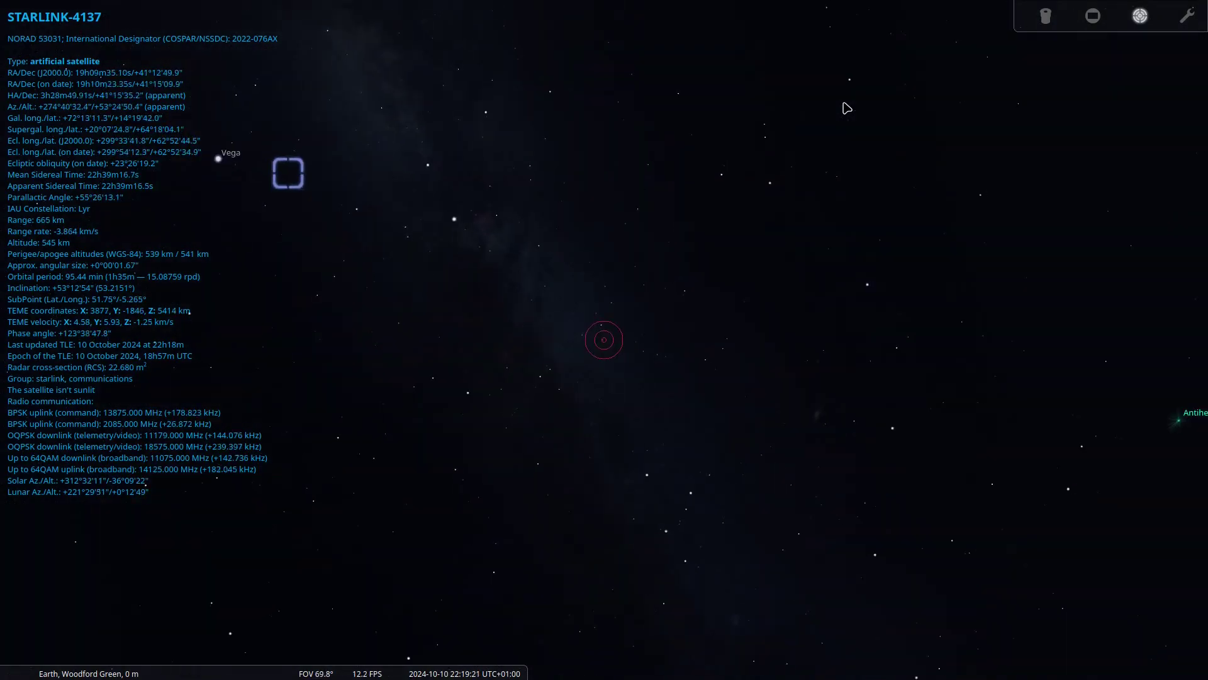
pyautogui.scroll(-3, 847, 108)
pyautogui.scroll(-2, 847, 110)
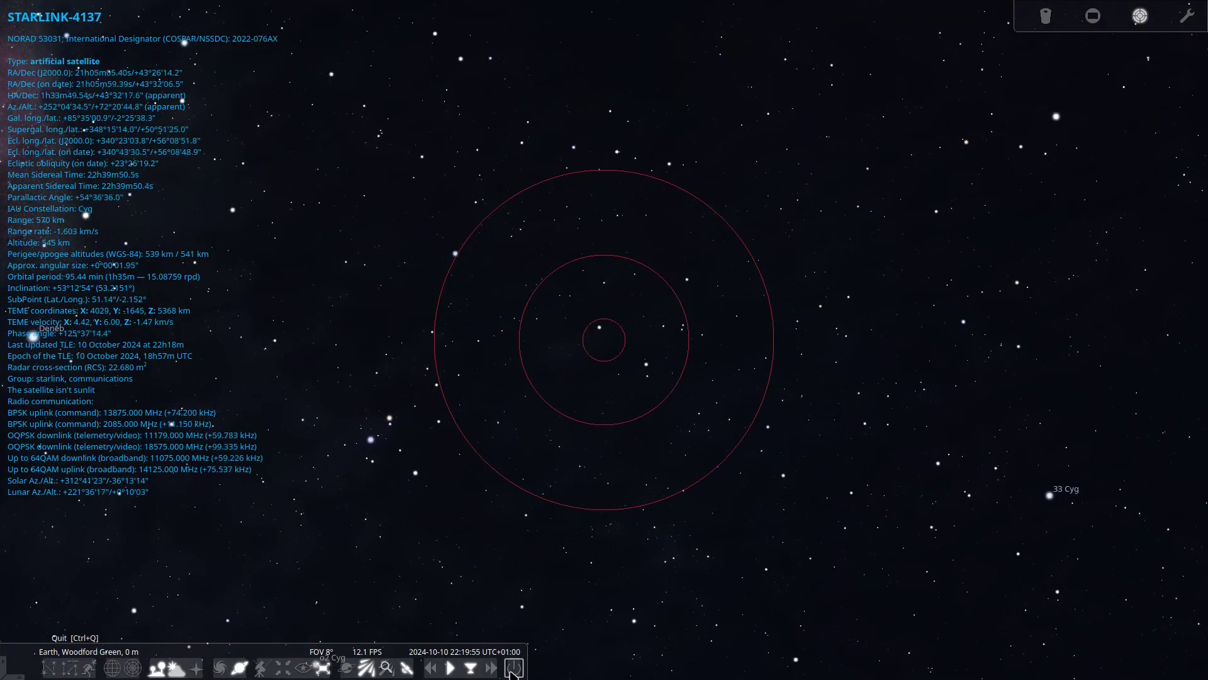
# - Quit Stellarium and launch Tux Paint from the Education menu
pyautogui.click(513, 669)
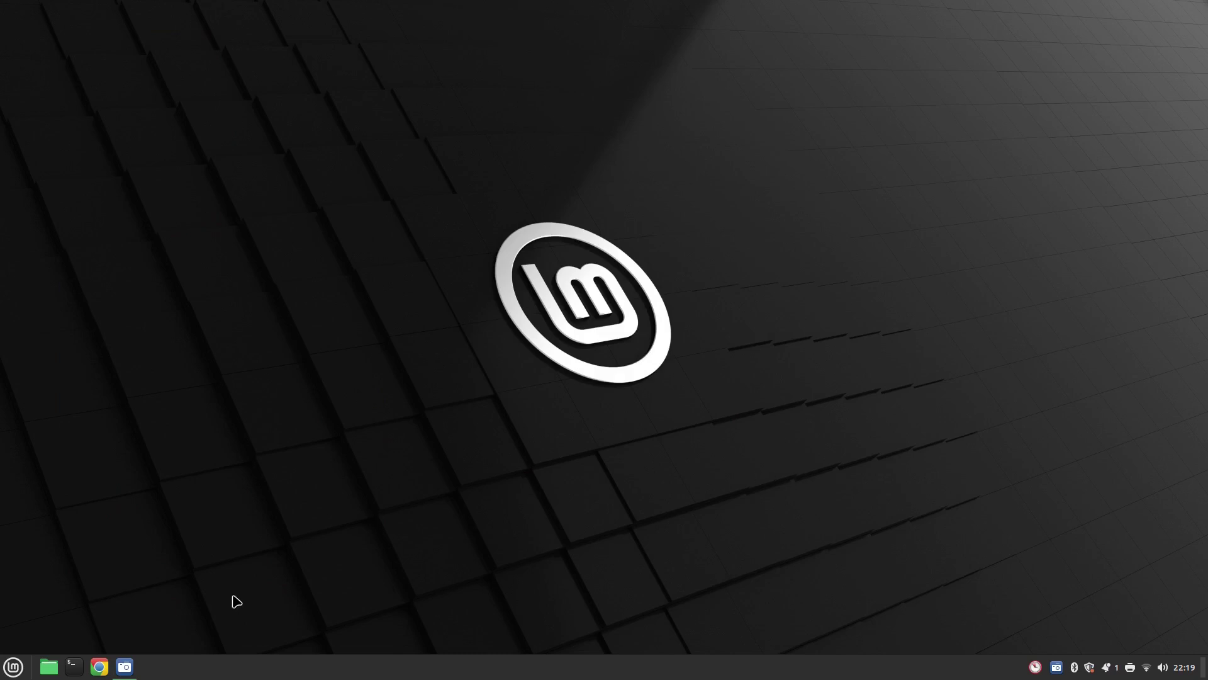
pyautogui.click(14, 666)
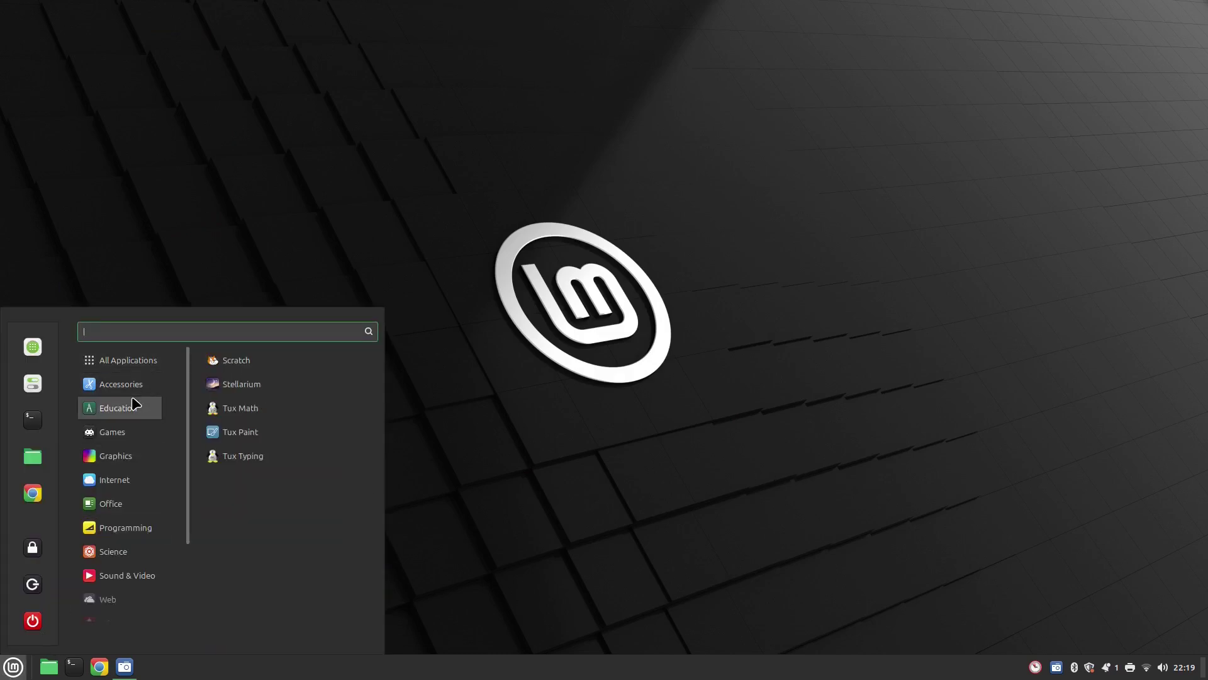
pyautogui.click(265, 431)
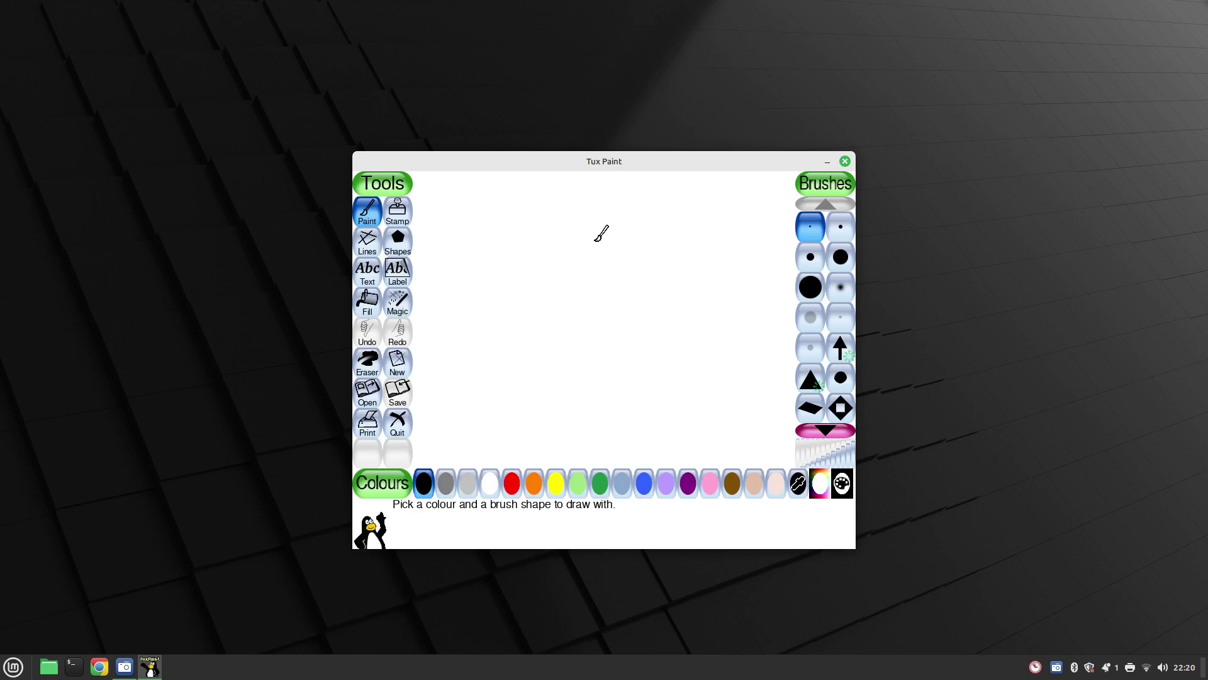
# - Stamp a crowned crane in the centre of the canvas
pyautogui.click(396, 214)
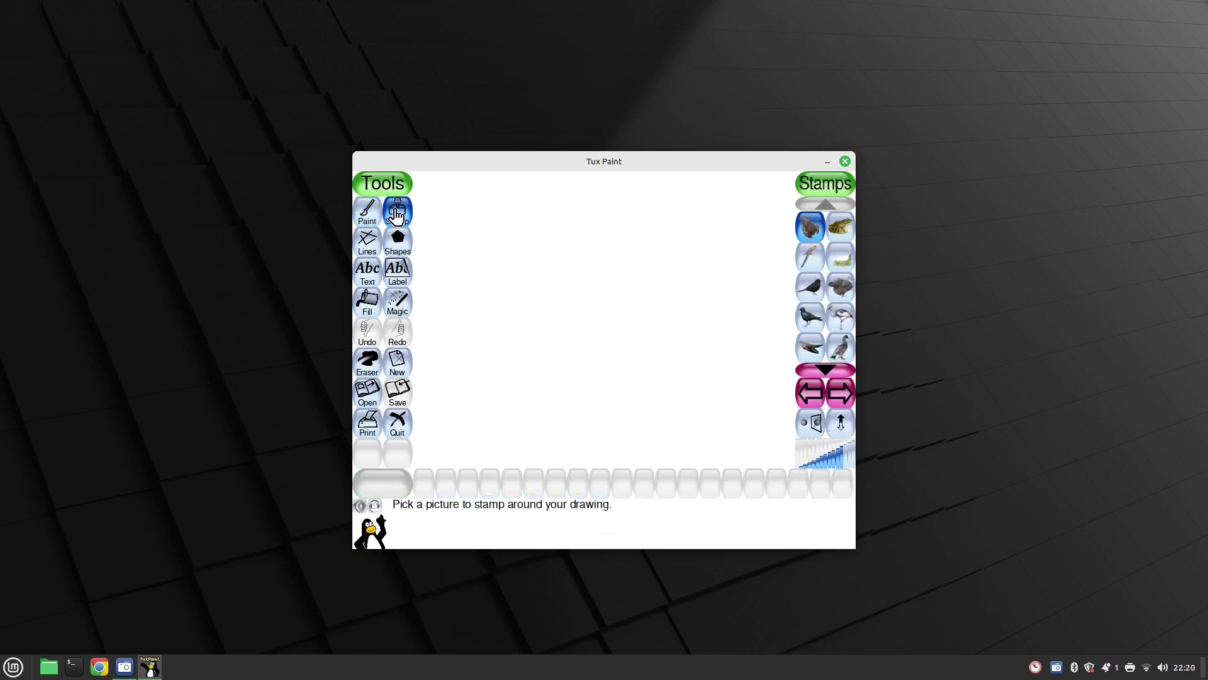
pyautogui.click(829, 324)
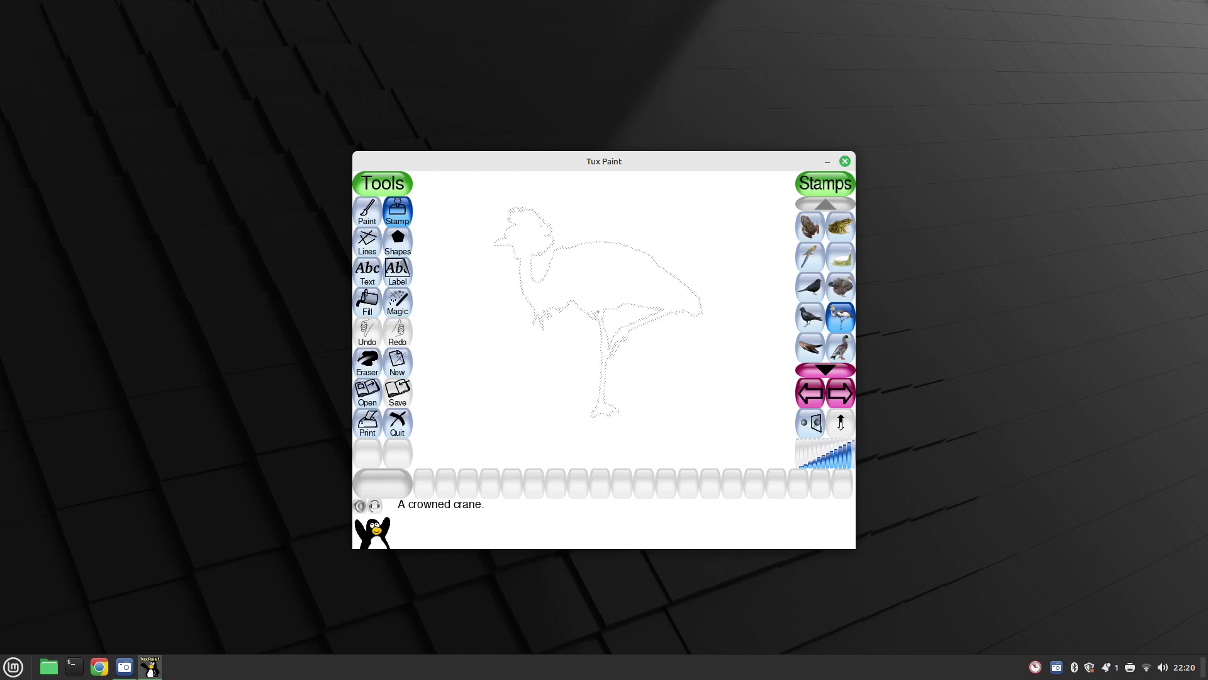
pyautogui.click(600, 311)
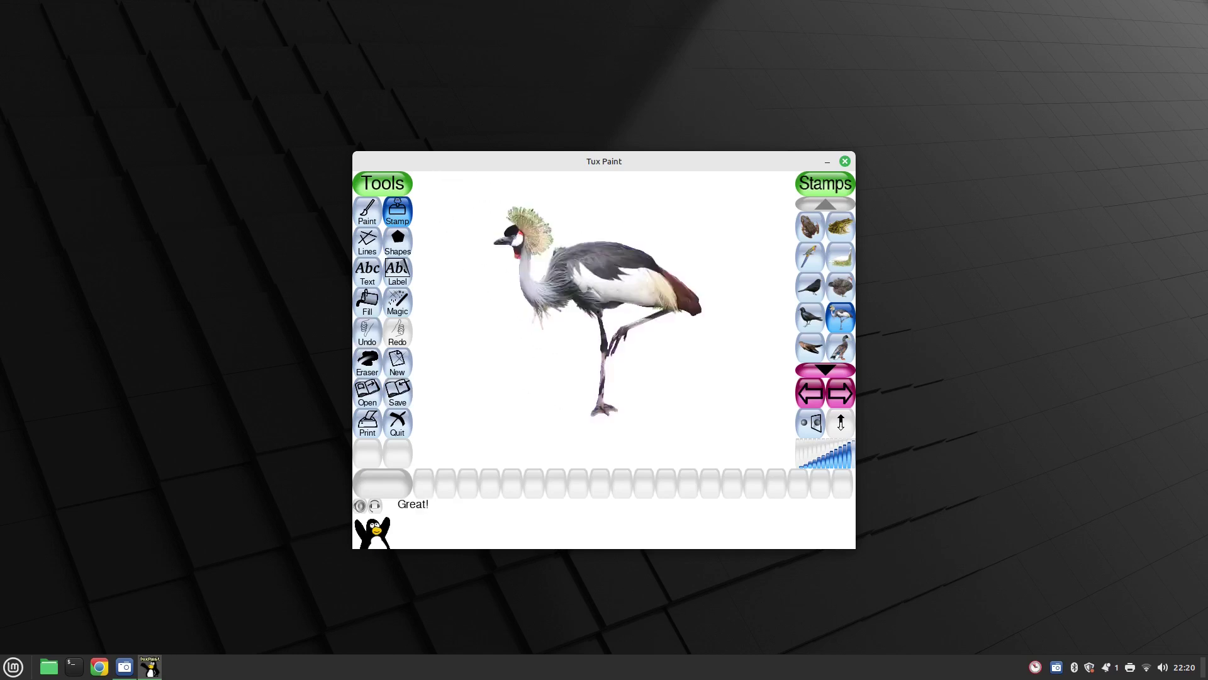
# - Add red 'hello world' text near the top of the canvas
pyautogui.click(363, 274)
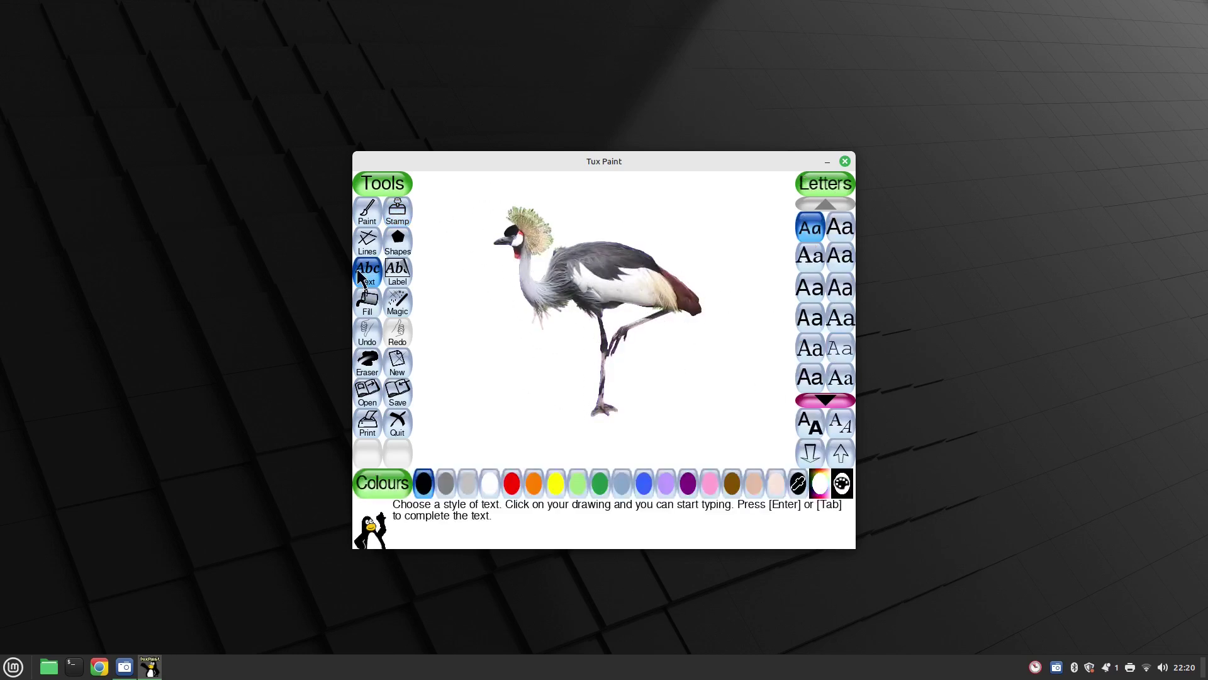
pyautogui.click(452, 188)
pyautogui.write('hello world')
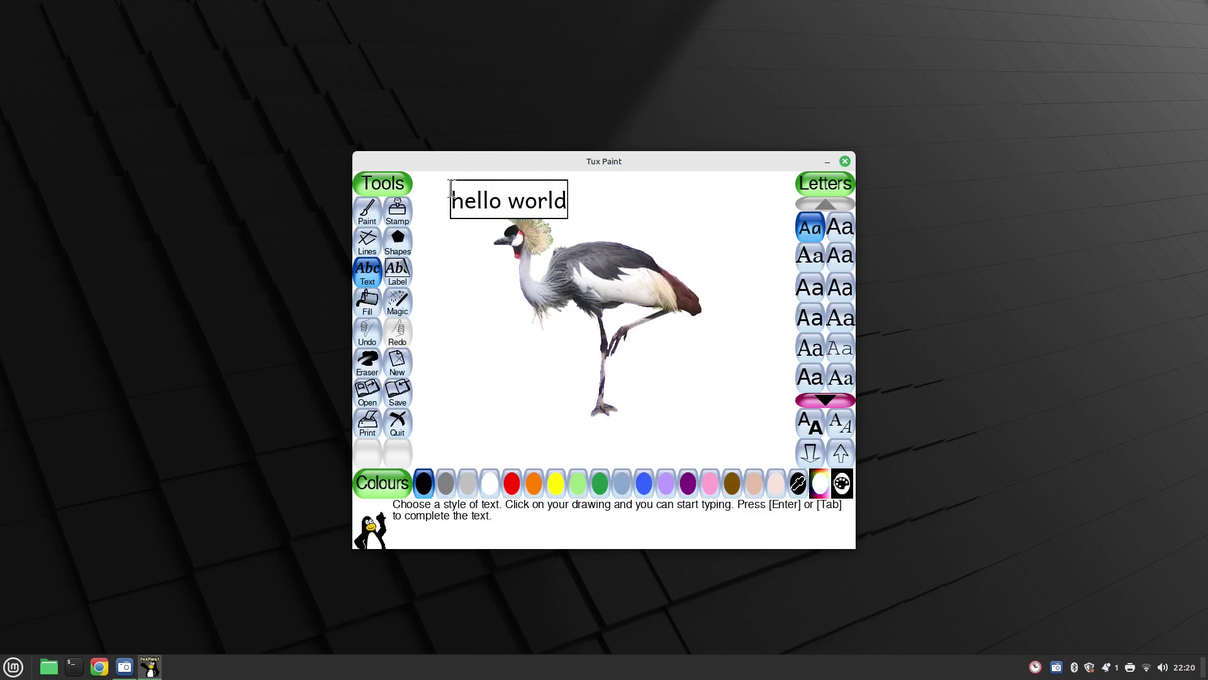
pyautogui.click(511, 484)
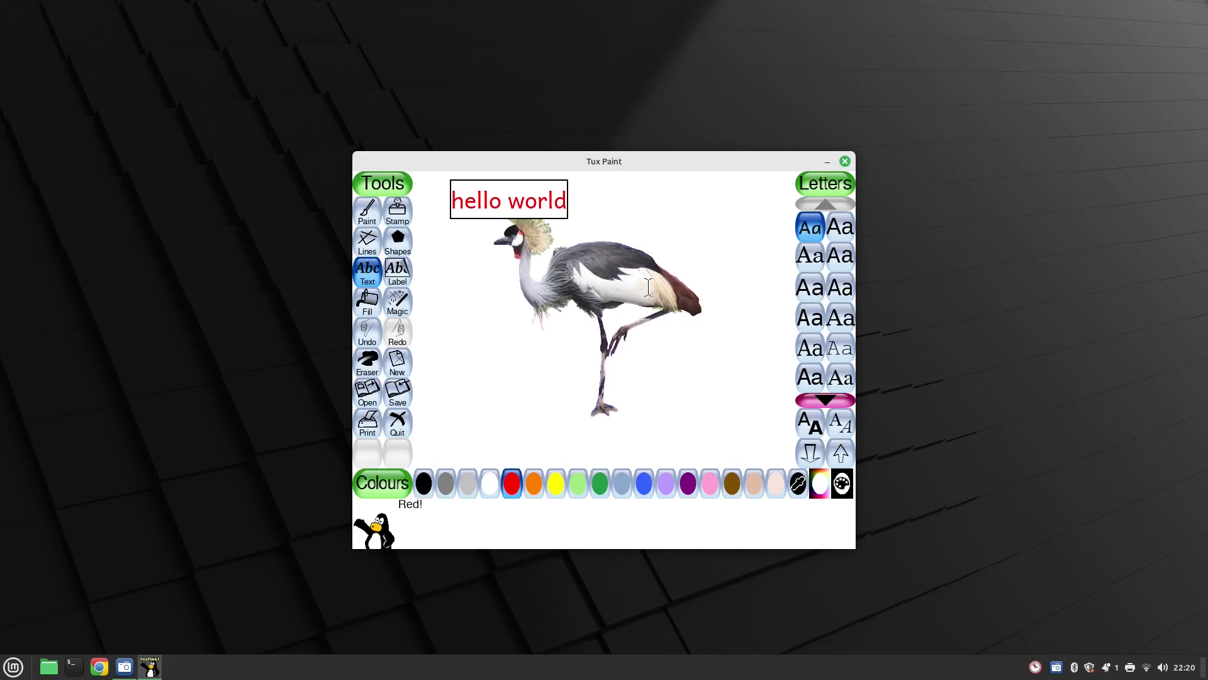
# - Paint a yellow loop left of the crane and fill it solid yellow
pyautogui.click(366, 212)
pyautogui.click(557, 484)
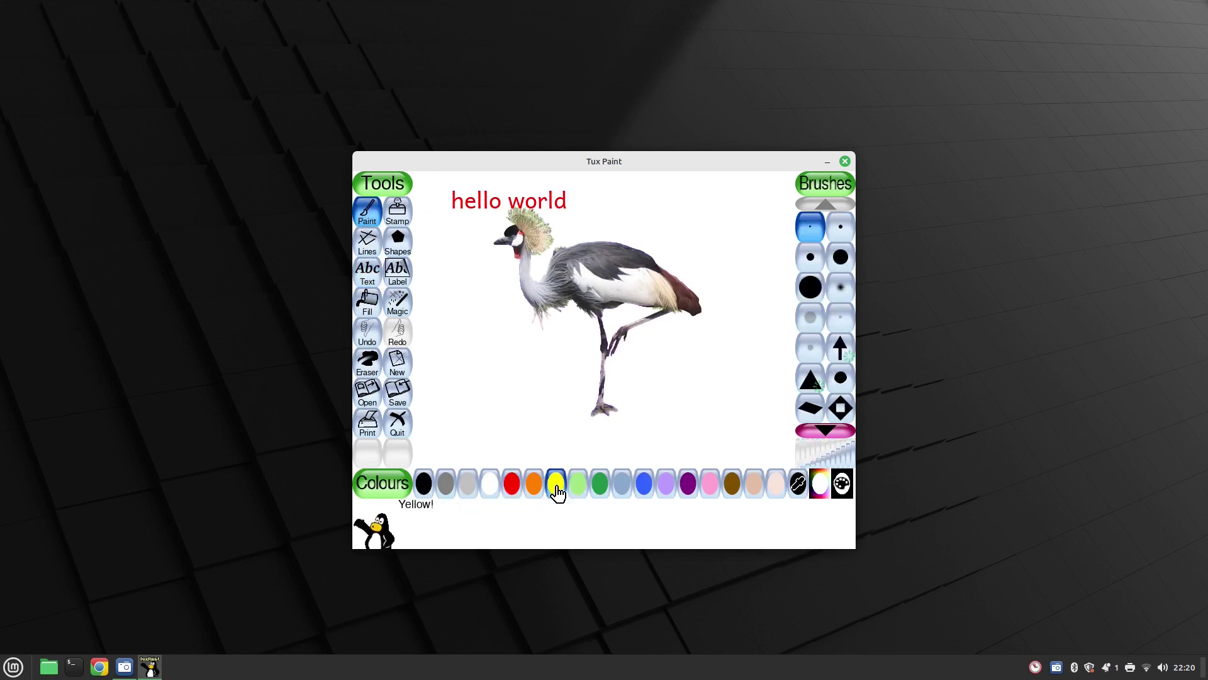
pyautogui.moveTo(467, 288)
pyautogui.mouseDown()
pyautogui.moveTo(503, 317)
pyautogui.moveTo(481, 286)
pyautogui.mouseUp()
pyautogui.moveTo(478, 300)
pyautogui.mouseDown()
pyautogui.moveTo(485, 310)
pyautogui.moveTo(492, 290)
pyautogui.mouseUp()
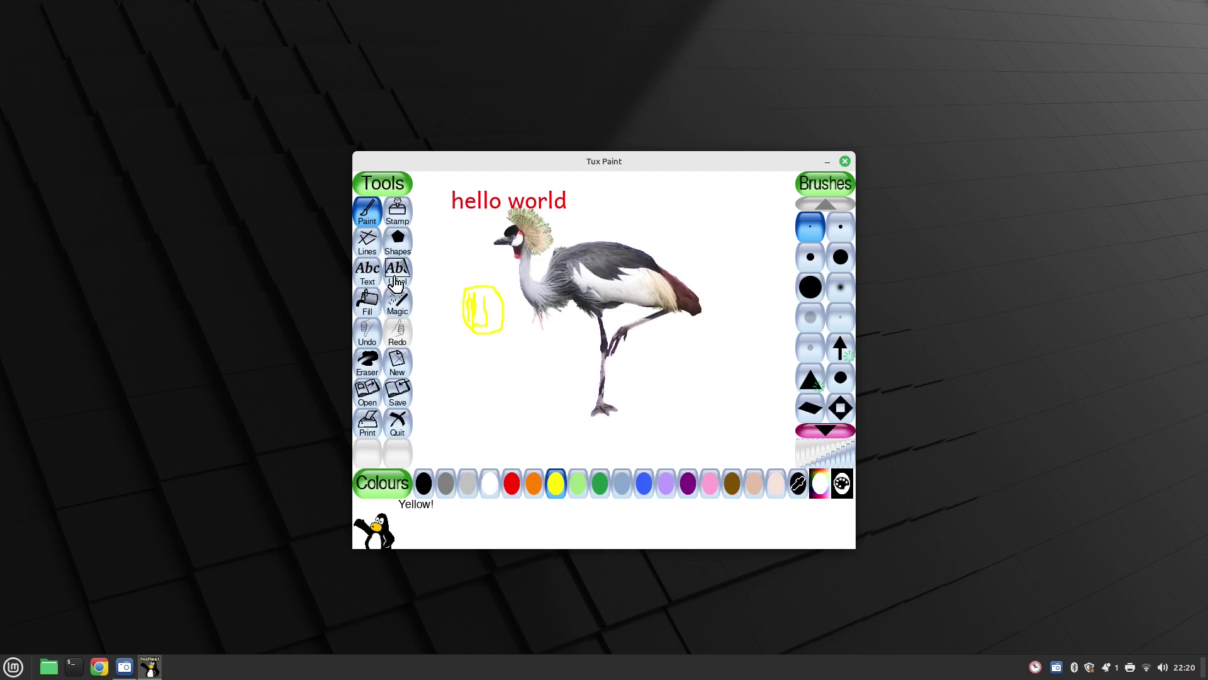
pyautogui.click(371, 304)
pyautogui.click(494, 307)
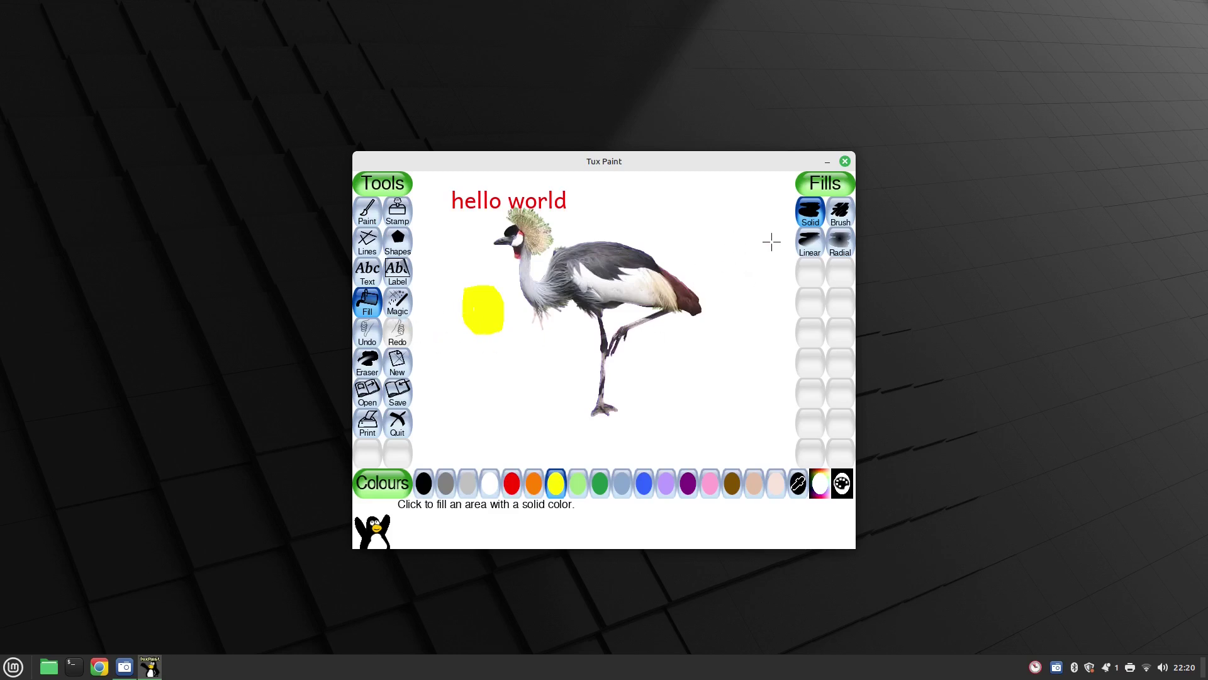
# - Exit Tux Paint with 'No, don't bother saving', then start Scratch from Education
pyautogui.click(845, 160)
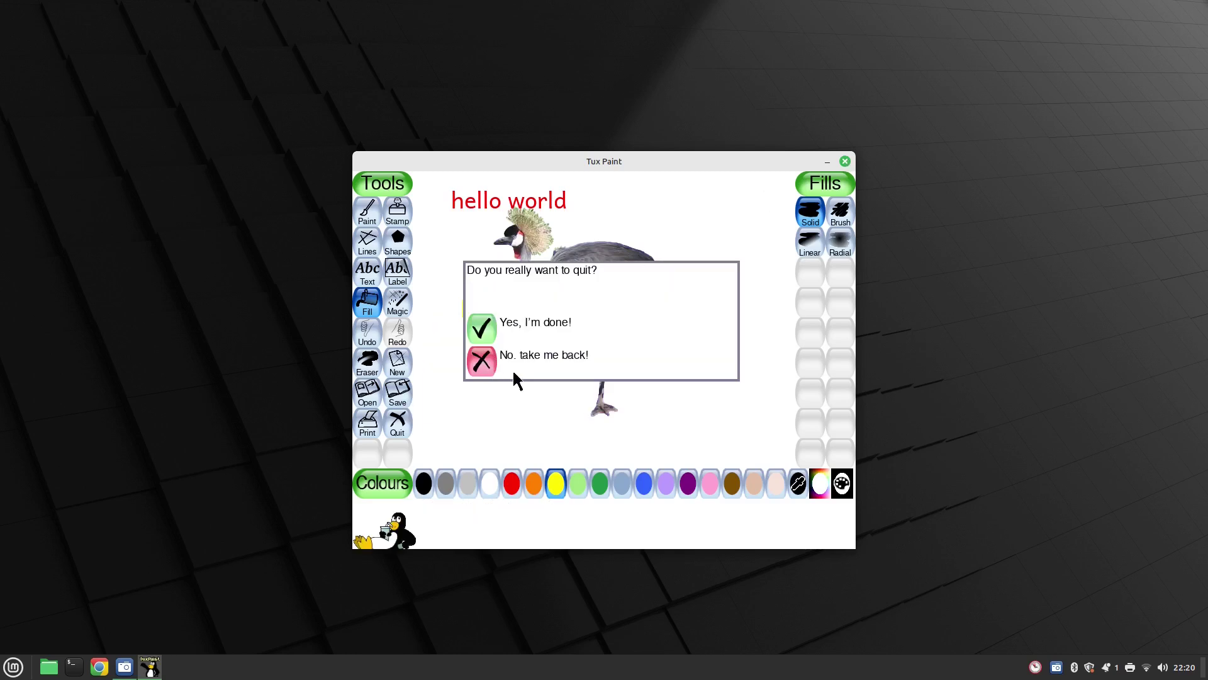
pyautogui.click(484, 328)
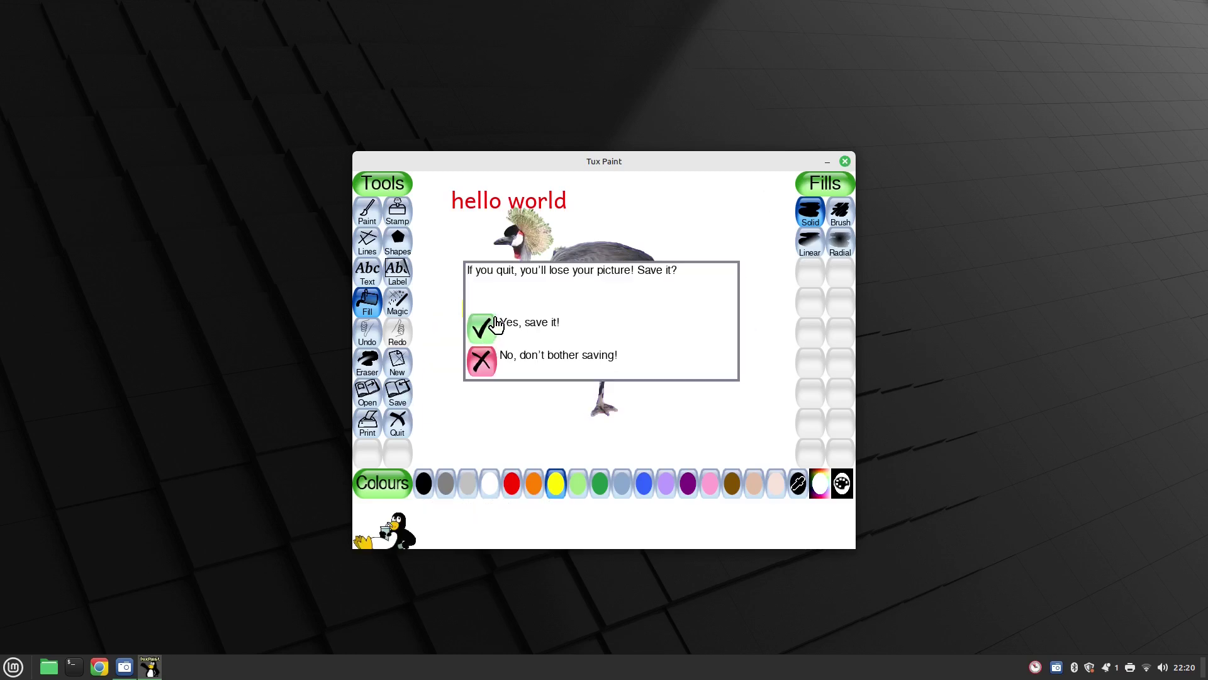
pyautogui.click(480, 360)
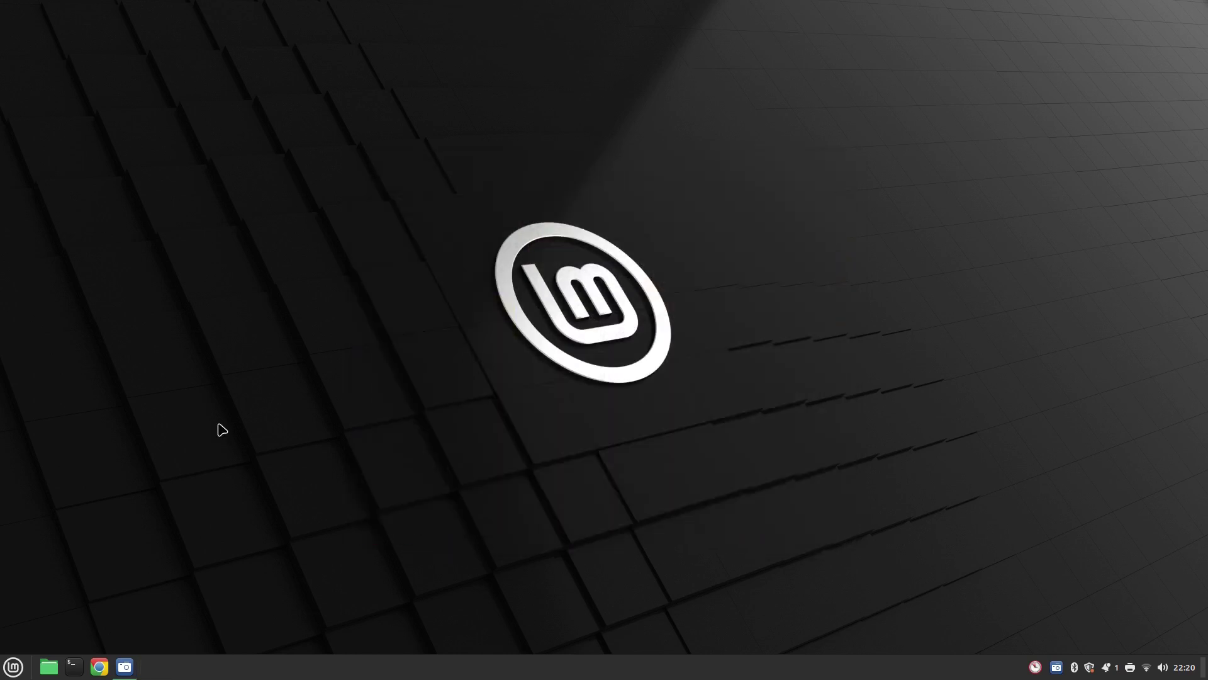
pyautogui.click(14, 669)
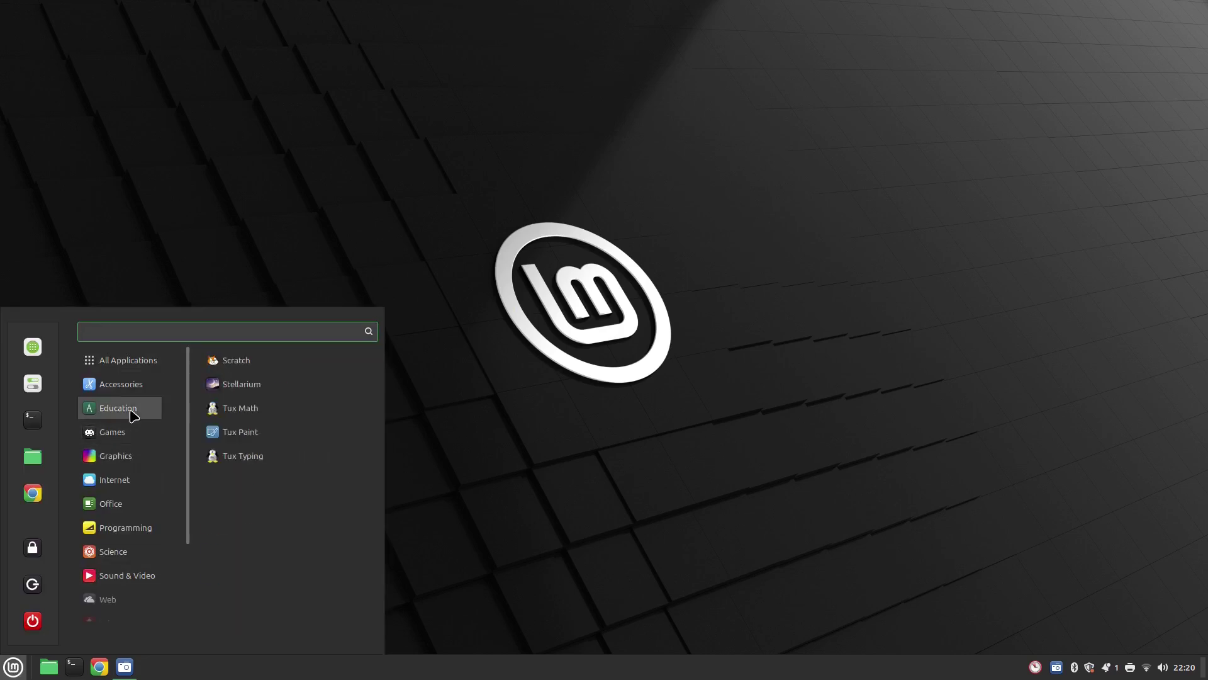
pyautogui.click(241, 362)
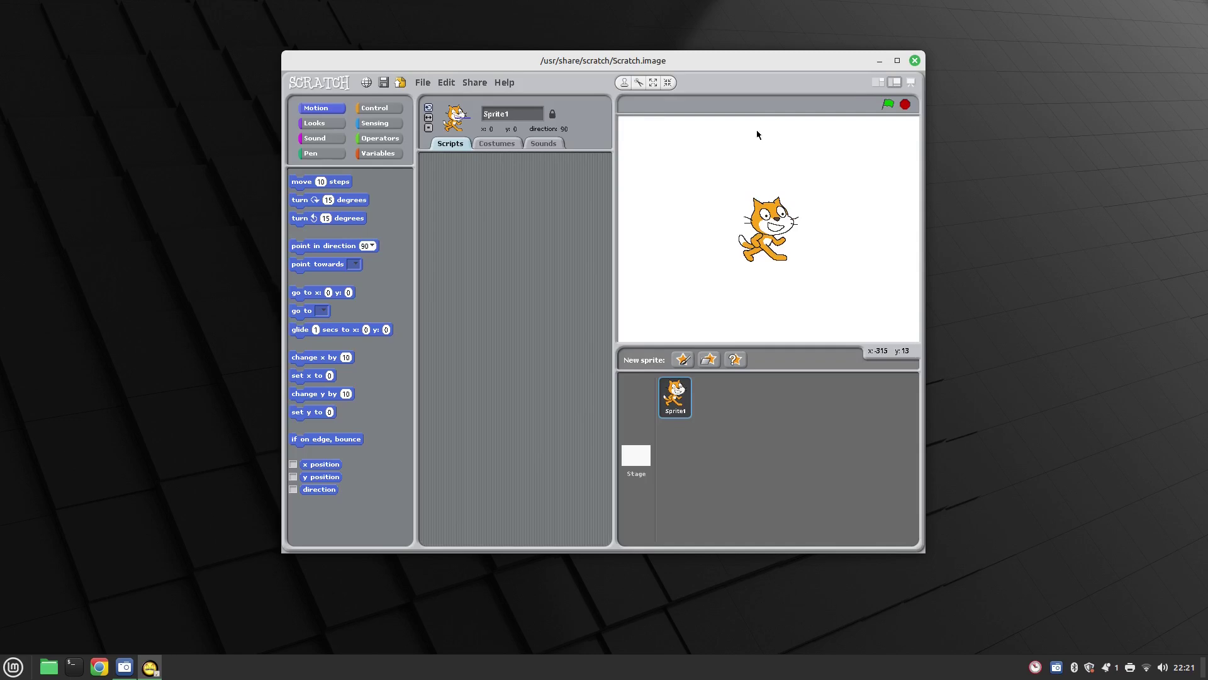
# - Maximise the offline Scratch window
pyautogui.click(896, 59)
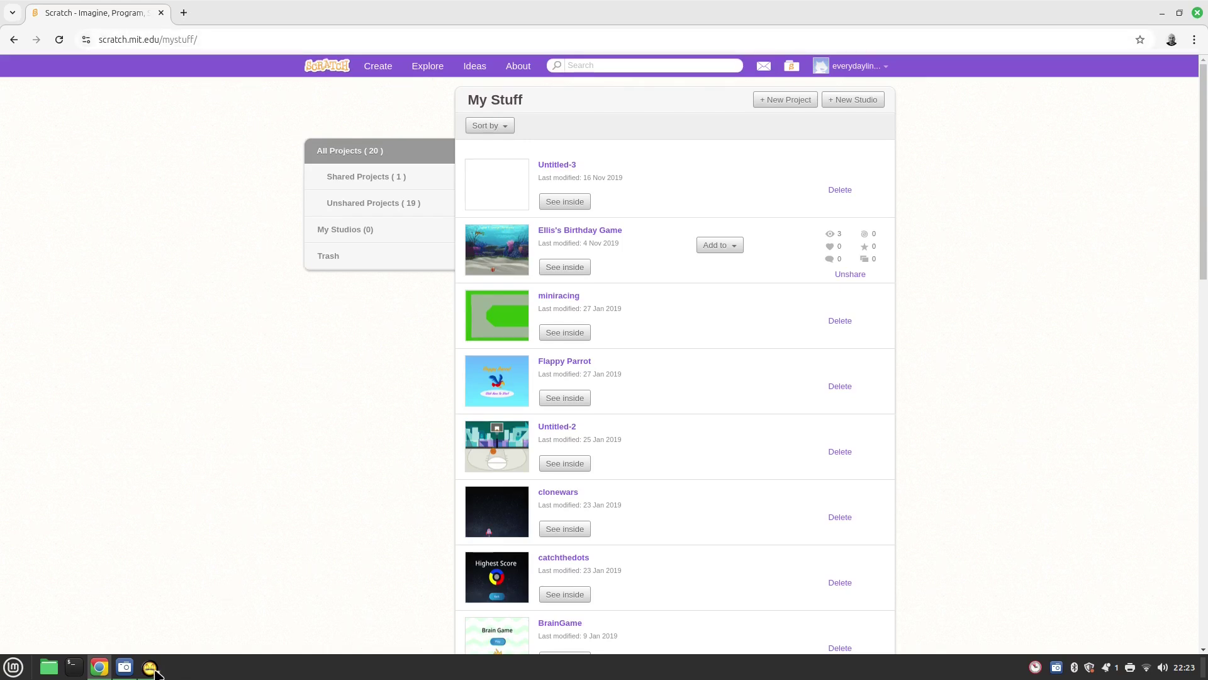
# - Return to Chrome's My Stuff list and open Flappy Parrot via 'See inside'
pyautogui.click(151, 667)
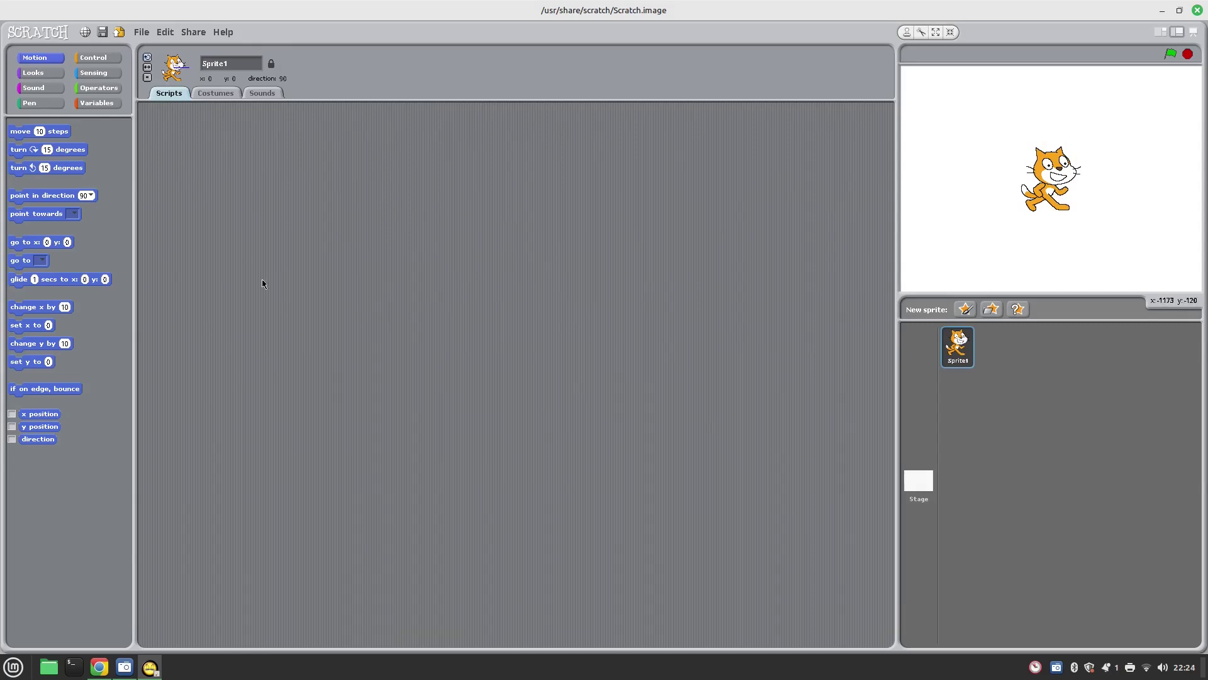
pyautogui.hotkey('alt', 'Tab')
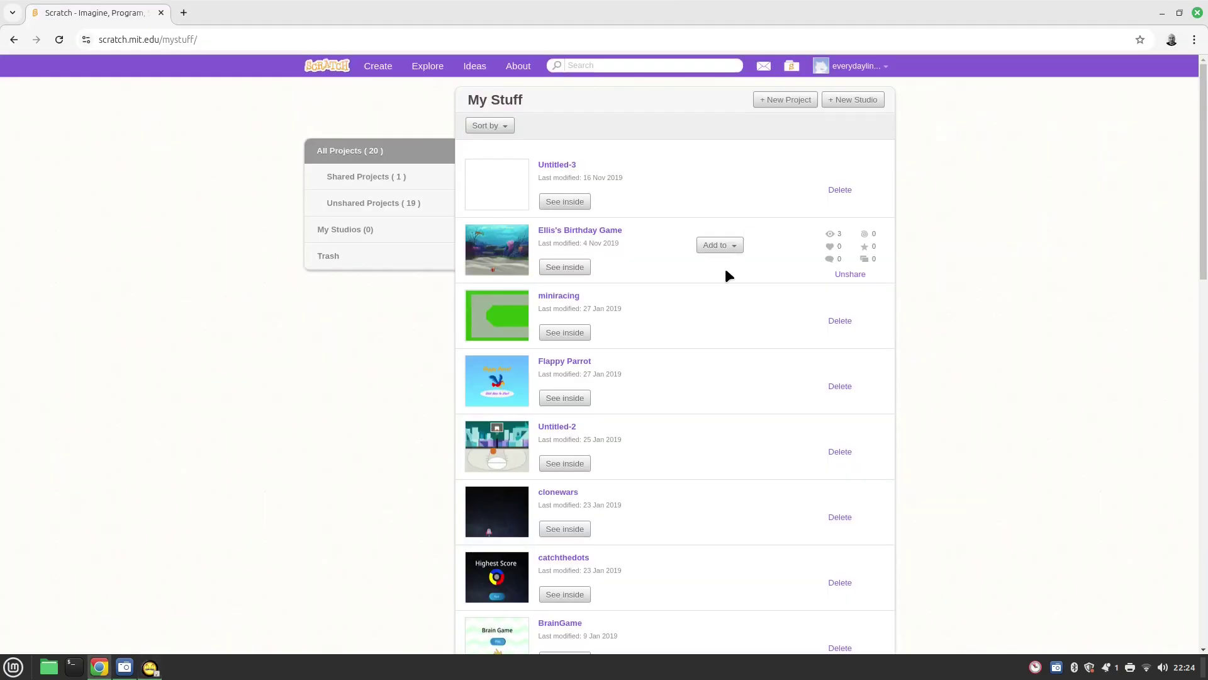
pyautogui.click(548, 397)
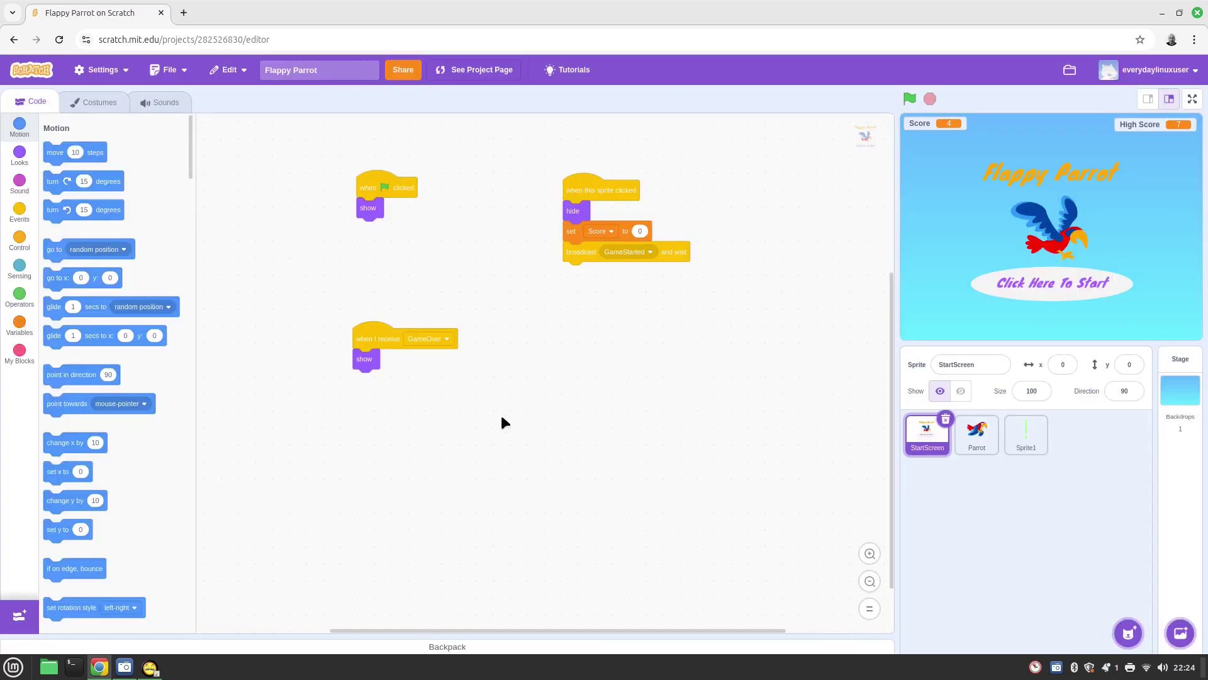
# - Play a Flappy Parrot round, flapping the parrot between the pipes
pyautogui.click(1061, 287)
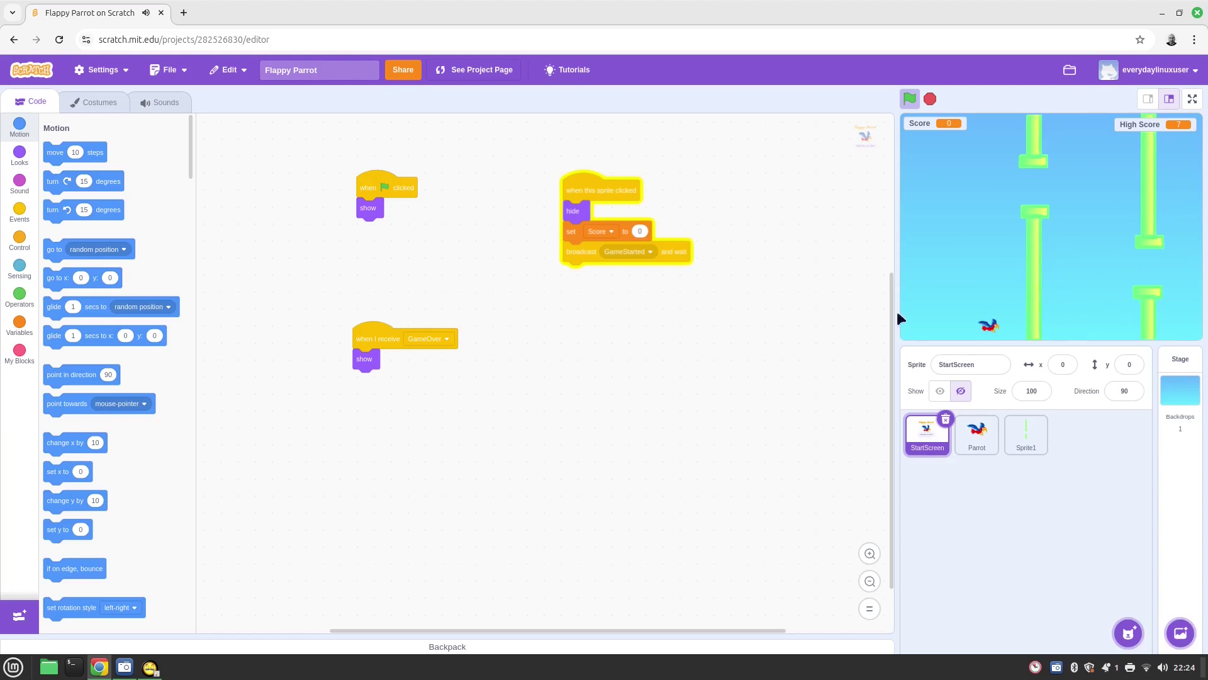
pyautogui.click(365, 339)
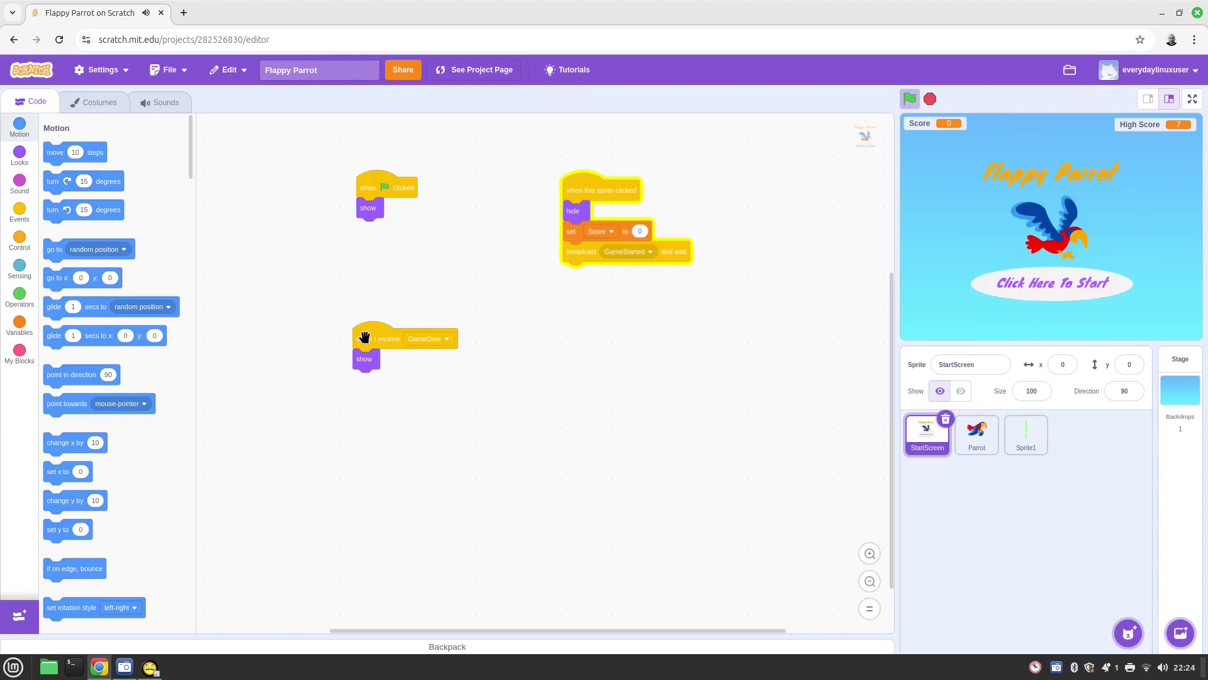
pyautogui.click(991, 240)
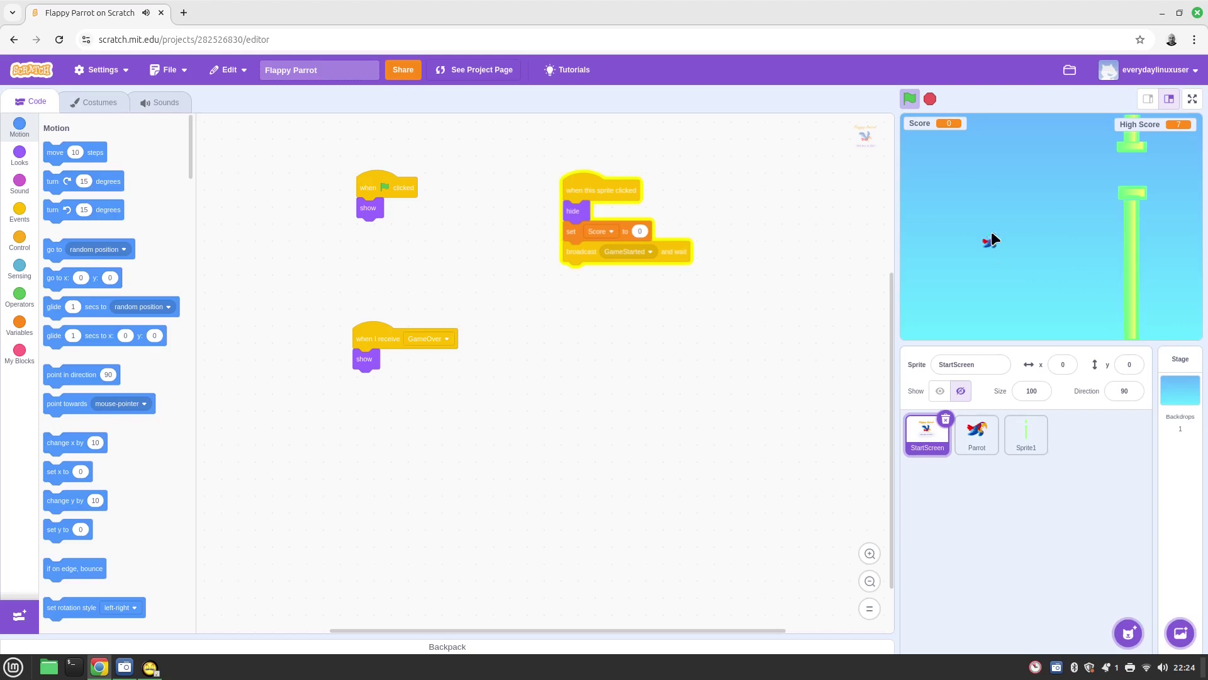
pyautogui.click(992, 227)
pyautogui.click(993, 201)
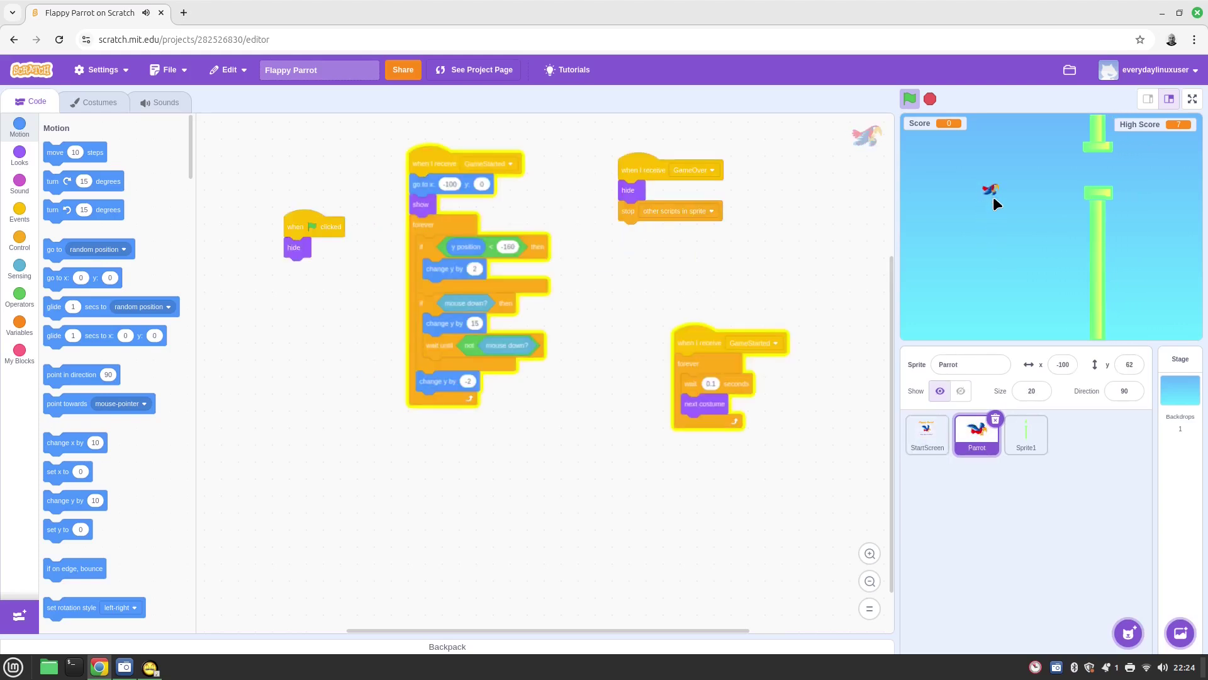
pyautogui.click(1000, 186)
pyautogui.click(1000, 187)
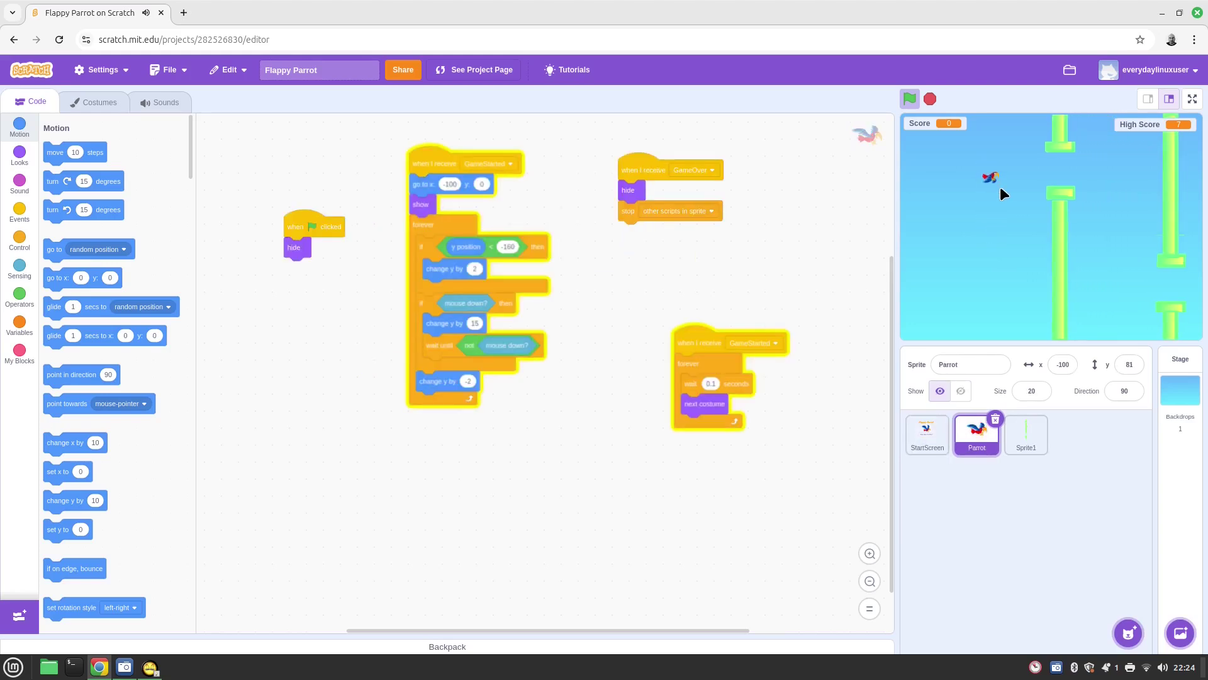
pyautogui.click(1000, 186)
pyautogui.click(1000, 187)
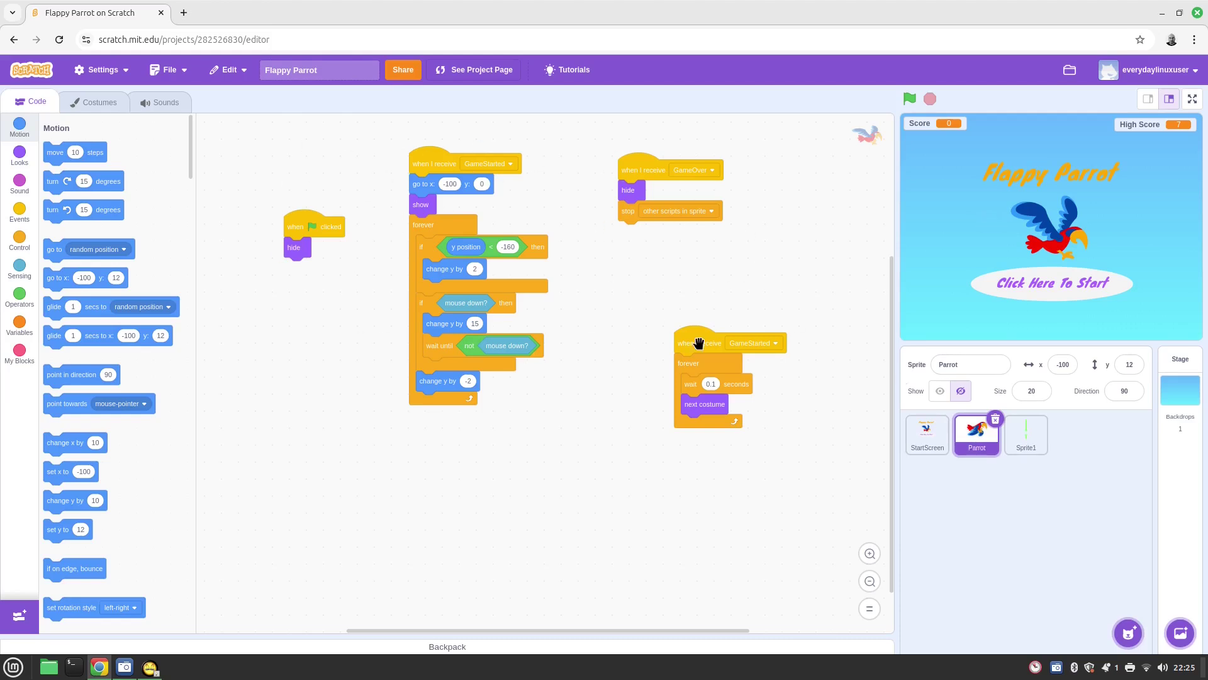
# - Review the StartScreen and Sprite1 scripts, then go back to the boatrace project
pyautogui.click(933, 445)
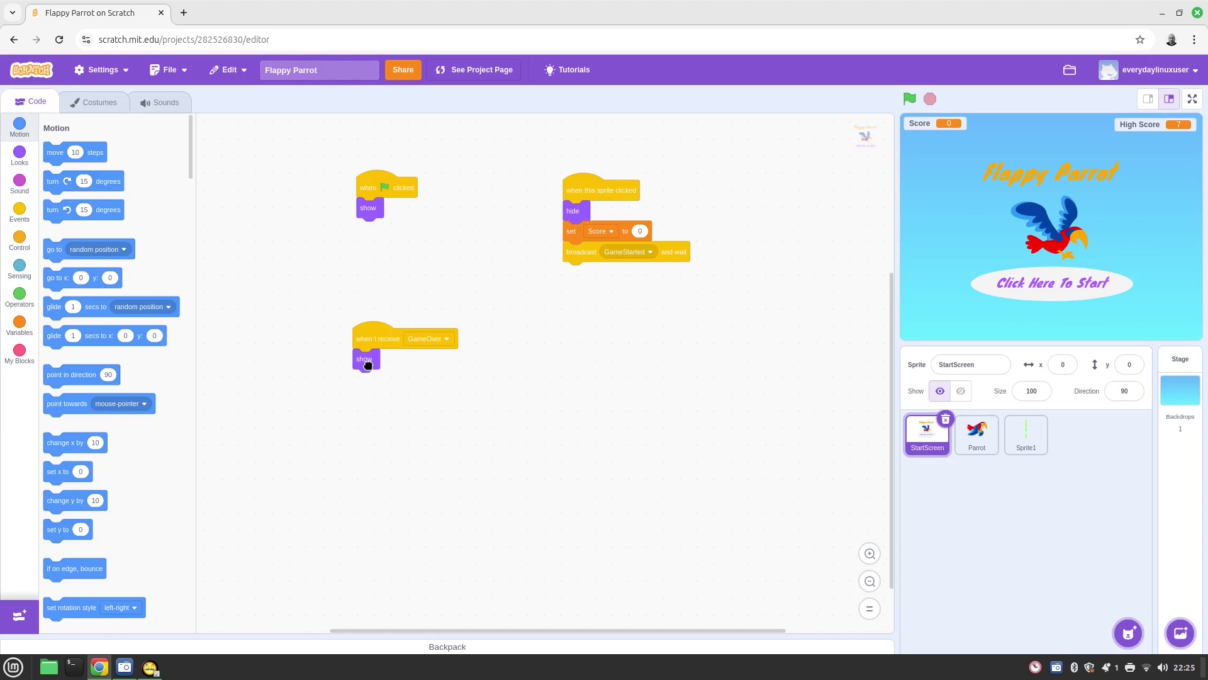
pyautogui.click(1028, 437)
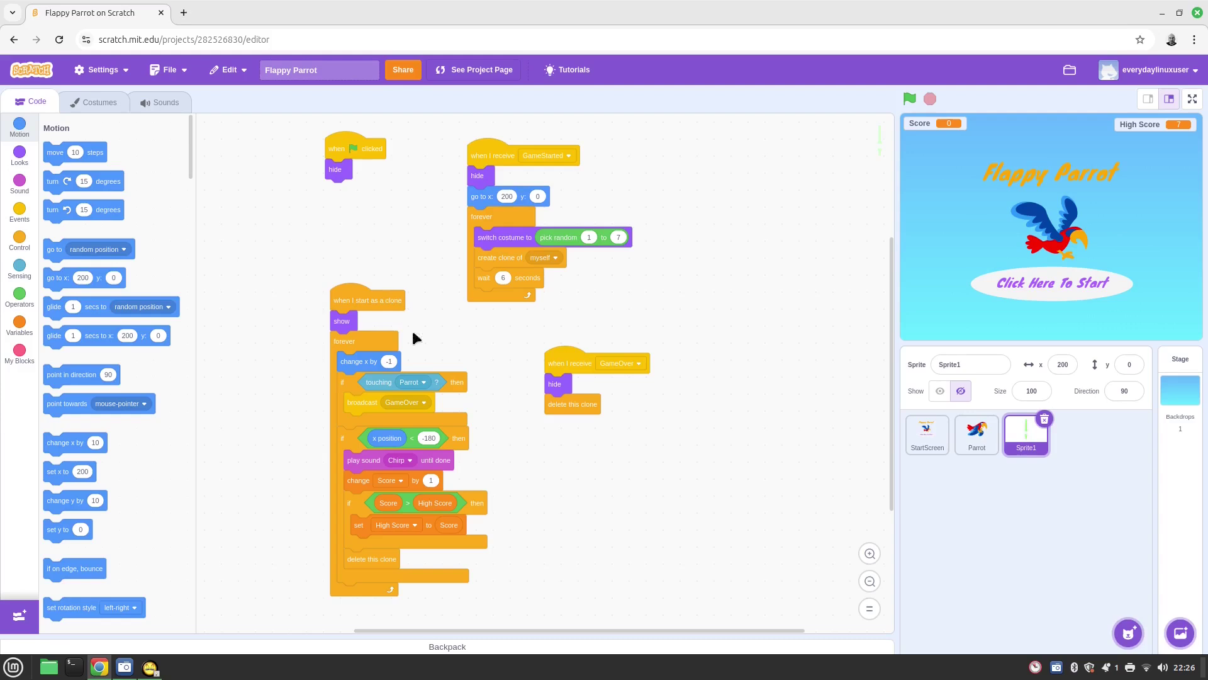
pyautogui.click(12, 38)
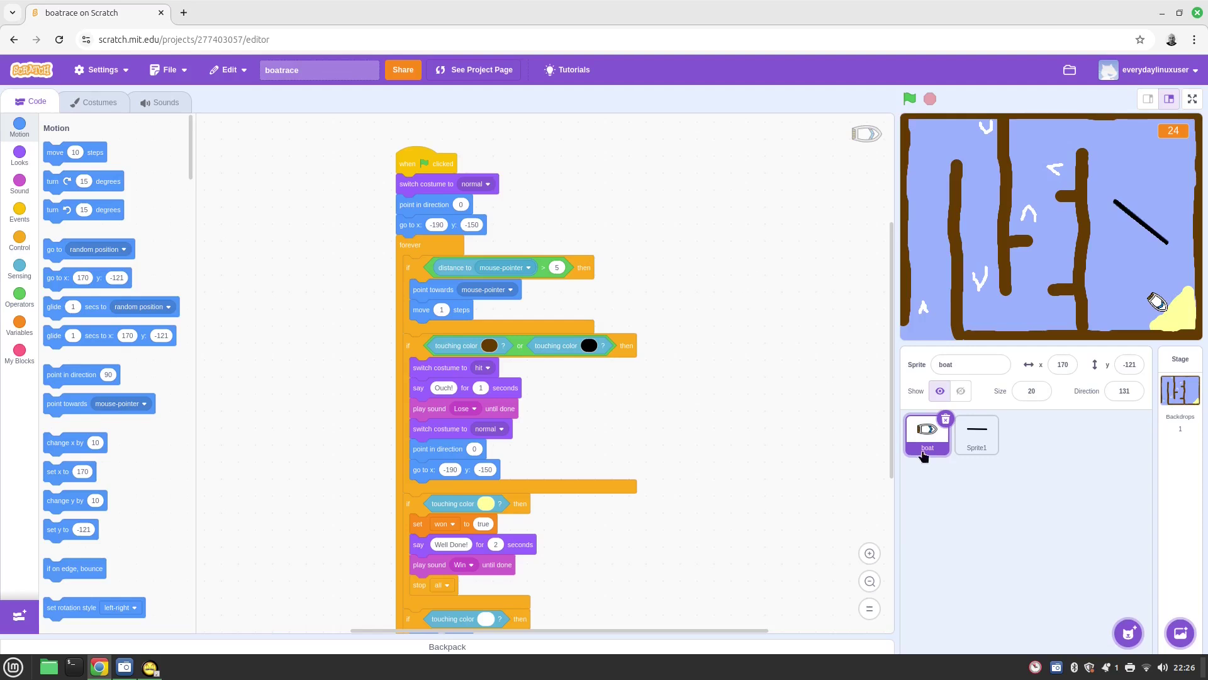
# - Run the boatrace game from the green flag, then stop it
pyautogui.click(910, 98)
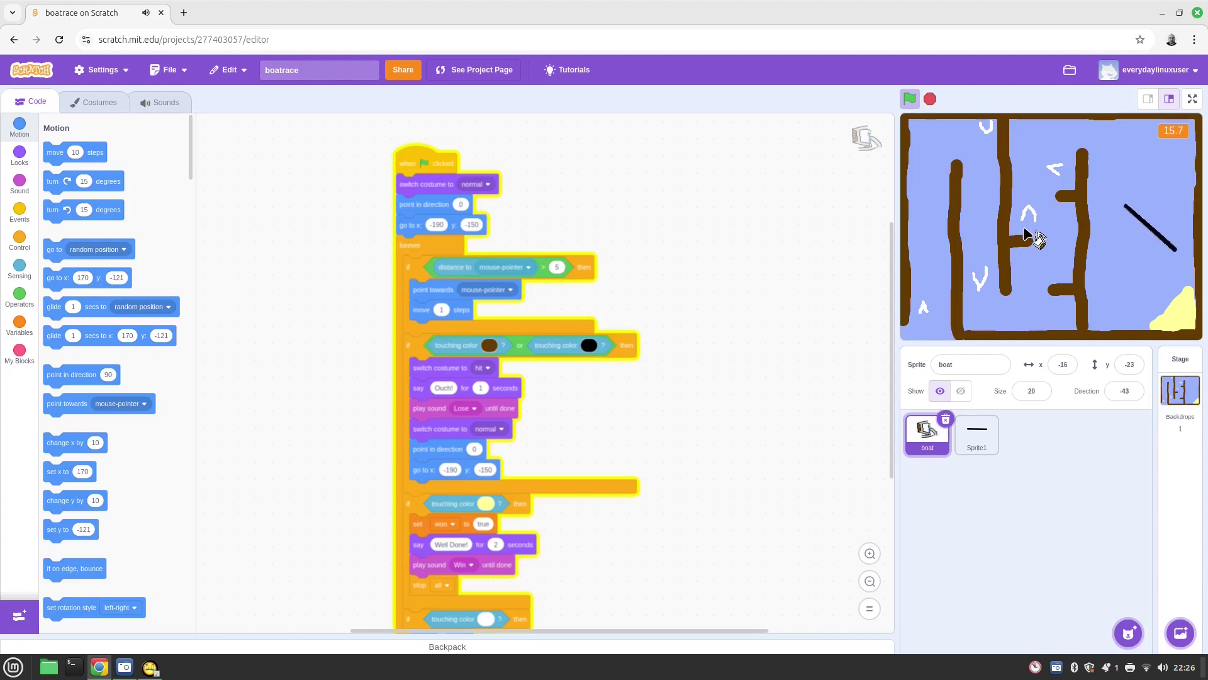
pyautogui.click(407, 152)
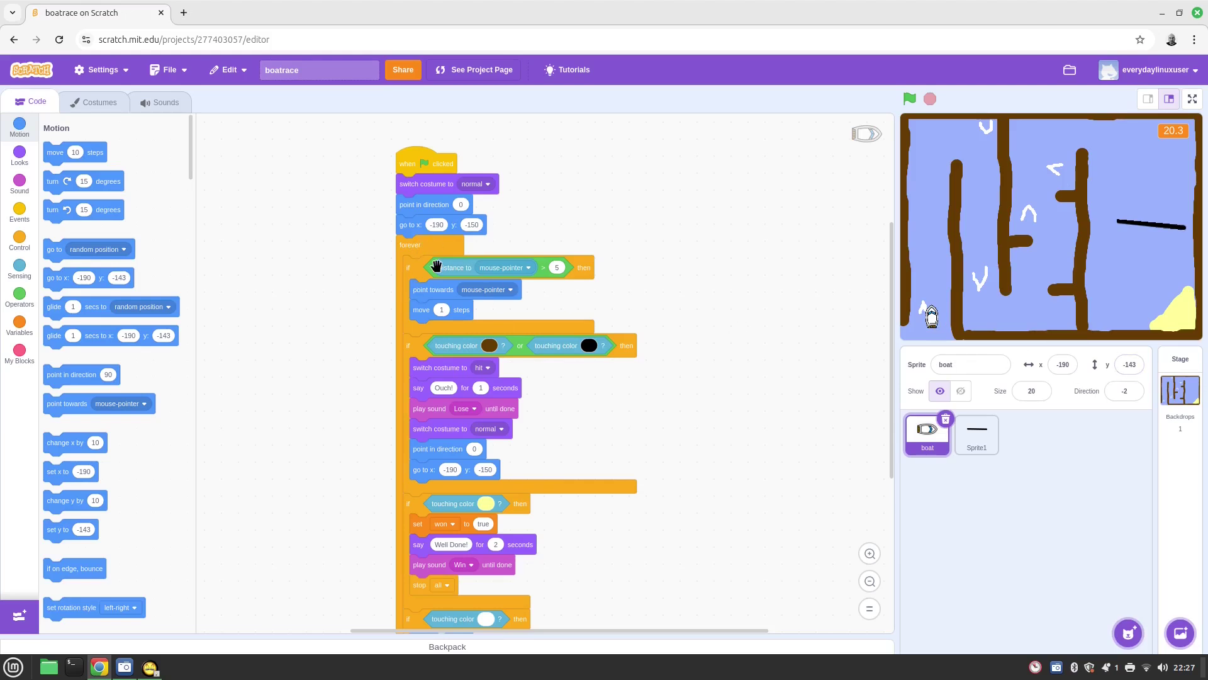
pyautogui.scroll(-2, 435, 273)
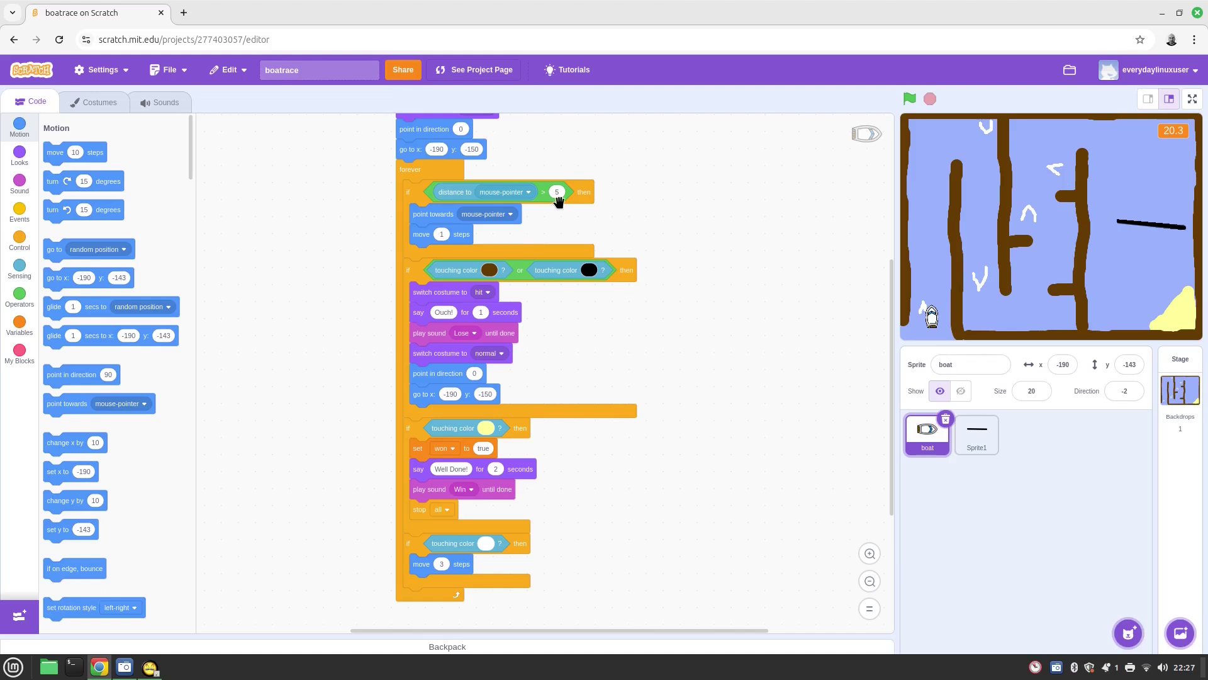
# - Start another boatrace round with the green flag
pyautogui.click(912, 98)
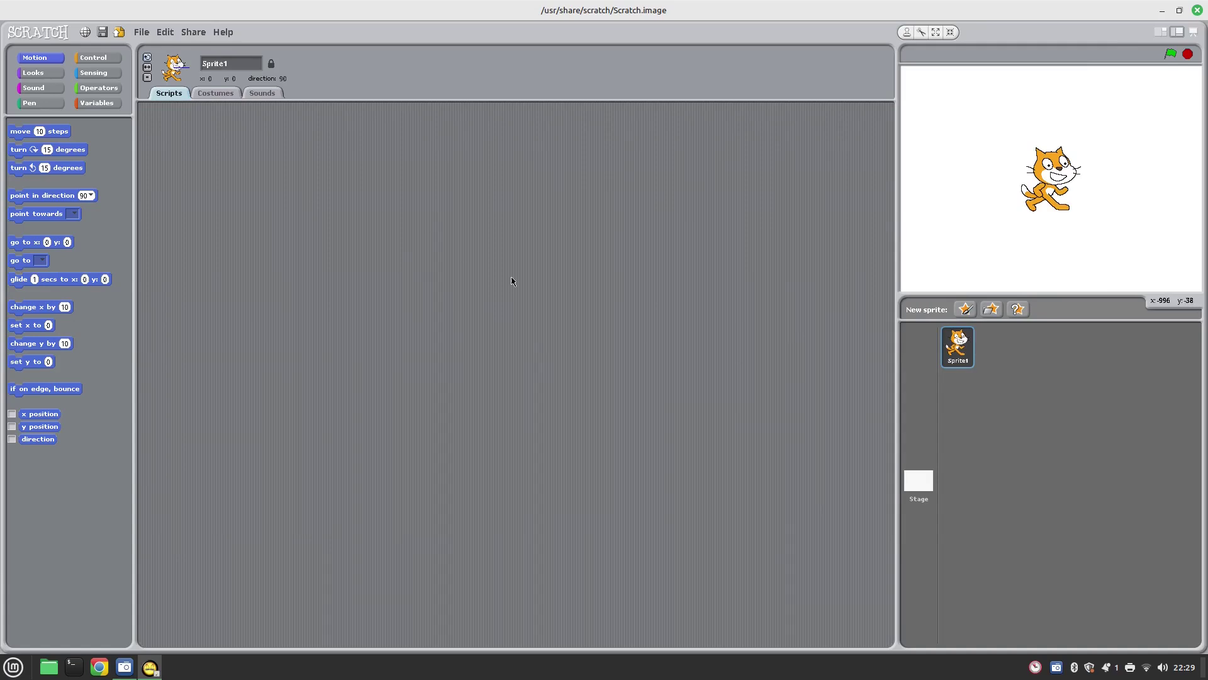
# - Close the offline Scratch app and open Pingus from the Games menu
pyautogui.click(1196, 11)
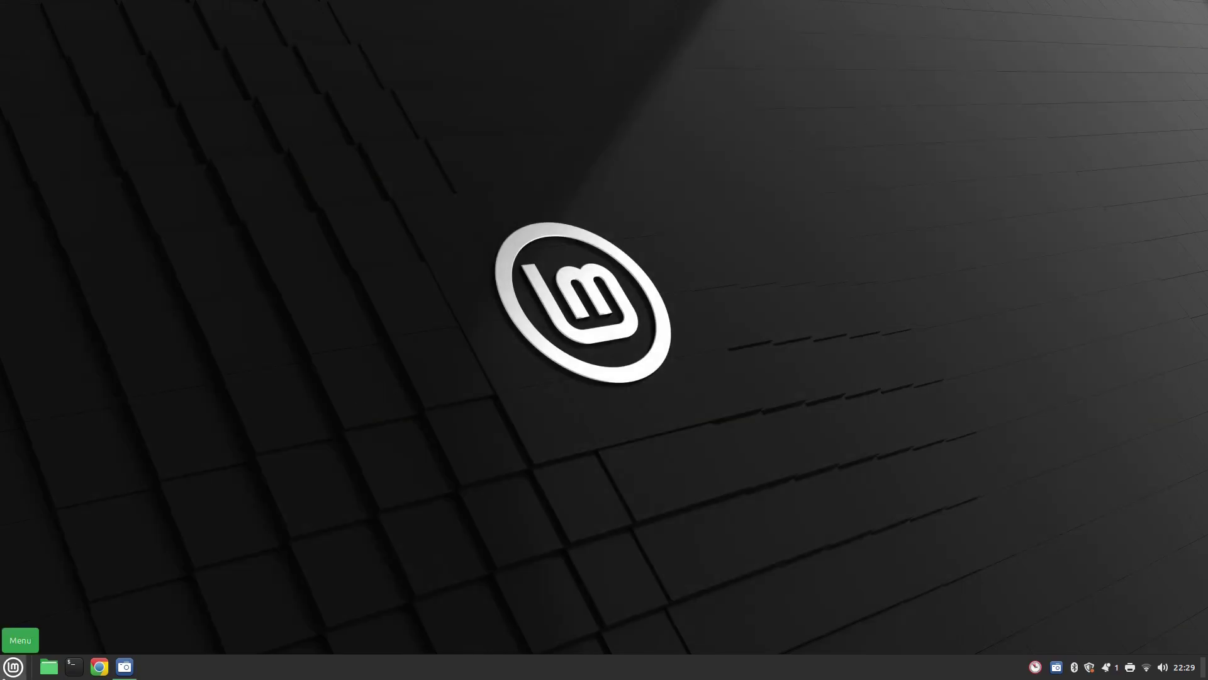
pyautogui.click(14, 667)
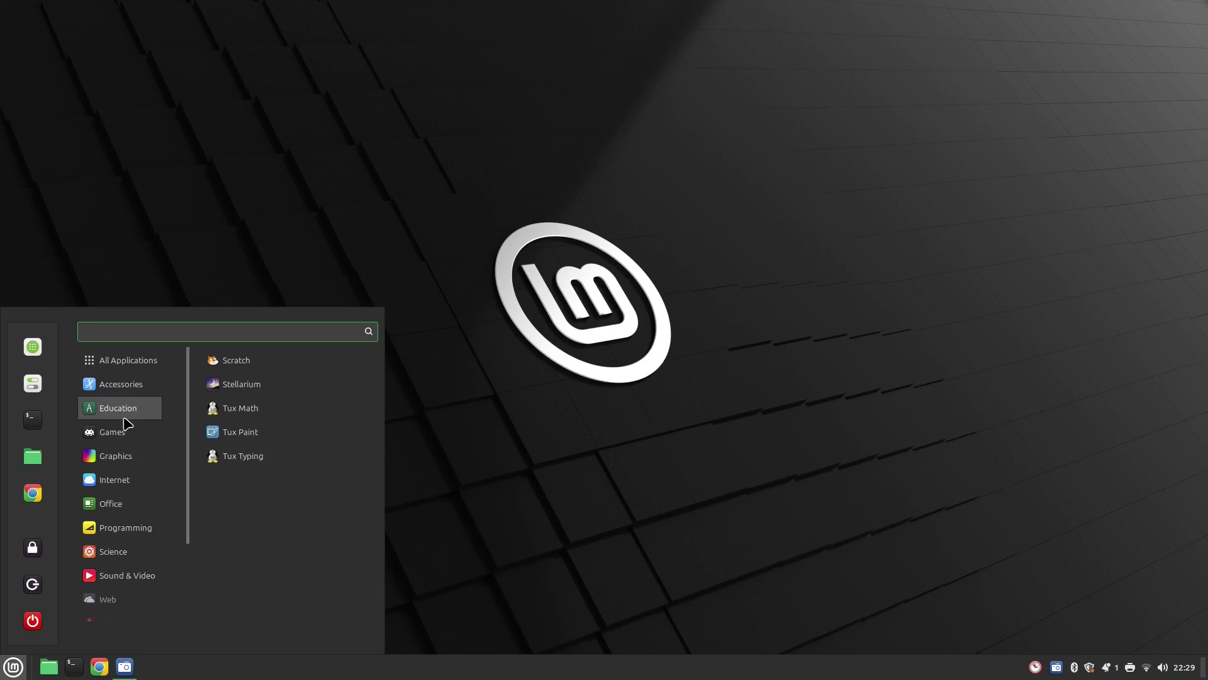
pyautogui.moveTo(111, 432)
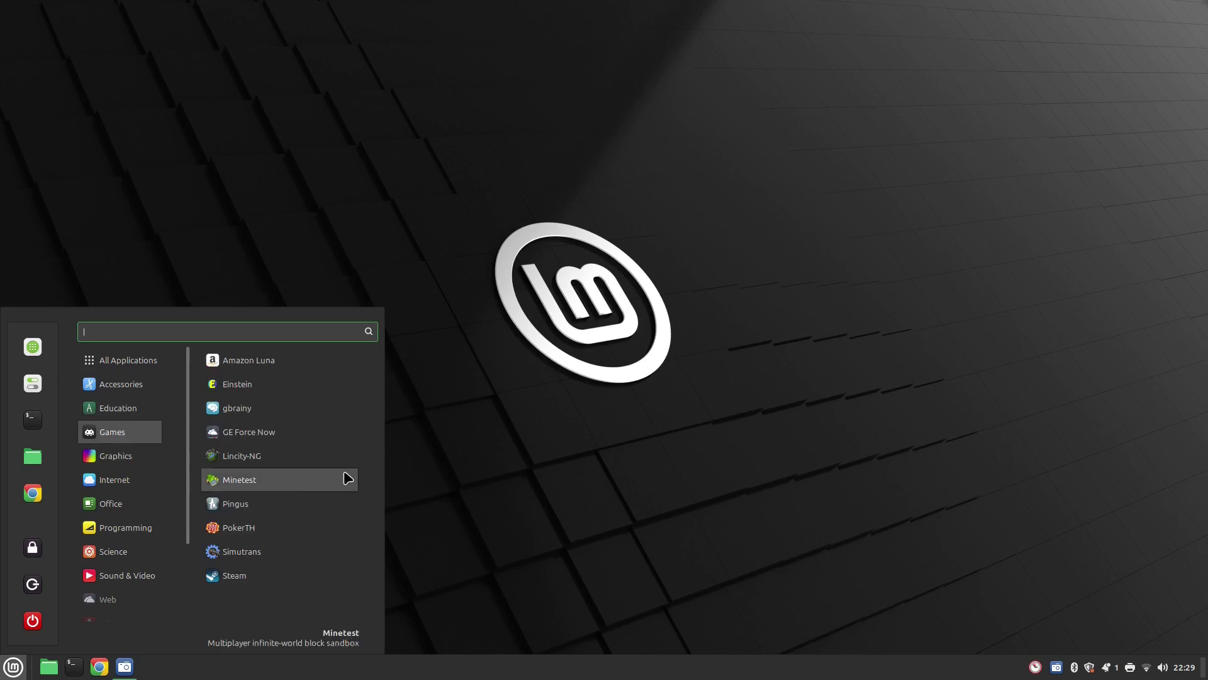
pyautogui.click(286, 511)
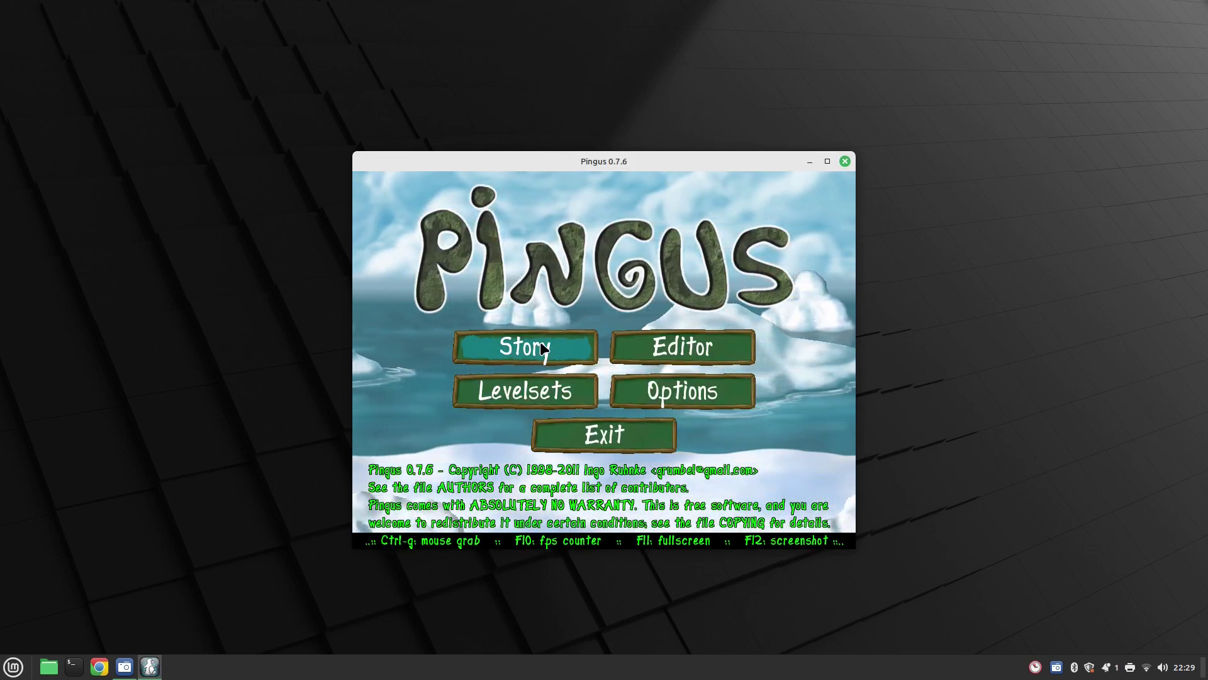
# - Start the Pingus story and skip 'The Journey Begins' intro to reach the island map
pyautogui.click(543, 348)
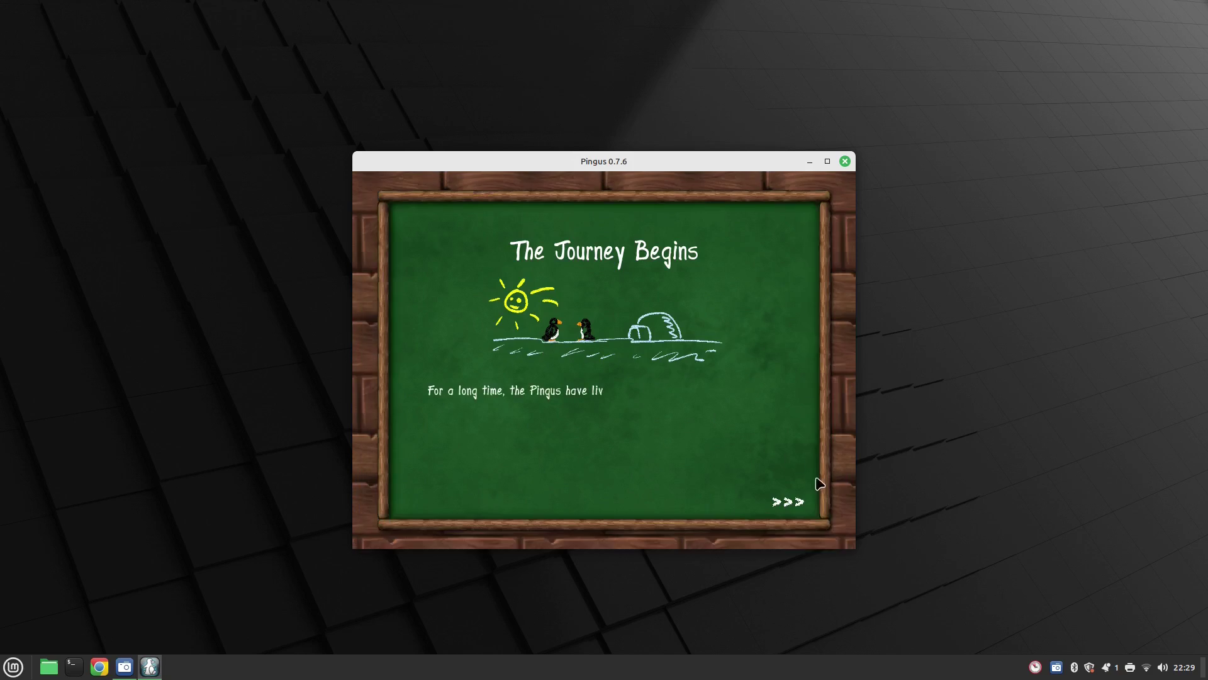
pyautogui.click(788, 504)
pyautogui.click(788, 504)
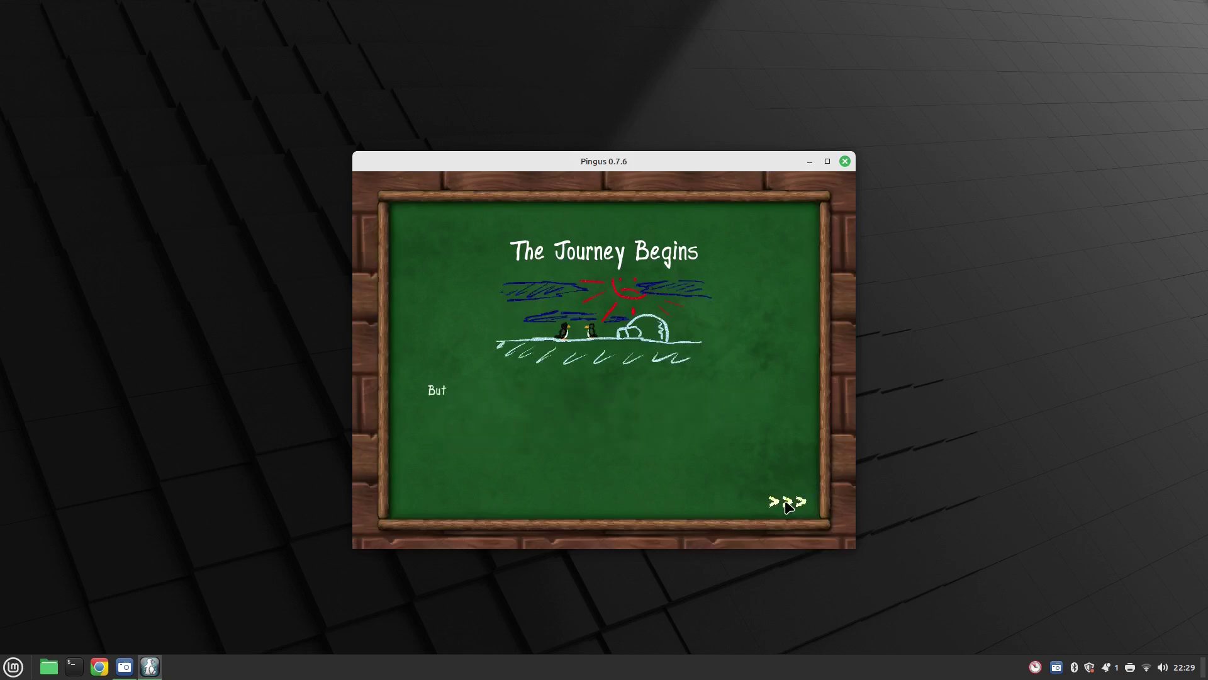
pyautogui.click(788, 504)
pyautogui.click(788, 505)
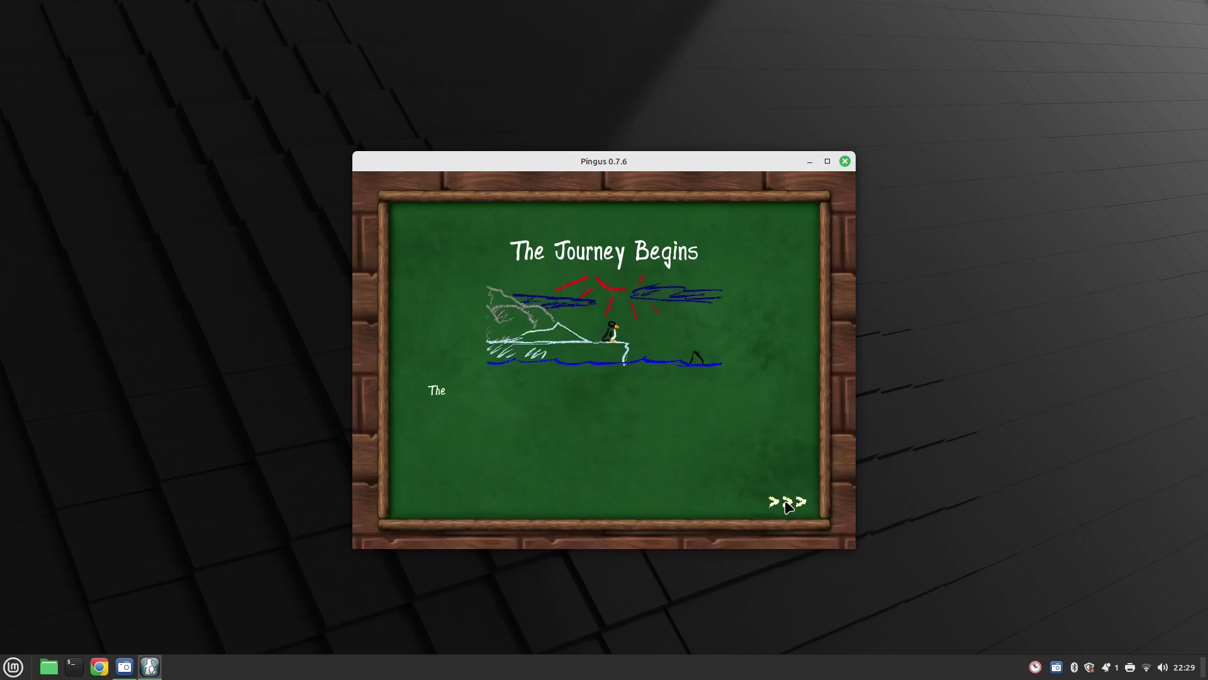
pyautogui.click(788, 504)
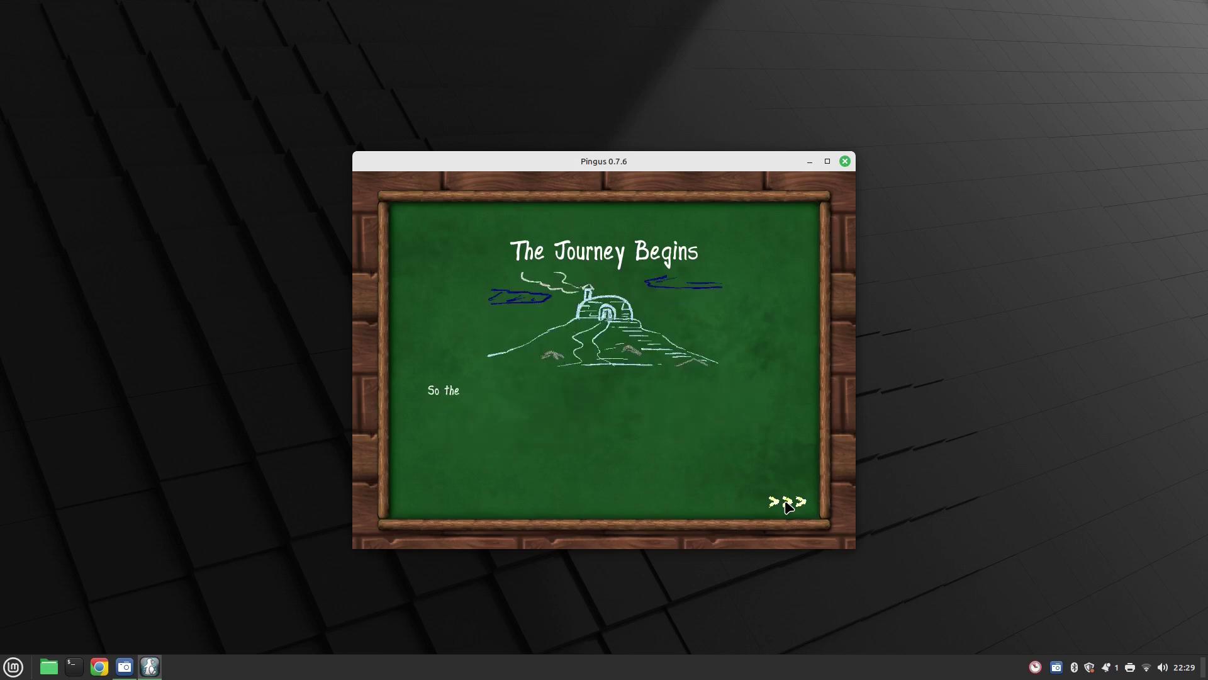
pyautogui.click(788, 504)
pyautogui.click(788, 505)
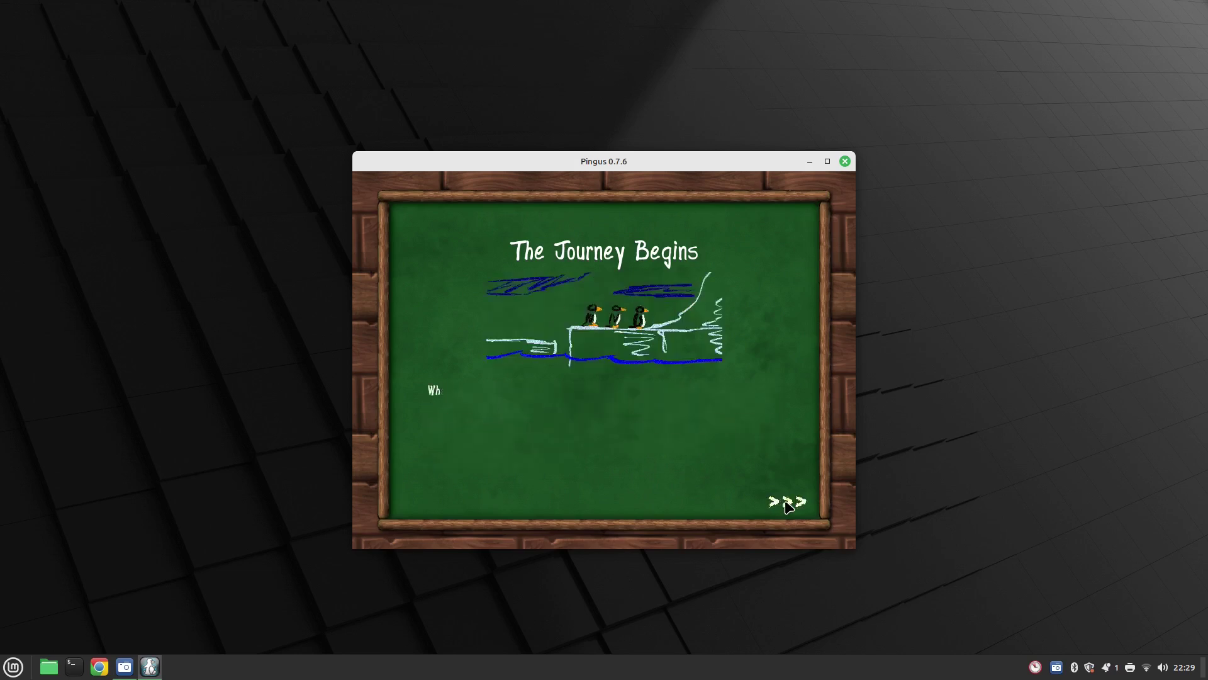
pyautogui.click(788, 504)
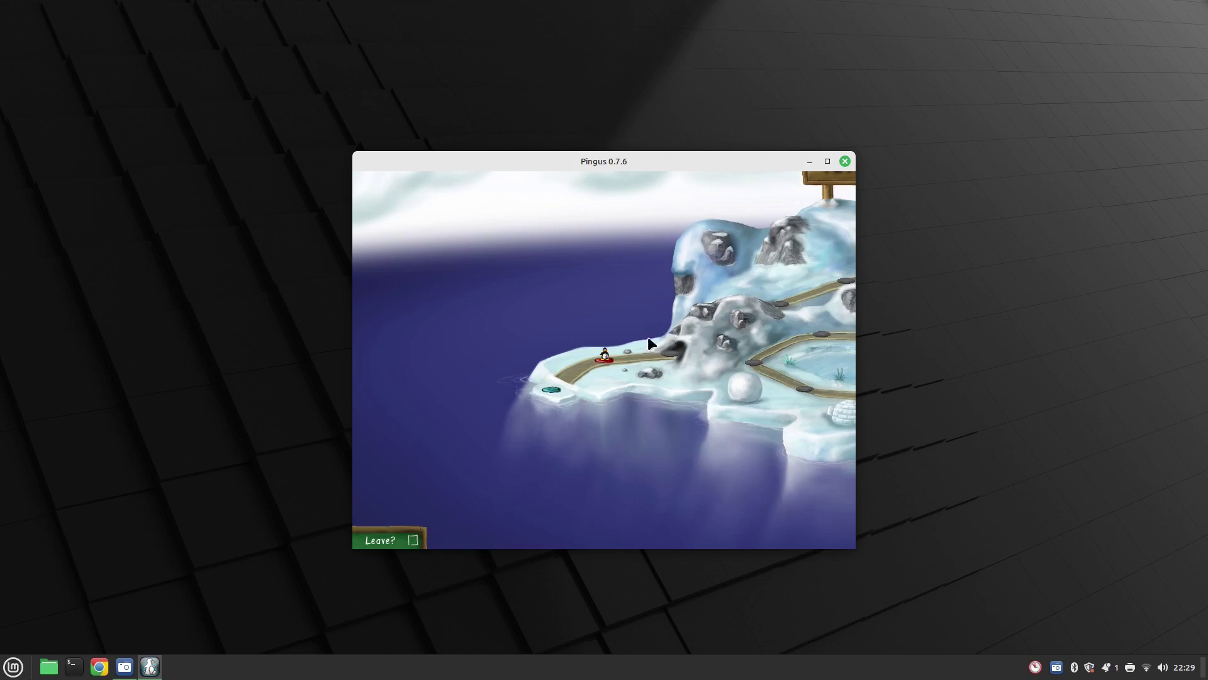
# - Start the 'Learning to dig' level and turn the walking pingu into a blocker
pyautogui.click(601, 357)
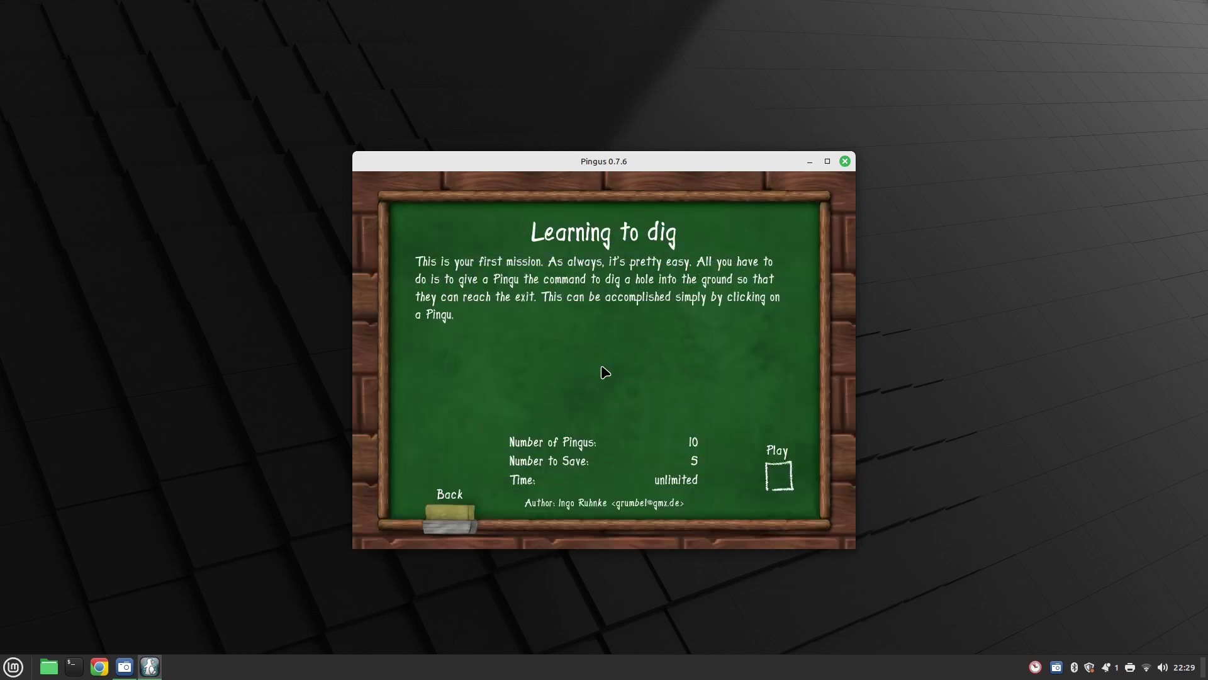
pyautogui.click(782, 478)
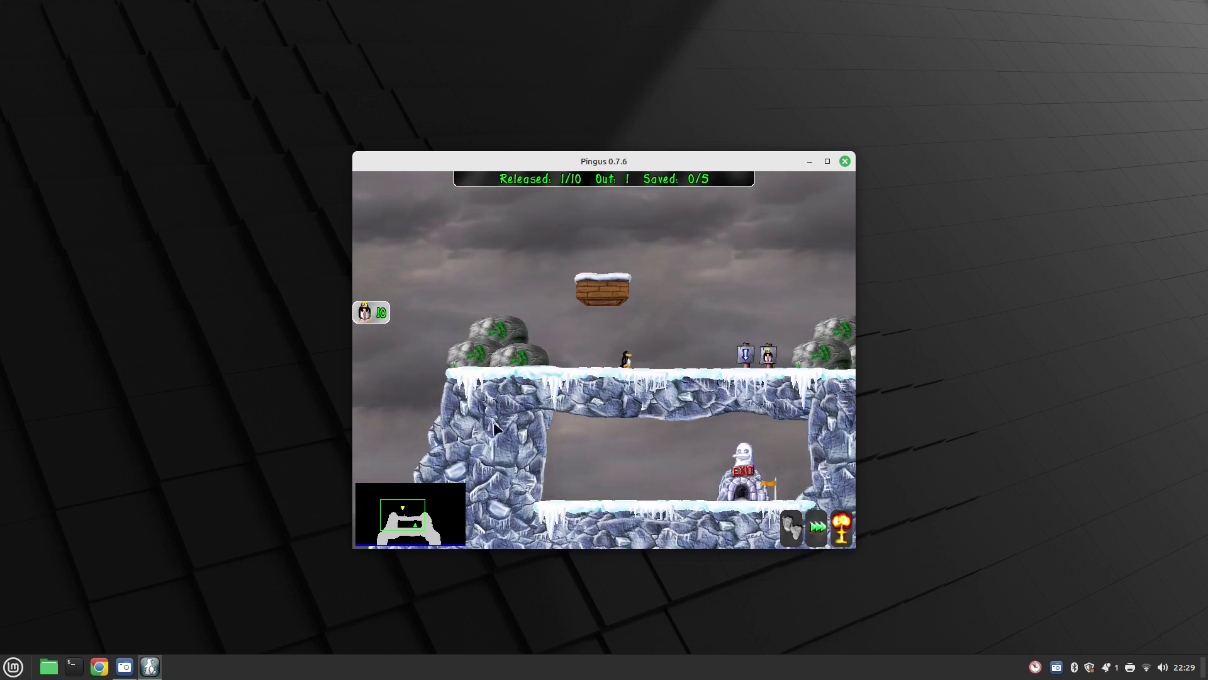
pyautogui.click(699, 358)
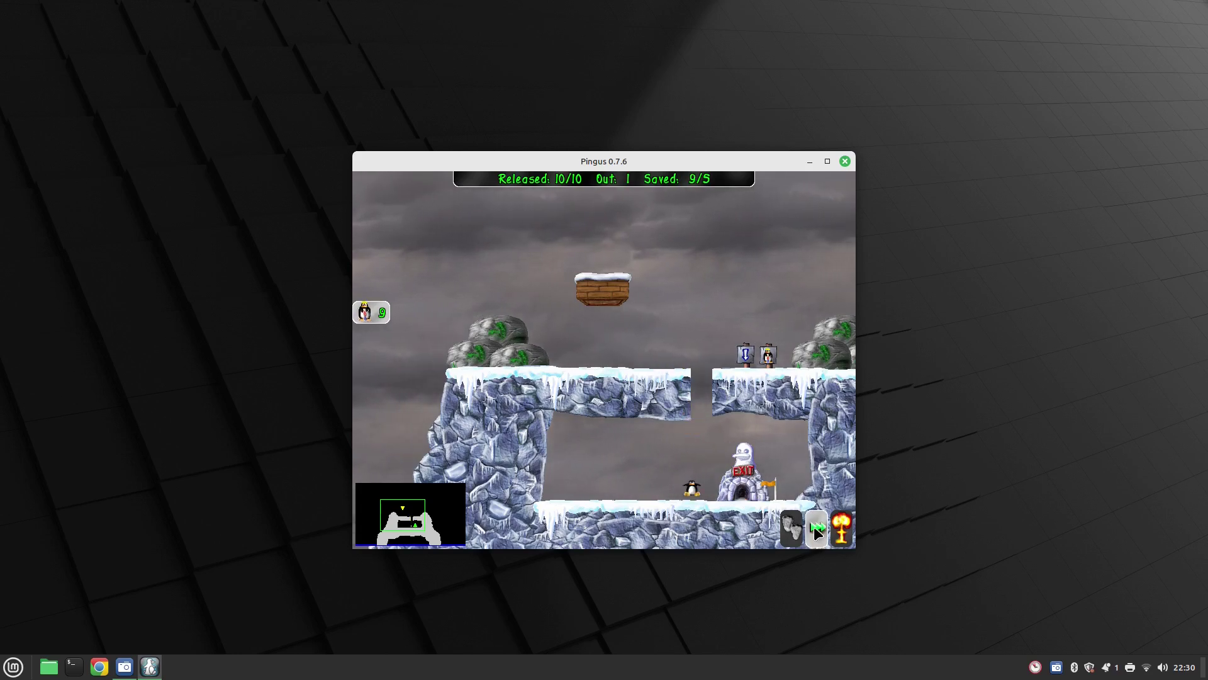
# - Maximize the game window, give a passing pingu a skill, leave the level and quit Pingus
pyautogui.click(826, 161)
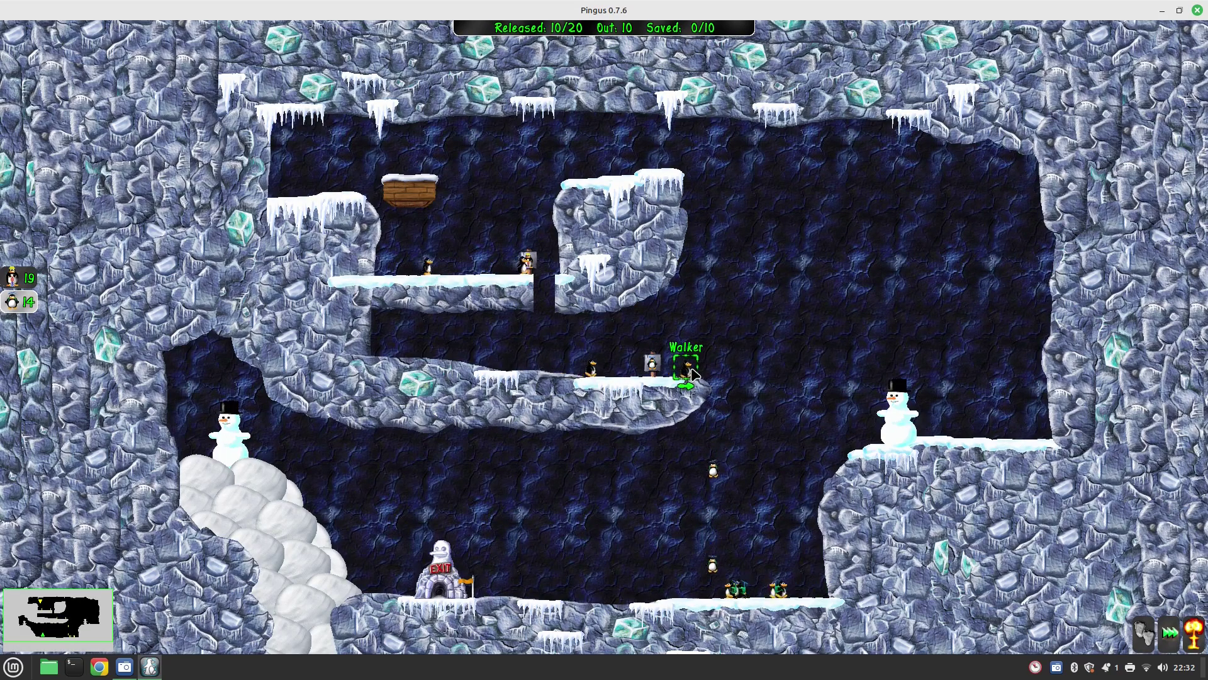
pyautogui.click(696, 375)
pyautogui.press('Escape')
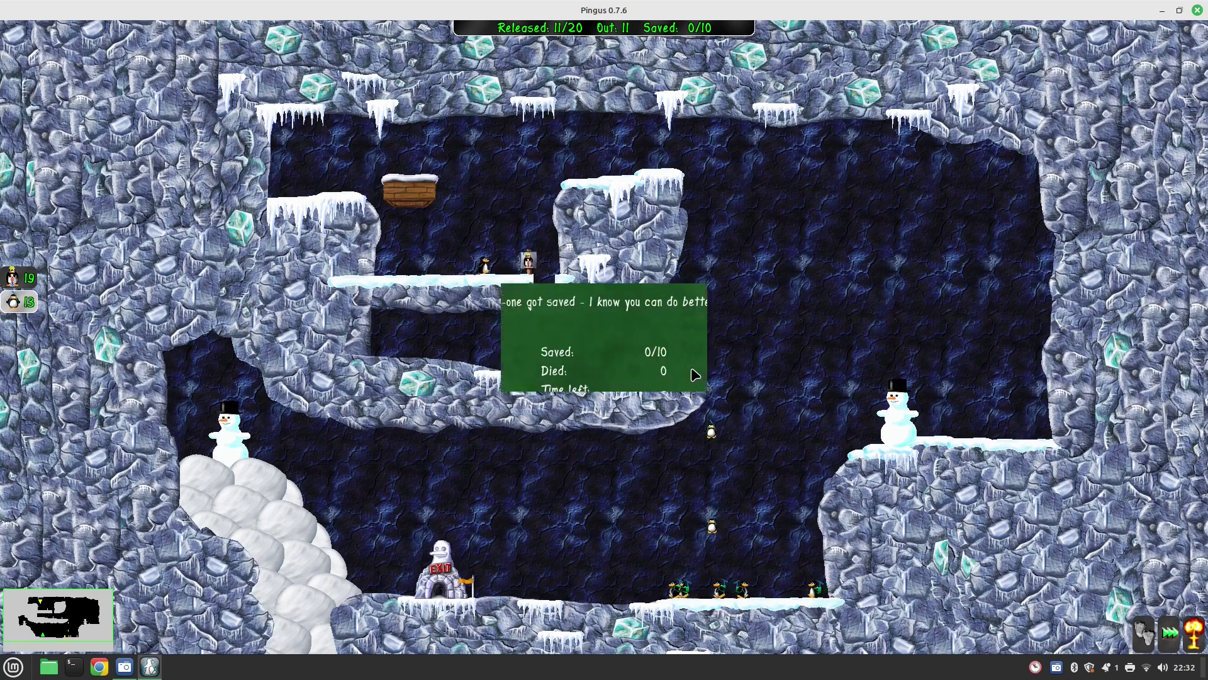
pyautogui.press('Escape')
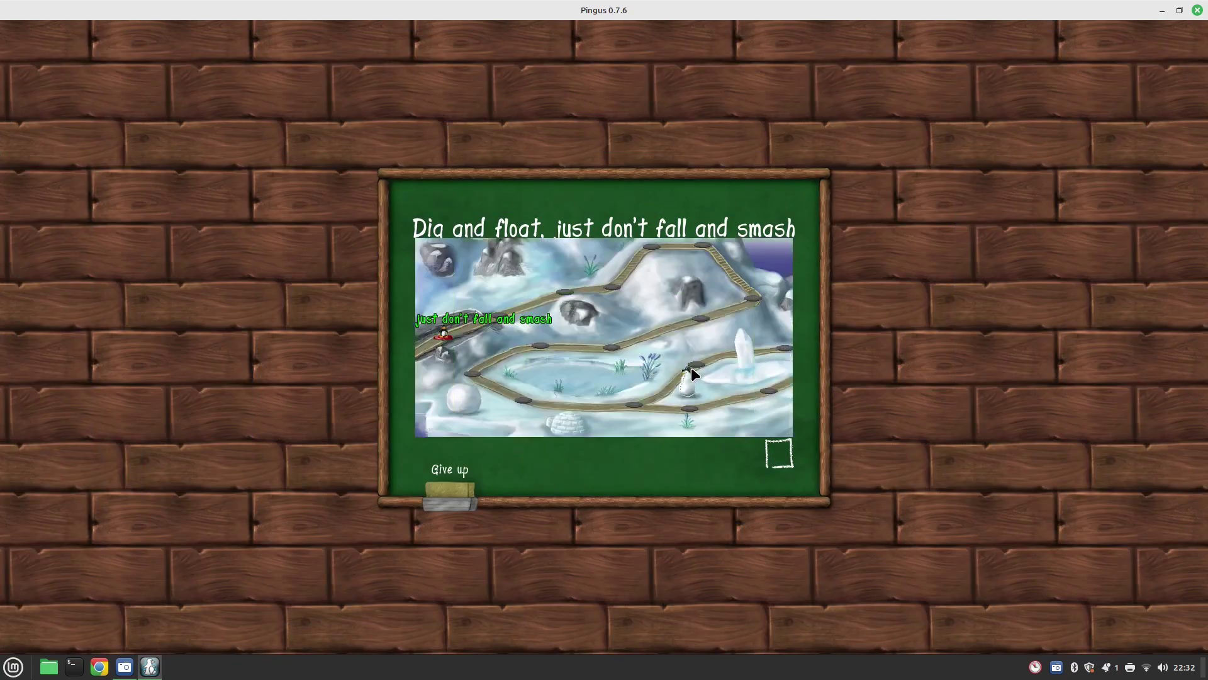
pyautogui.click(1197, 10)
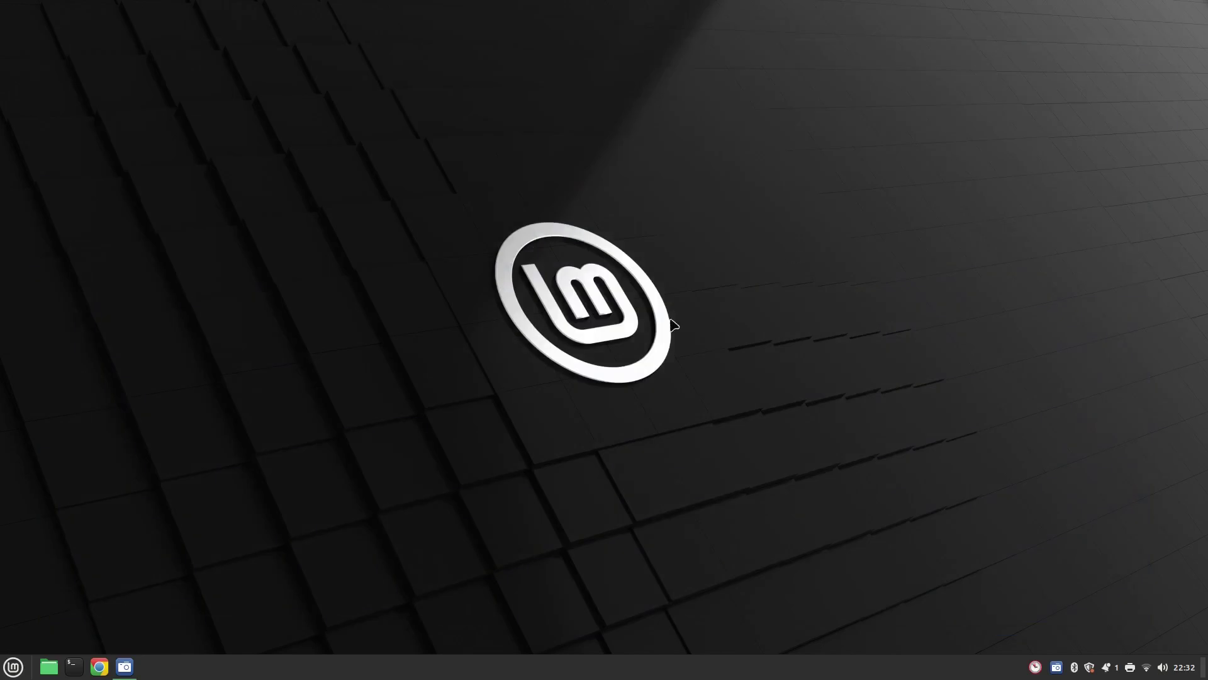
# - Launch Minetest from the Mint menu's Games list
pyautogui.click(14, 666)
pyautogui.moveTo(112, 432)
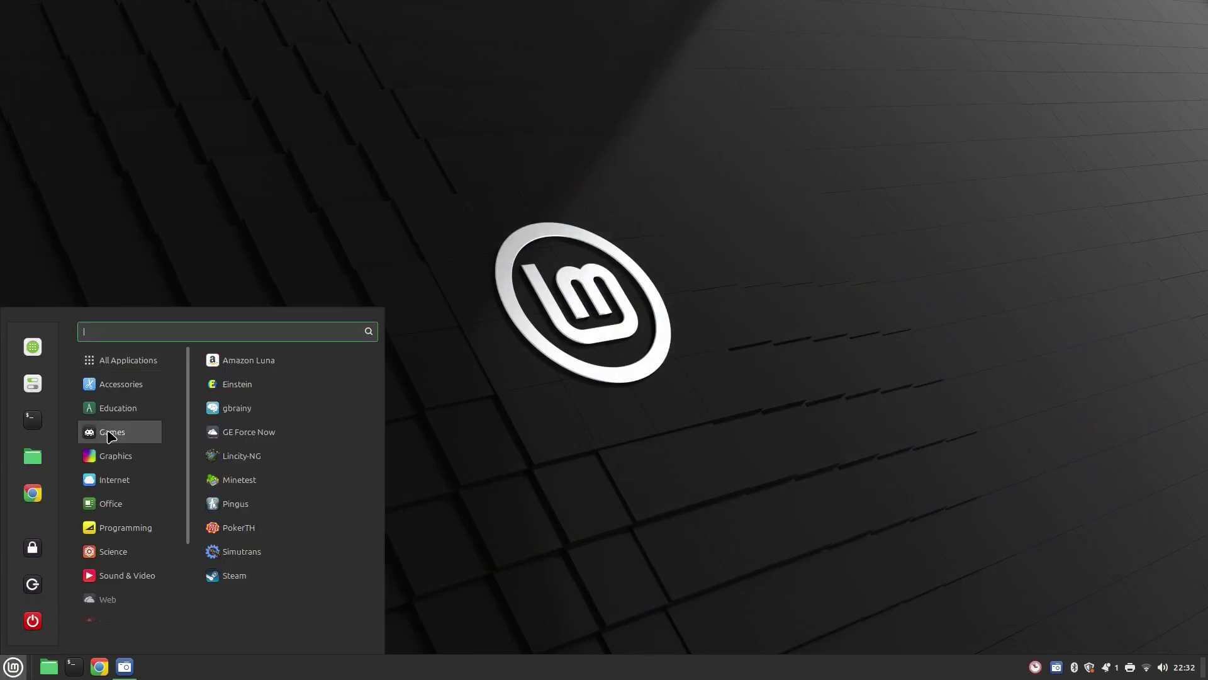
pyautogui.click(233, 483)
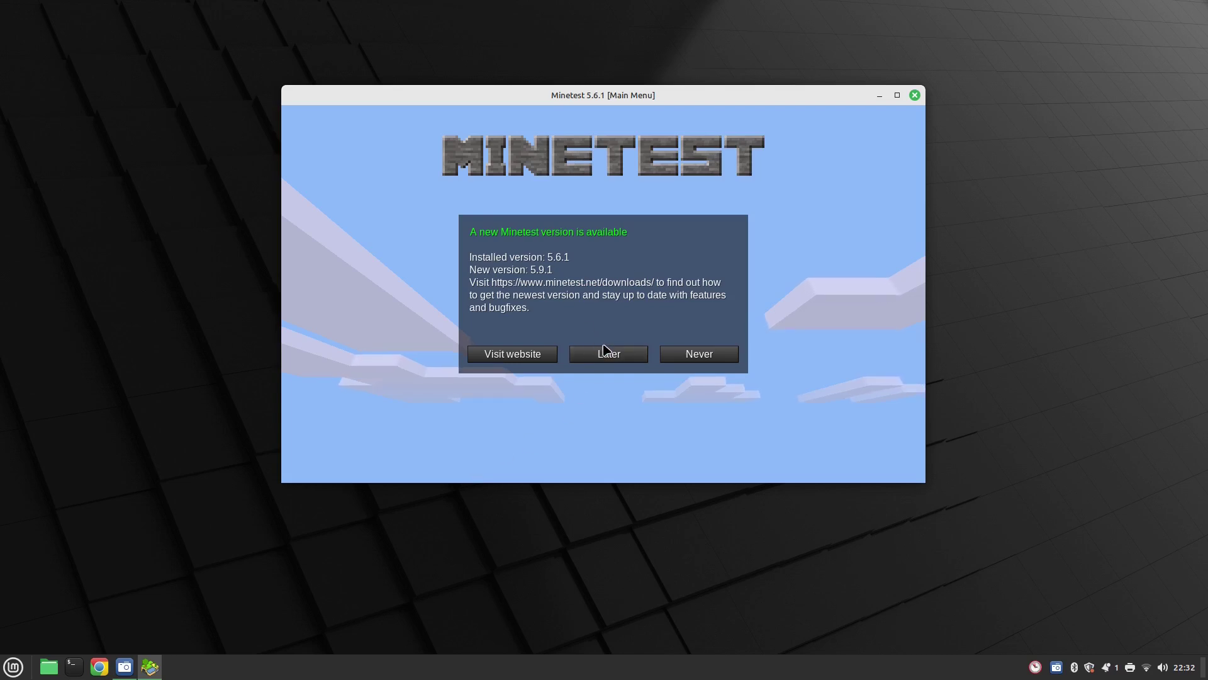
# - Dismiss the update notice and create a world named 'garyworld' with seed 'a'
pyautogui.click(606, 354)
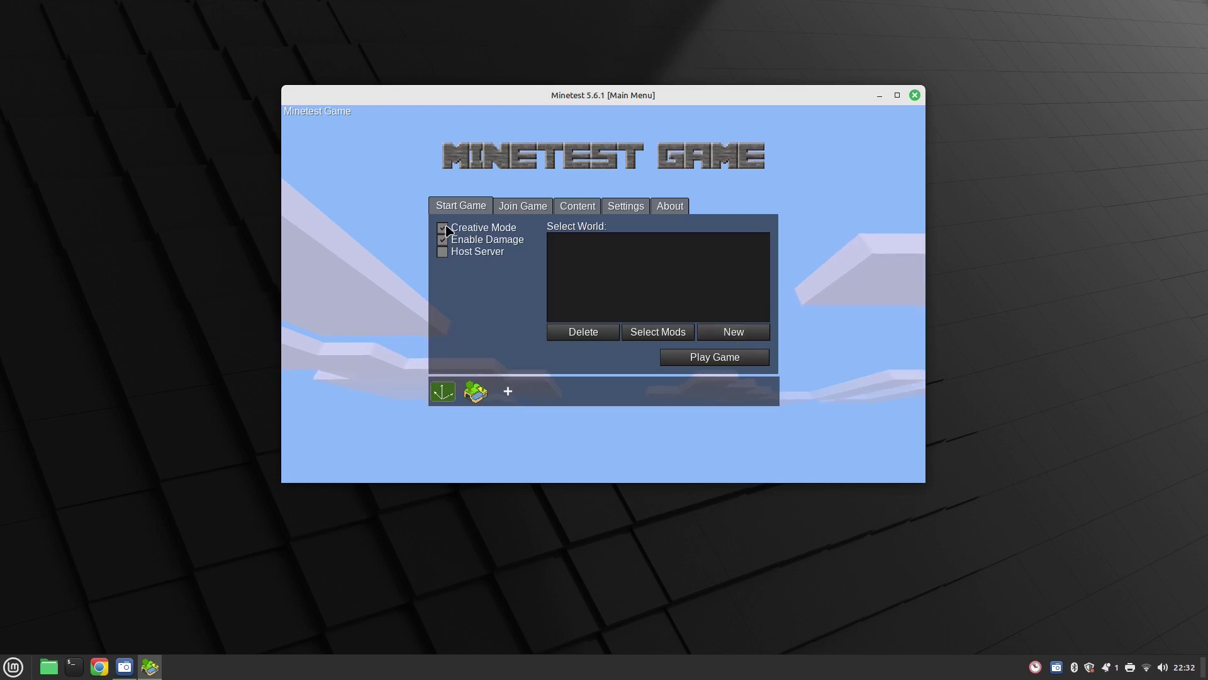
pyautogui.click(725, 325)
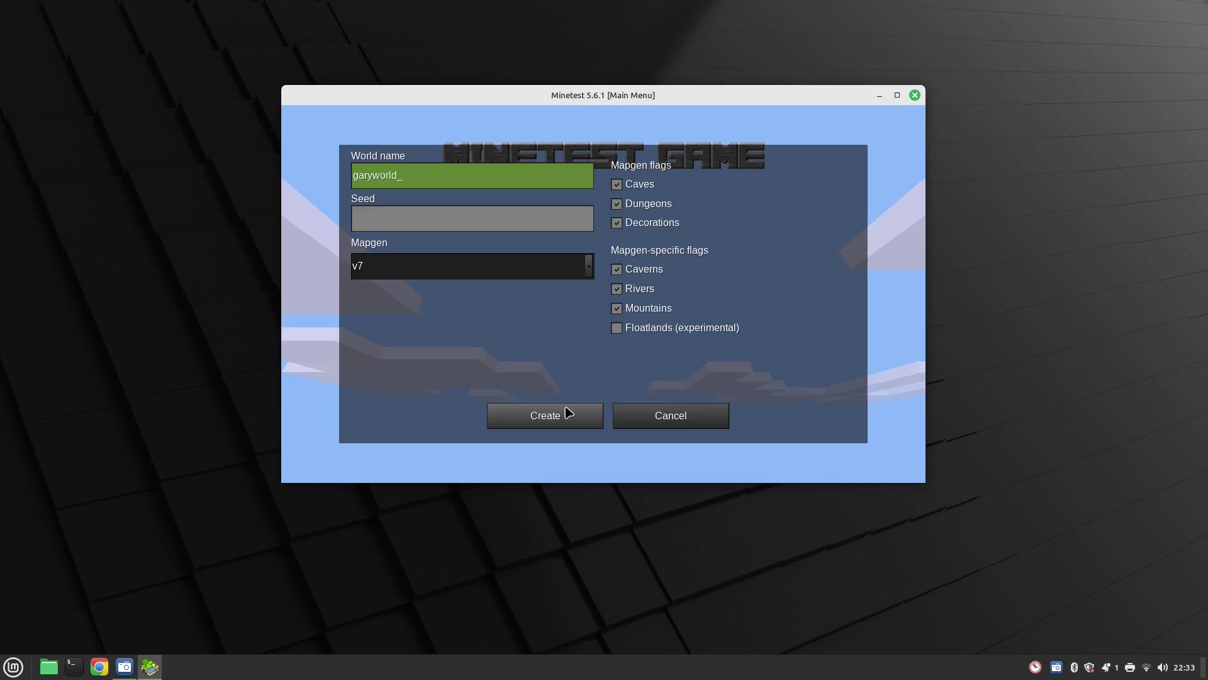
pyautogui.click(472, 216)
pyautogui.write('a')
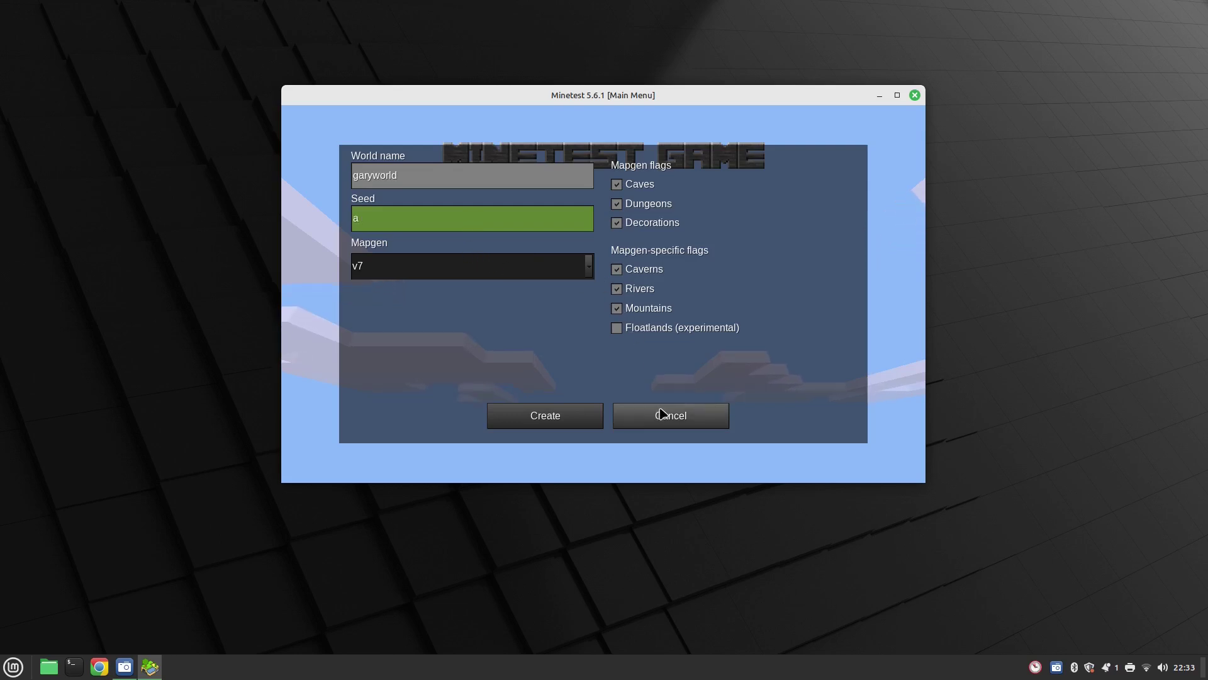
pyautogui.click(528, 413)
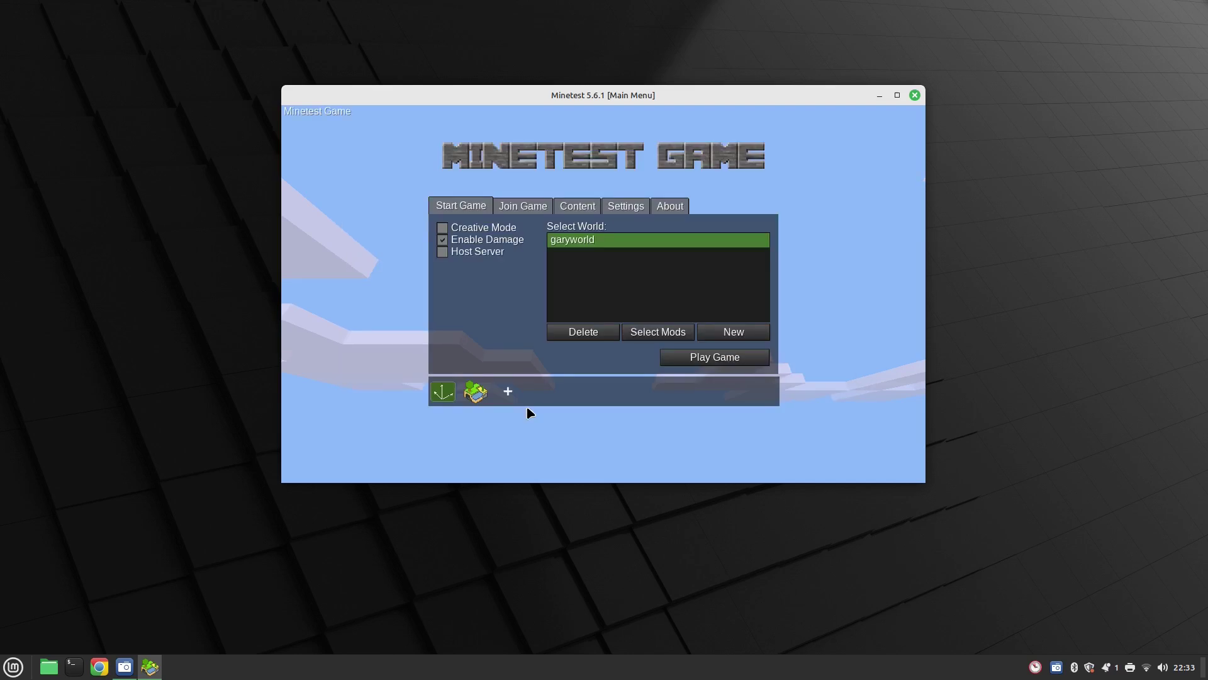
# - Enter garyworld and dig at the sand blocks while walking toward them
pyautogui.click(708, 360)
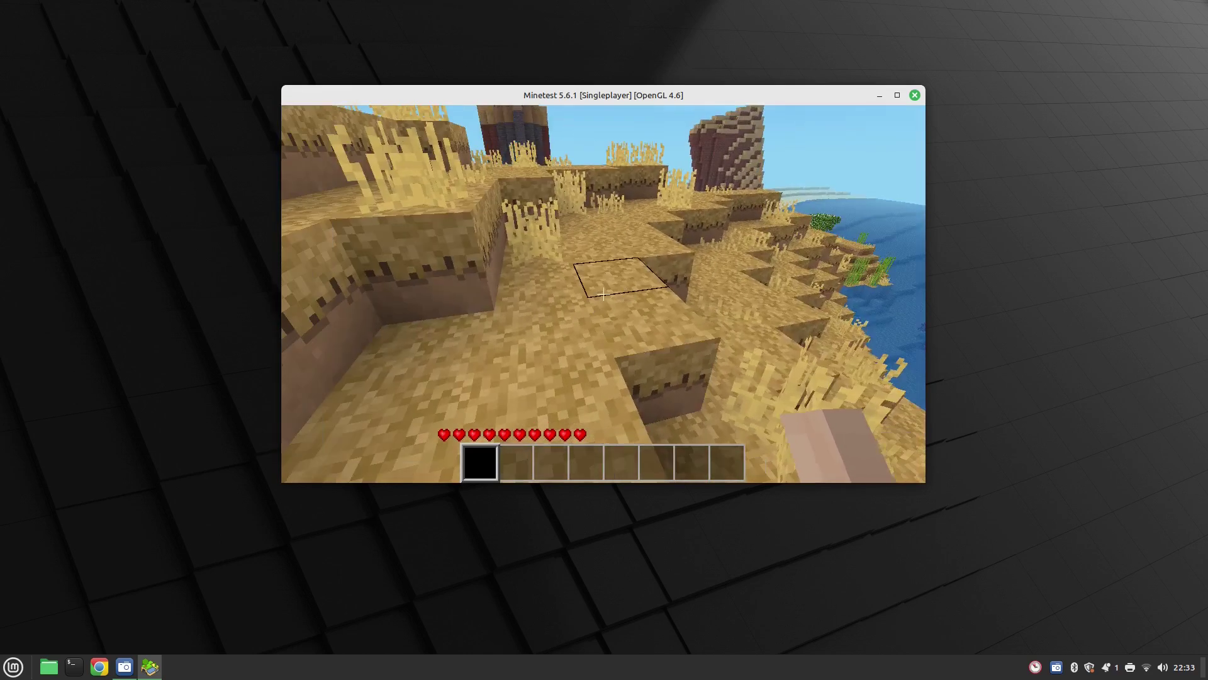
pyautogui.click(604, 295)
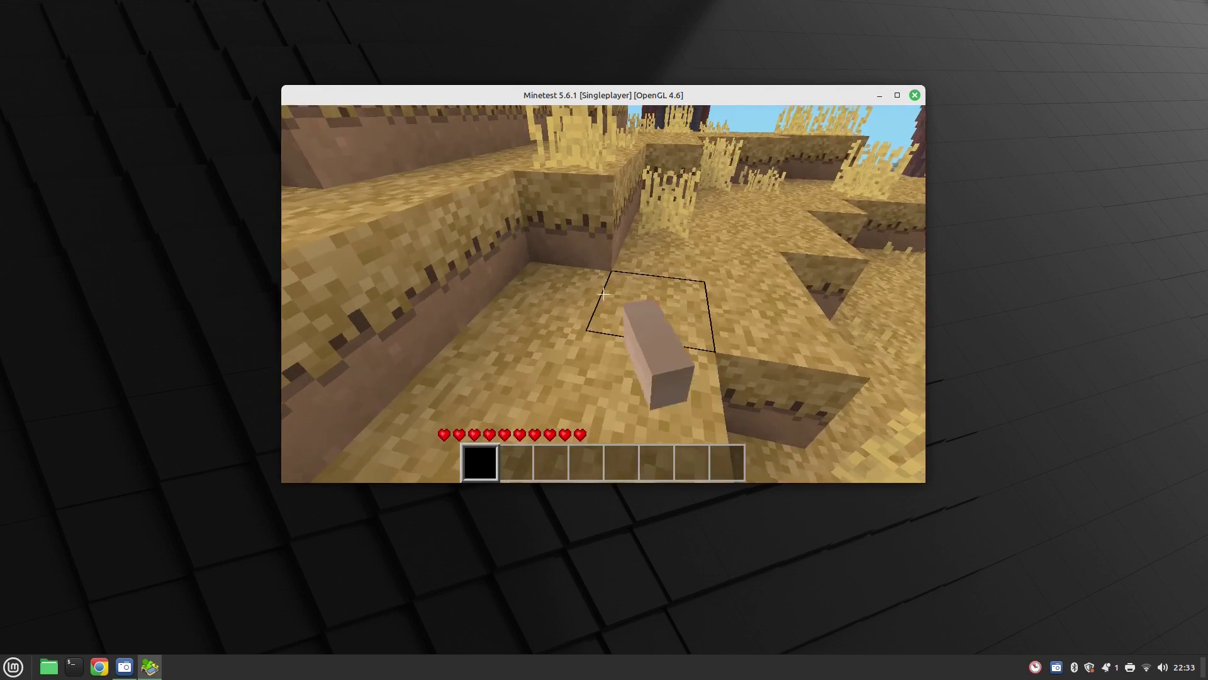
pyautogui.click(603, 295)
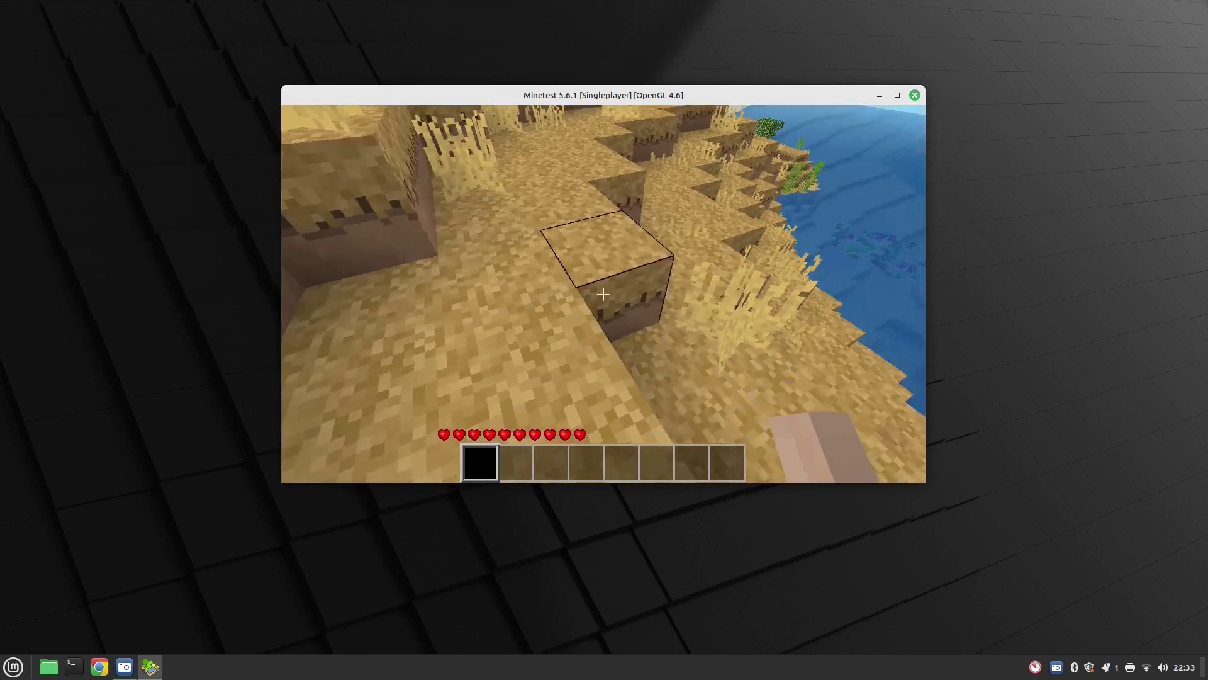
pyautogui.press('w')
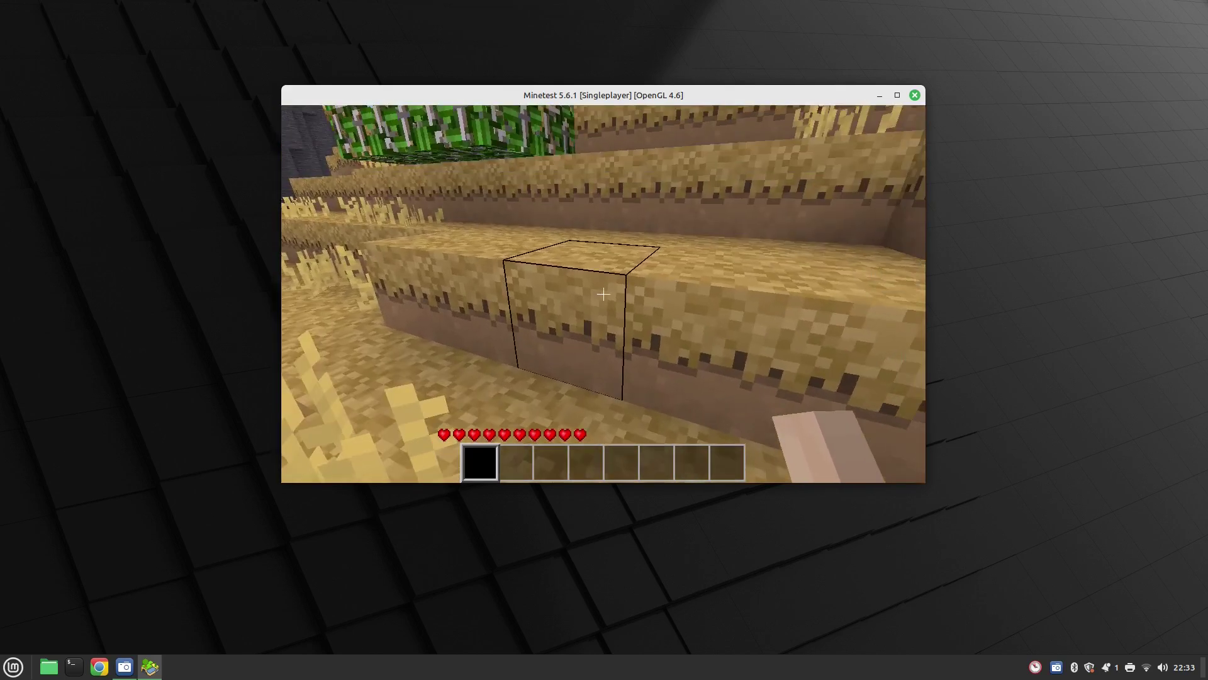
pyautogui.click(603, 295)
pyautogui.click(603, 295)
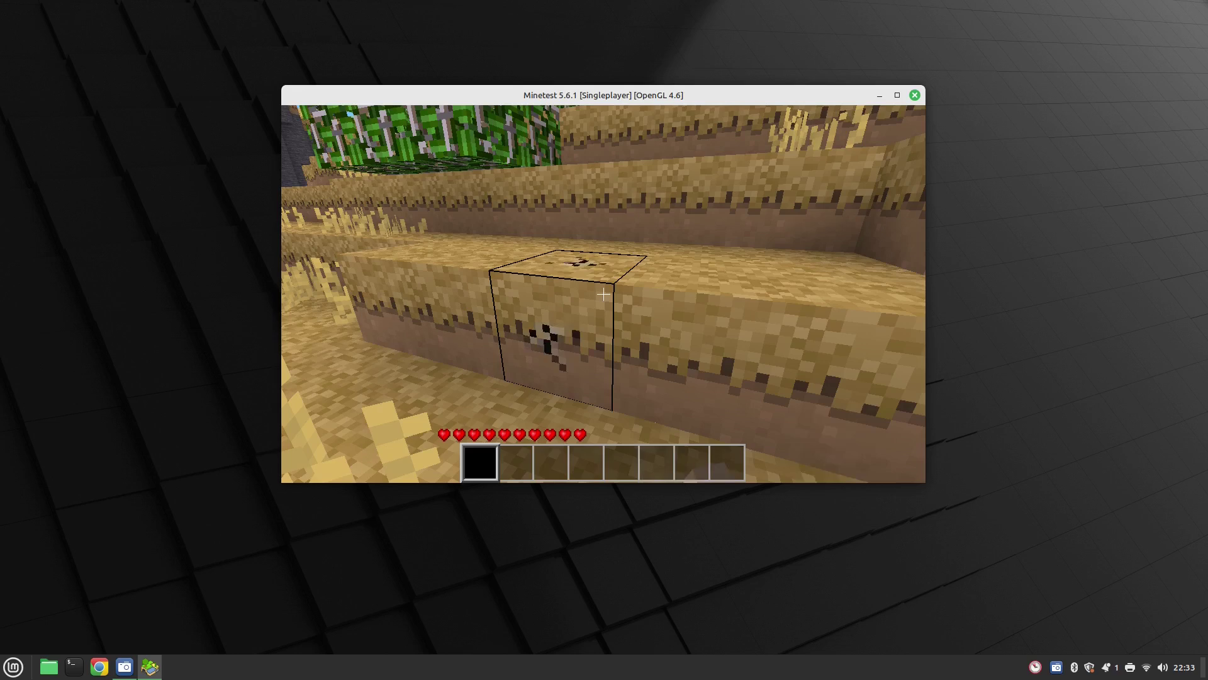
pyautogui.click(604, 295)
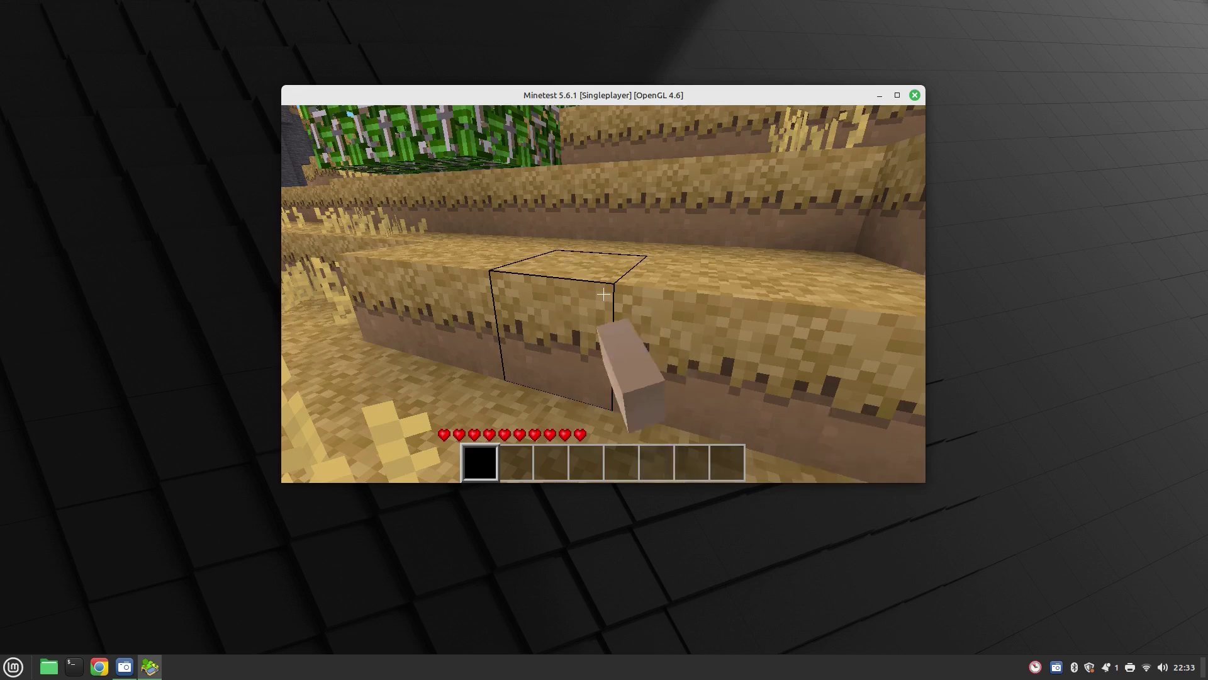
pyautogui.click(603, 296)
pyautogui.press('w')
pyautogui.click(604, 295)
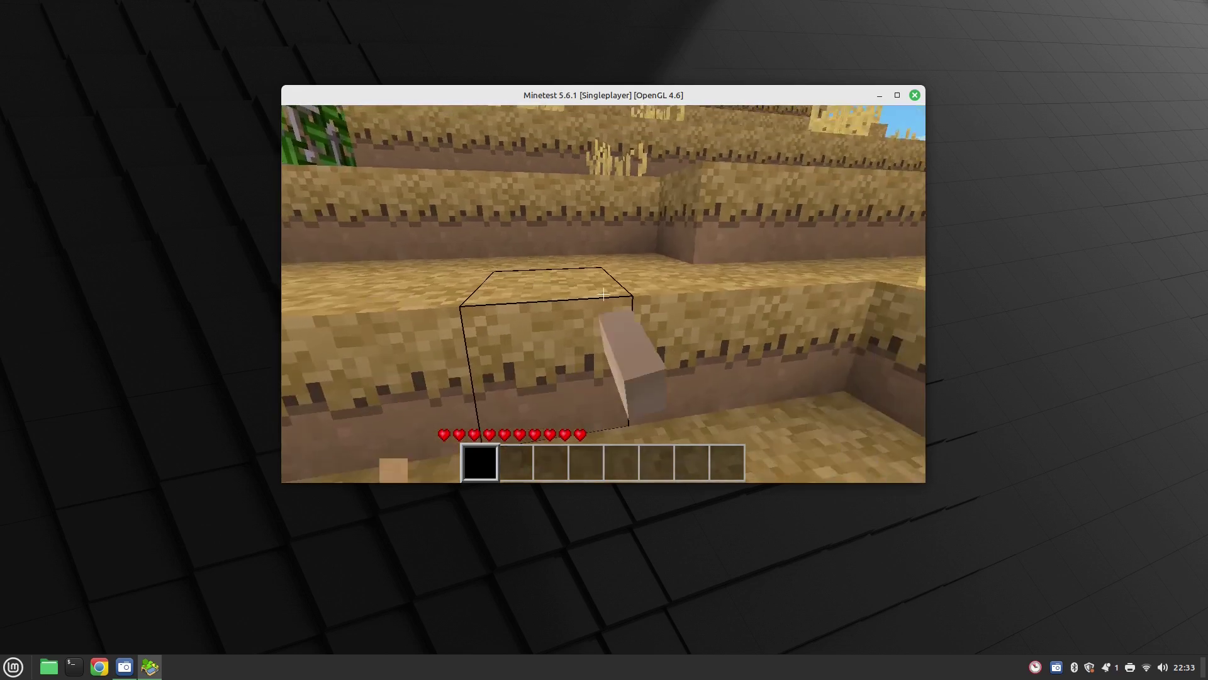
pyautogui.click(603, 294)
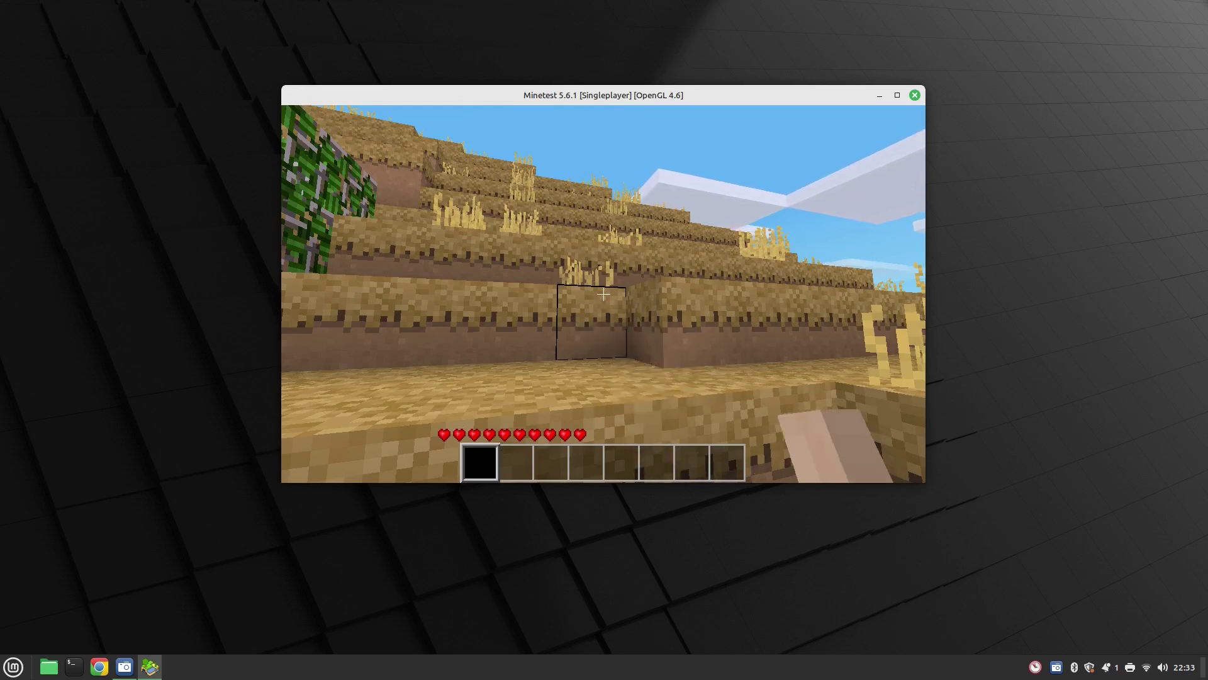
# - Maximize the paused game window, resume, and walk down the hillside to the water
pyautogui.press('Escape')
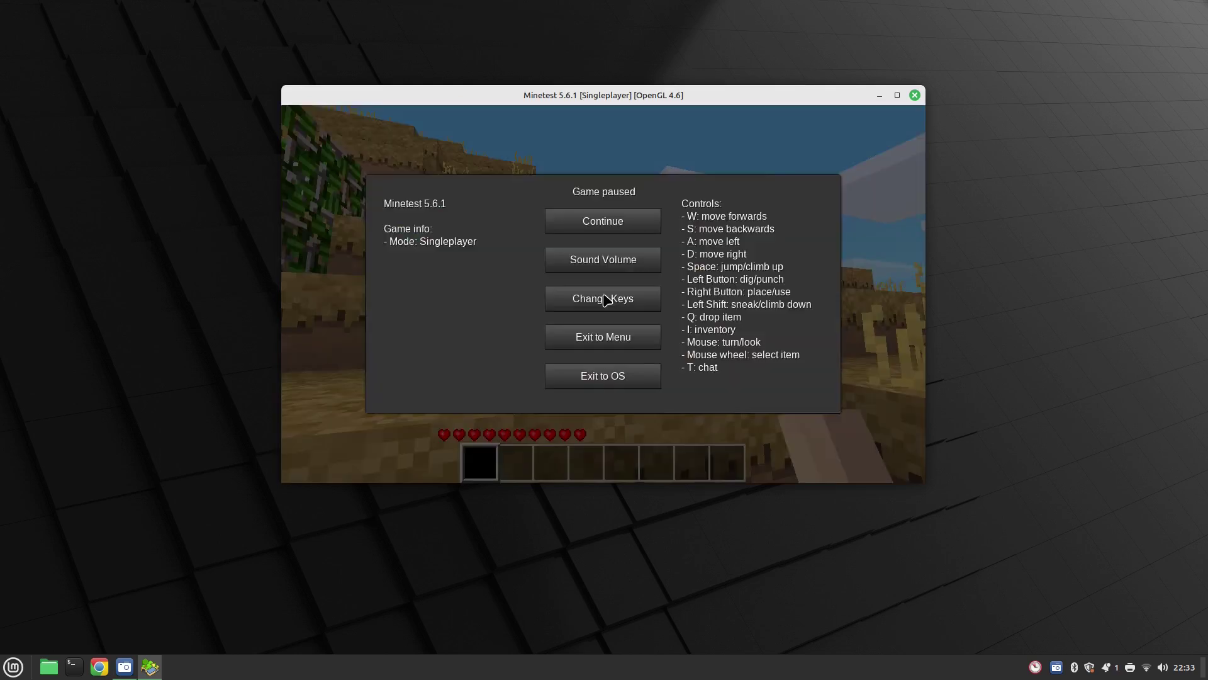
pyautogui.click(897, 96)
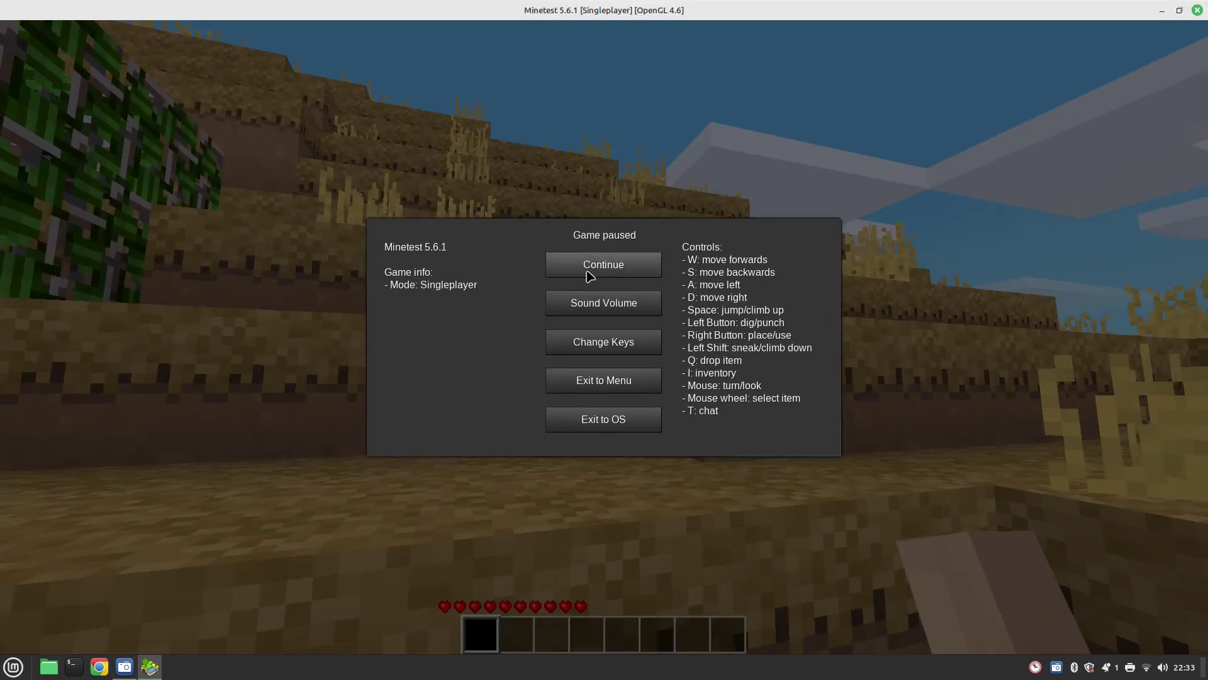
pyautogui.click(589, 274)
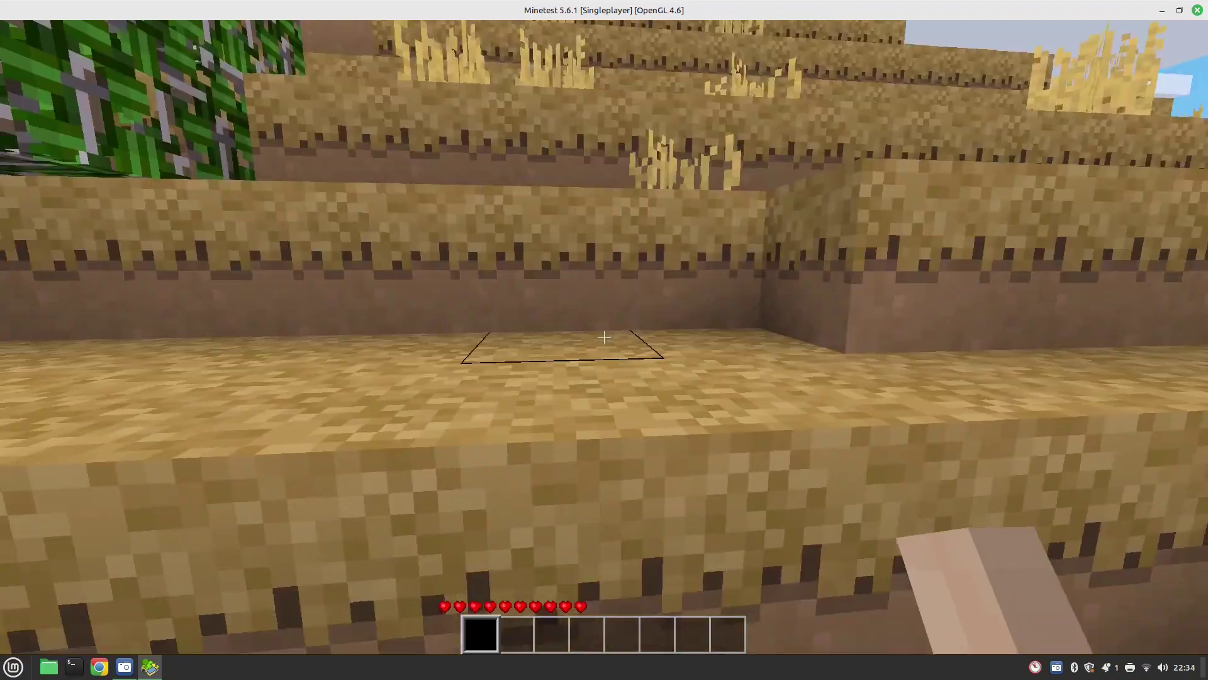
pyautogui.press('Escape')
pyautogui.press('Escape')
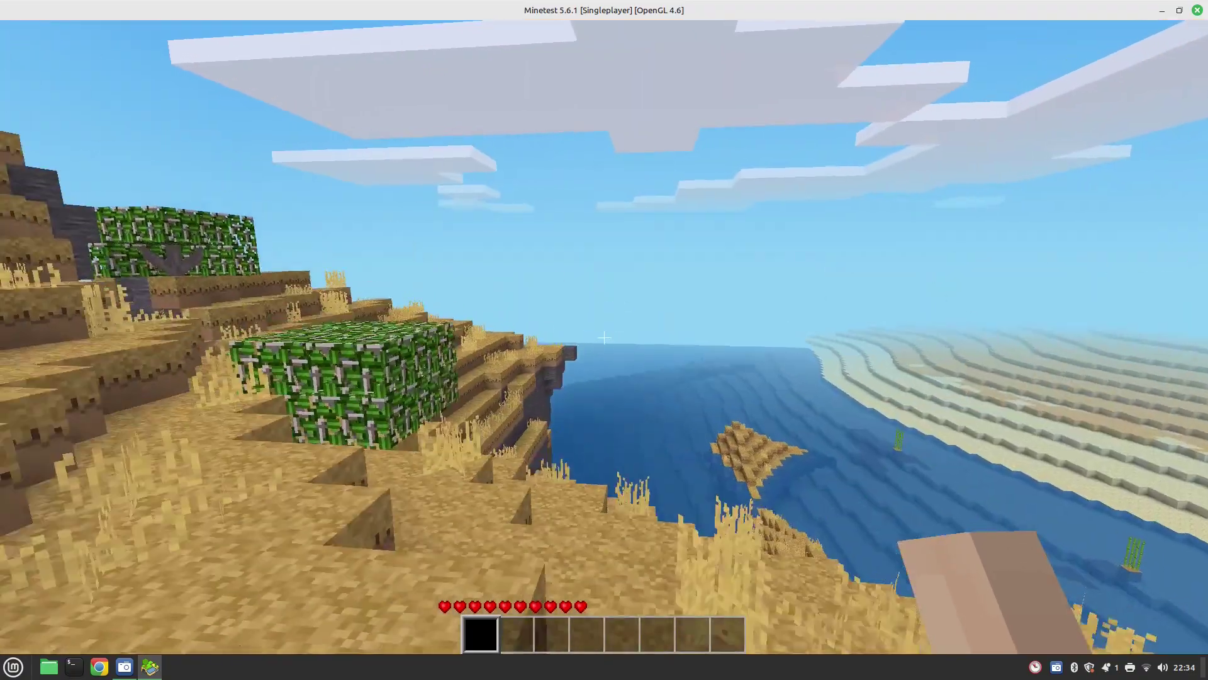
pyautogui.press('Escape')
pyautogui.press('Escape')
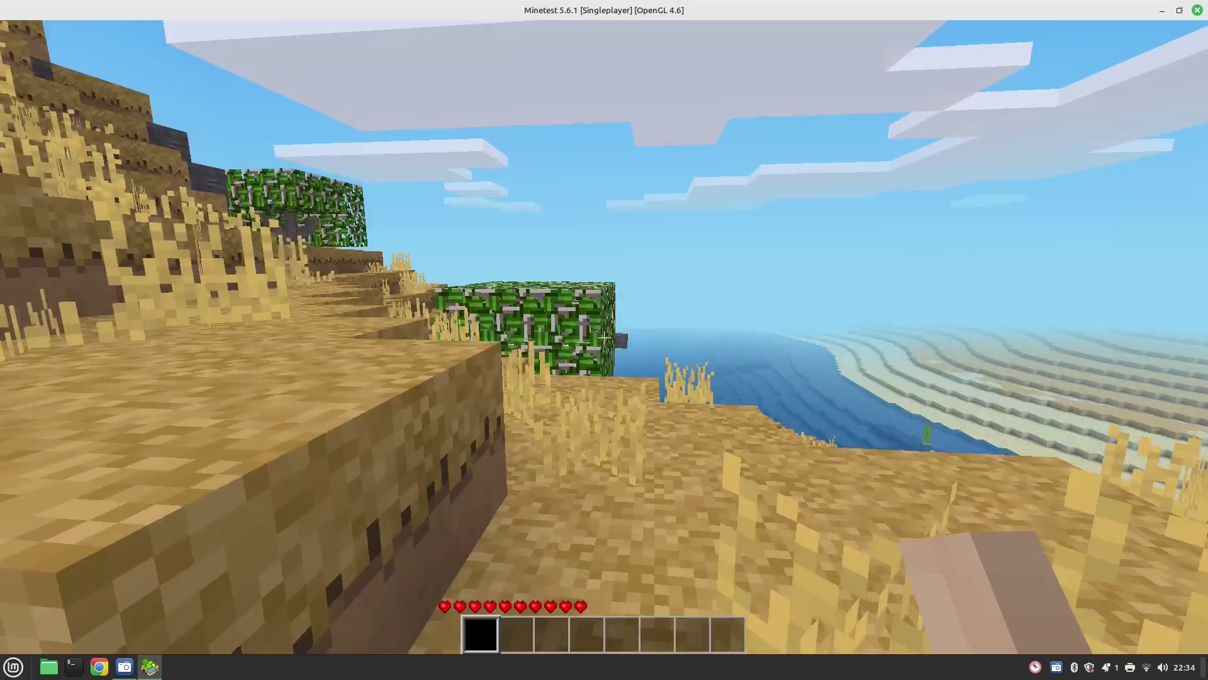
pyautogui.press('w')
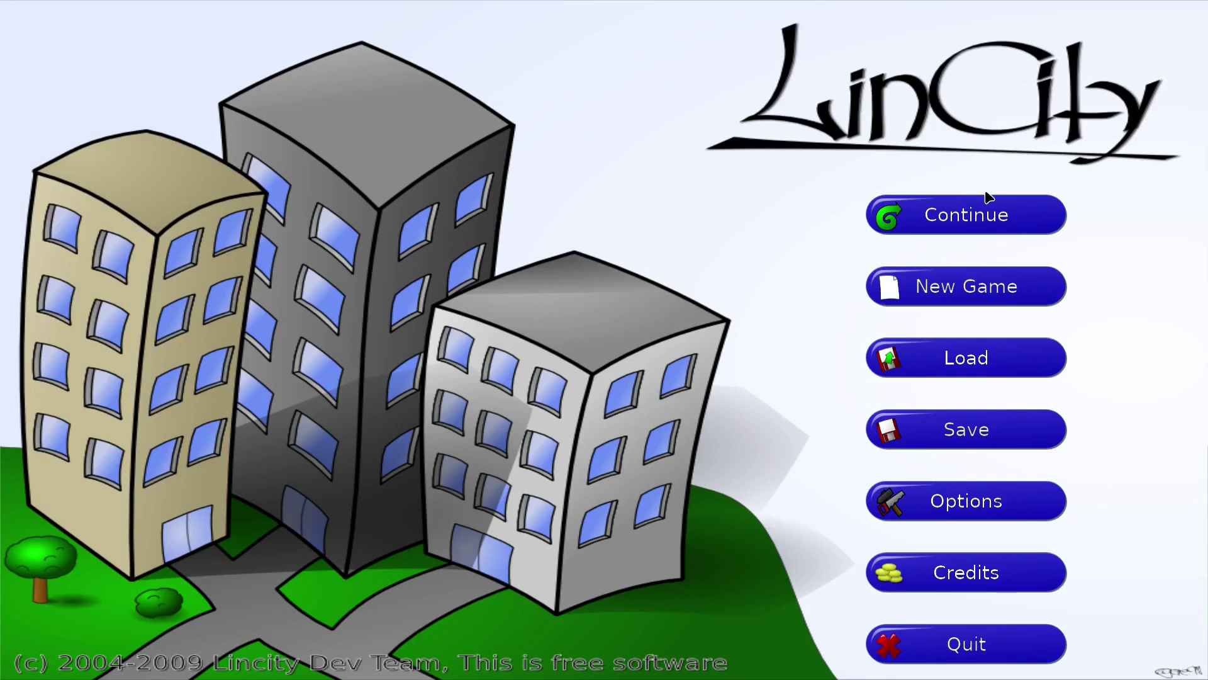
# - Begin setting up a new LinCity-NG game from the main menu
pyautogui.click(978, 304)
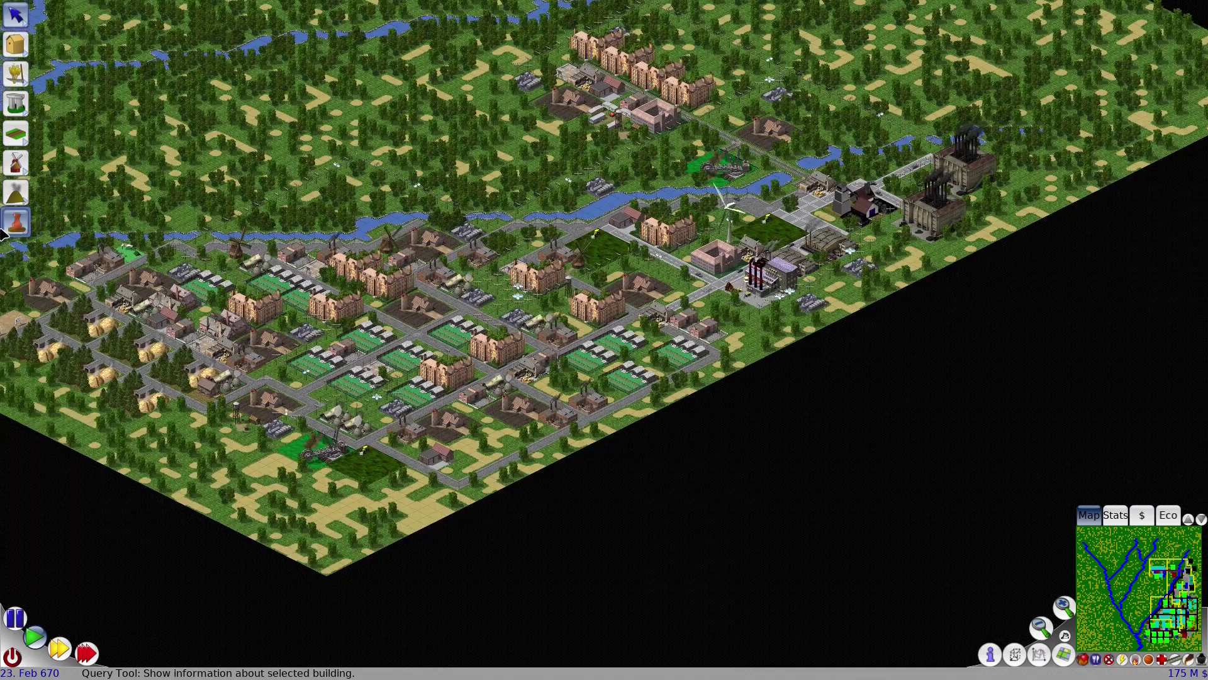
# - Browse industry and public service buildings, then query a power line and an empty plot
pyautogui.click(15, 221)
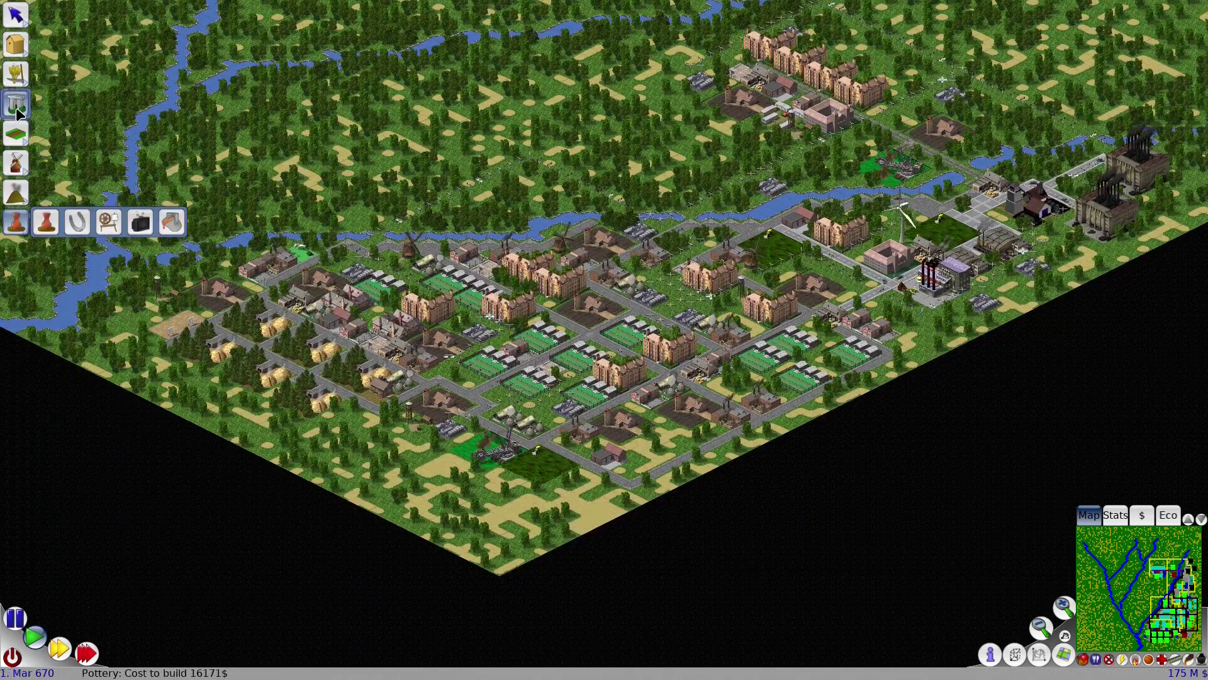
pyautogui.click(16, 106)
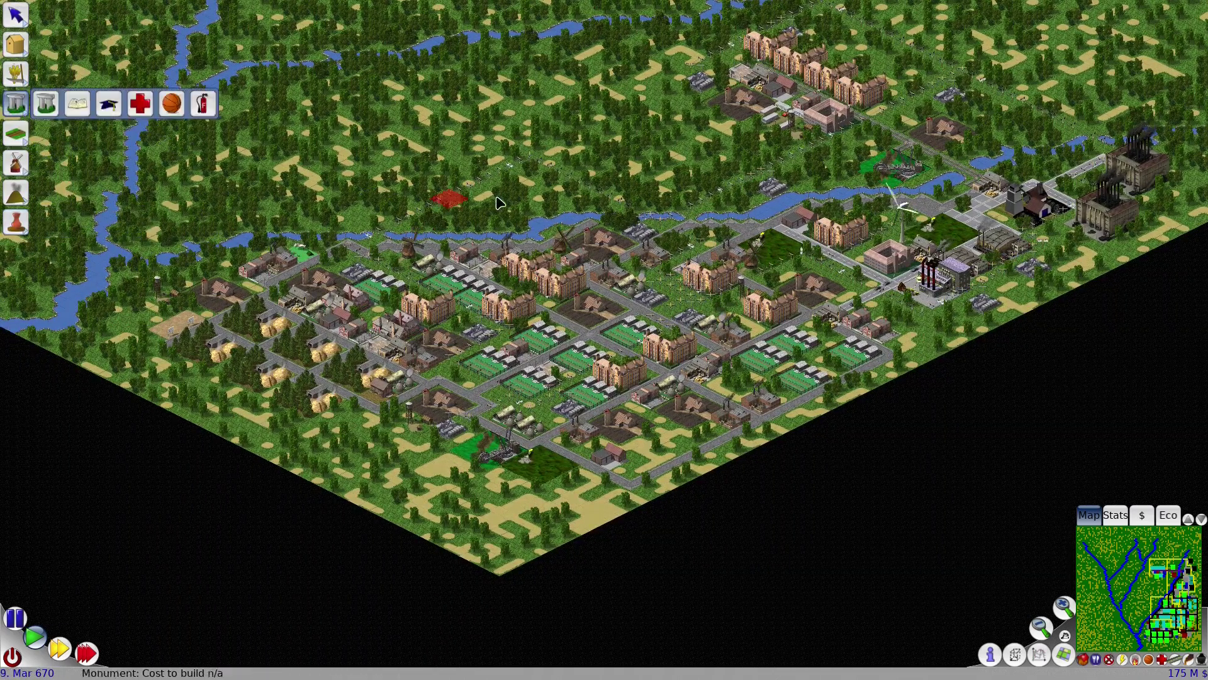
pyautogui.click(660, 283)
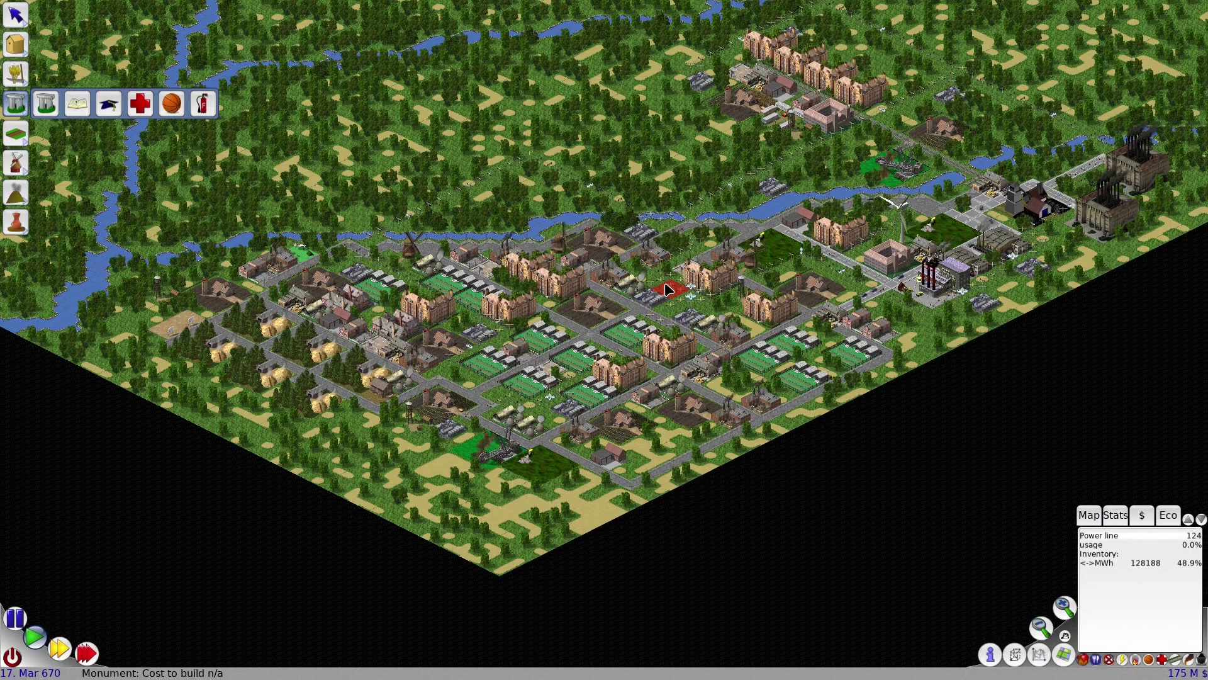
pyautogui.click(674, 316)
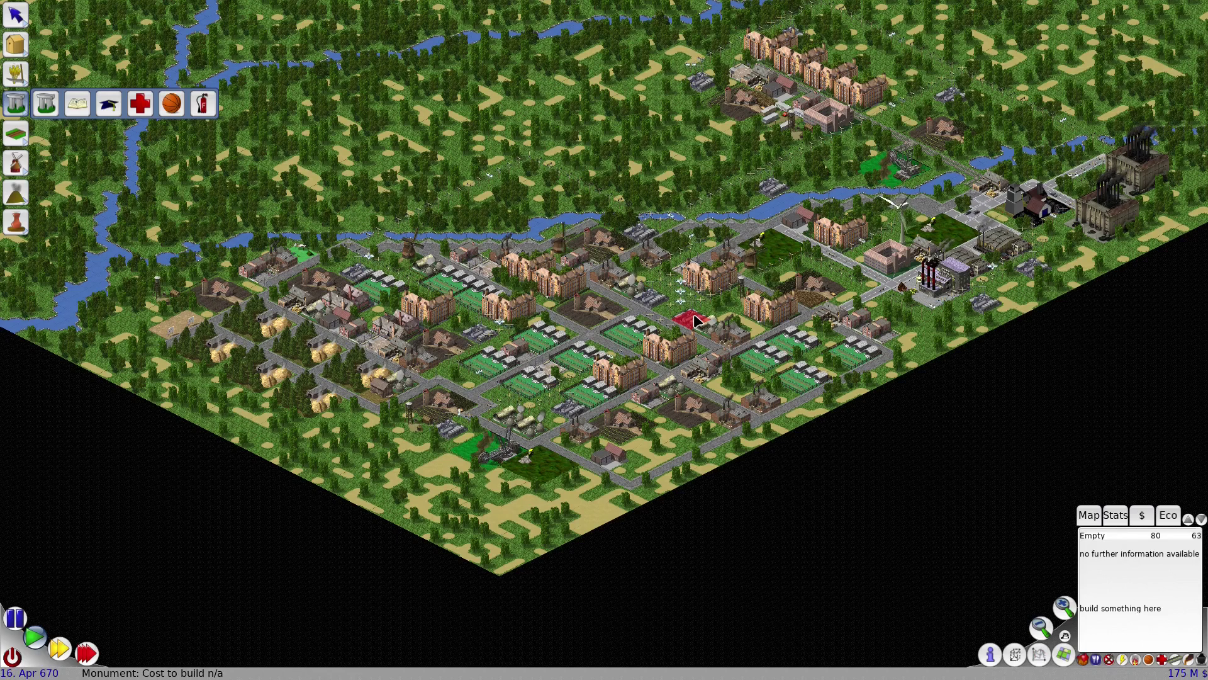
pyautogui.middleClick(444, 340)
pyautogui.click(16, 44)
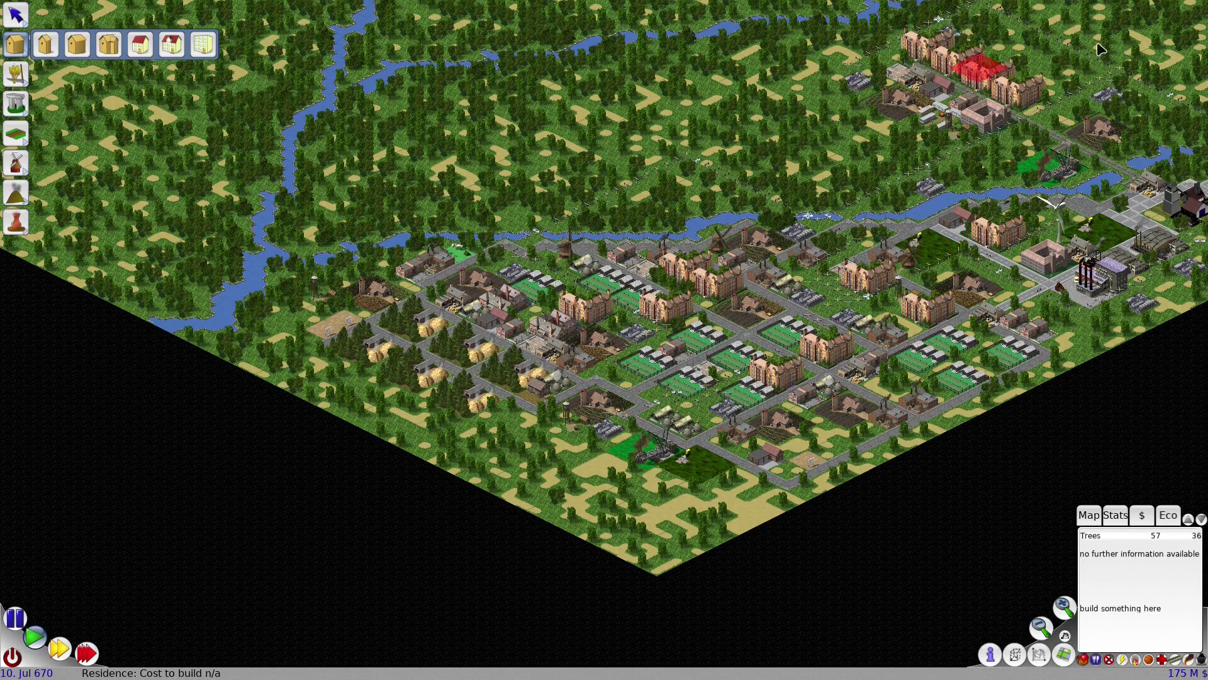
# - Bulldoze forest north of the river, declining the costly river-clearing prompts
pyautogui.click(16, 162)
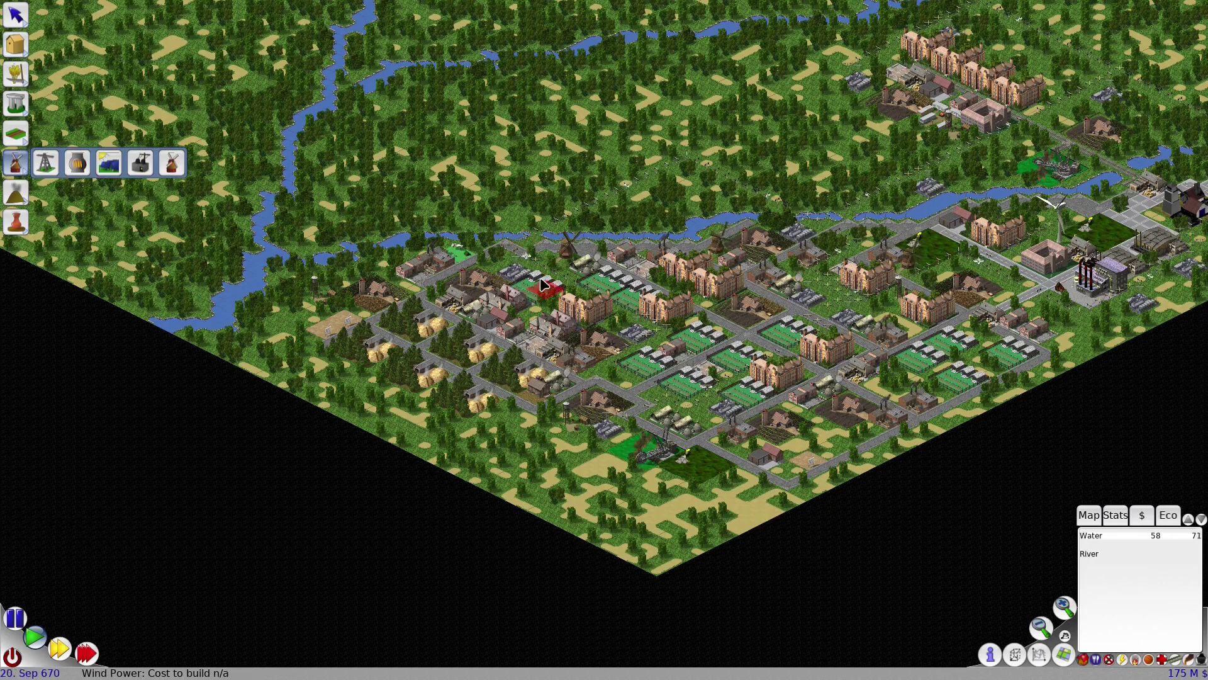
pyautogui.click(16, 14)
pyautogui.click(137, 14)
pyautogui.click(676, 222)
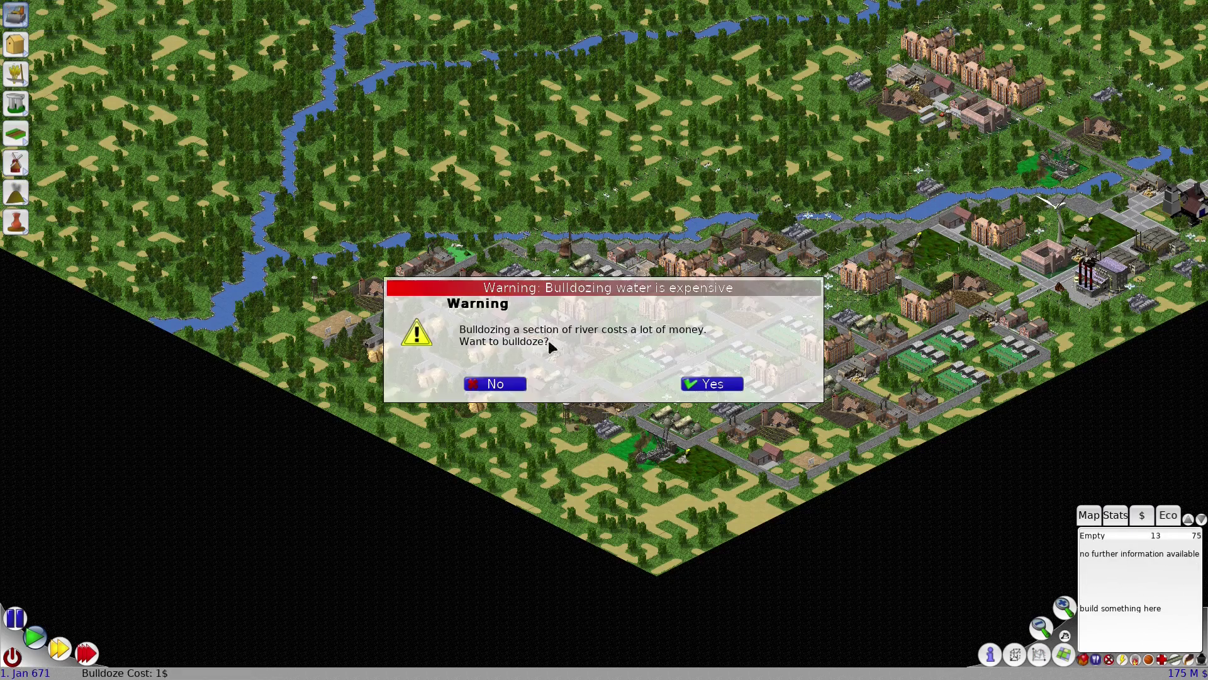
pyautogui.press('Escape')
pyautogui.click(643, 213)
pyautogui.press('Escape')
pyautogui.moveTo(643, 214); pyautogui.dragTo(661, 200)
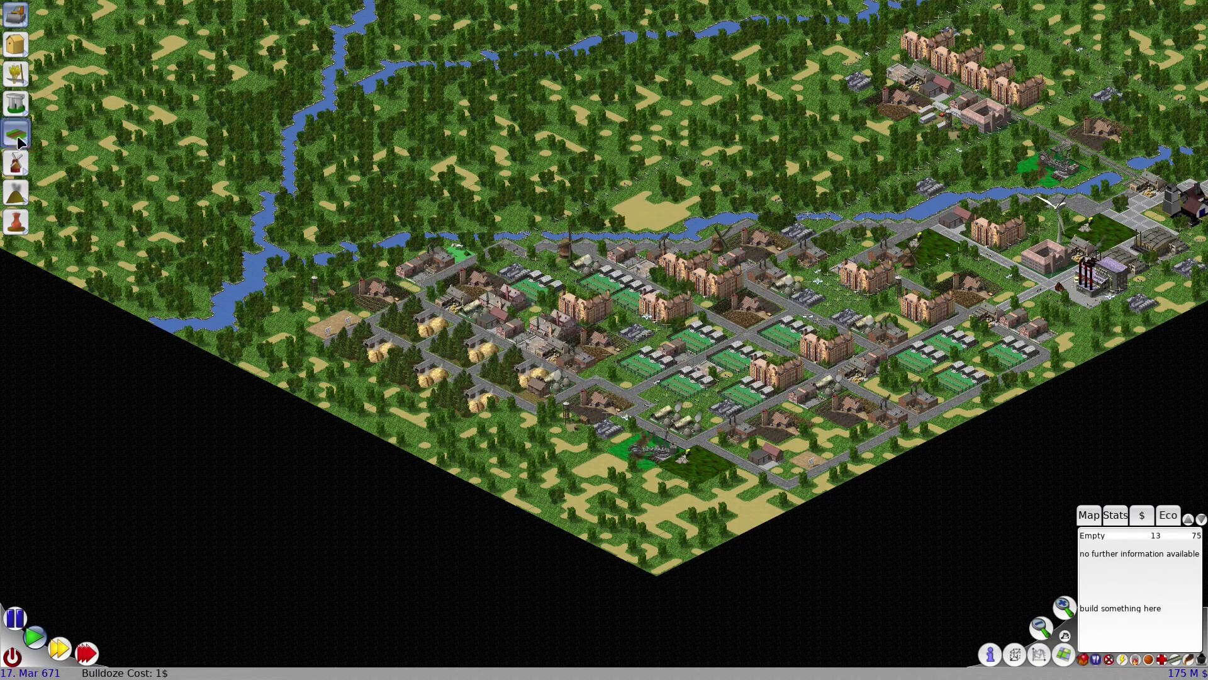
# - Place a residence on the cleared land, then launch gbrainy
pyautogui.click(19, 45)
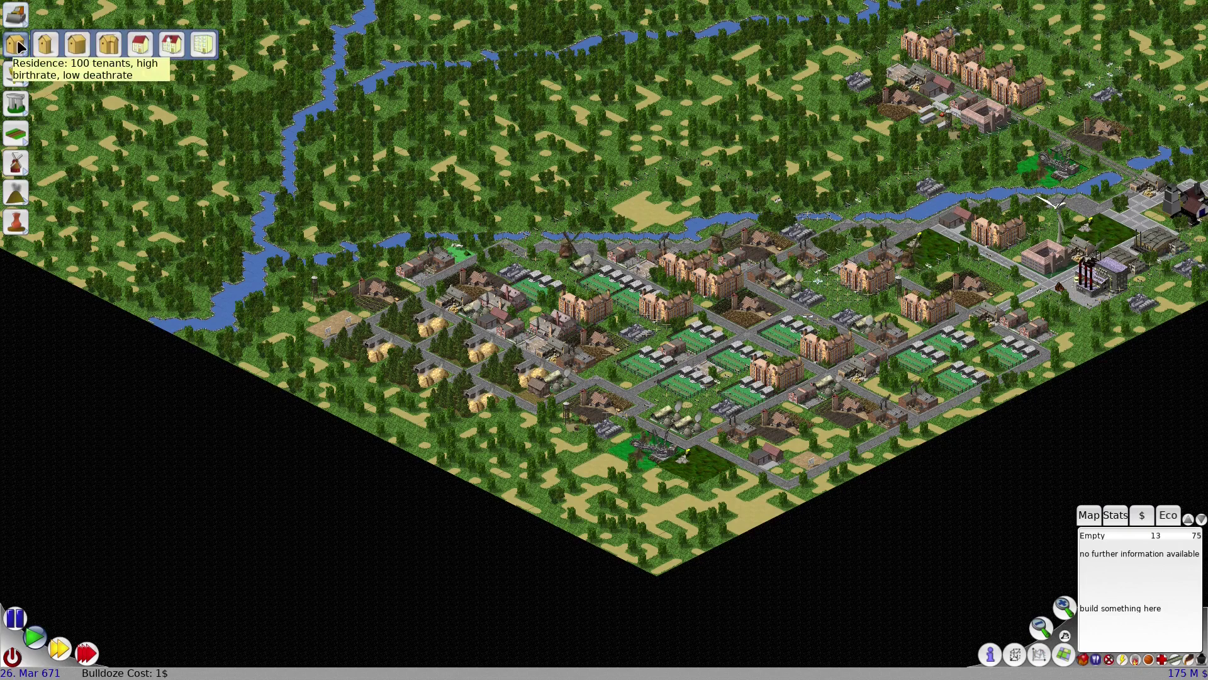
pyautogui.click(172, 45)
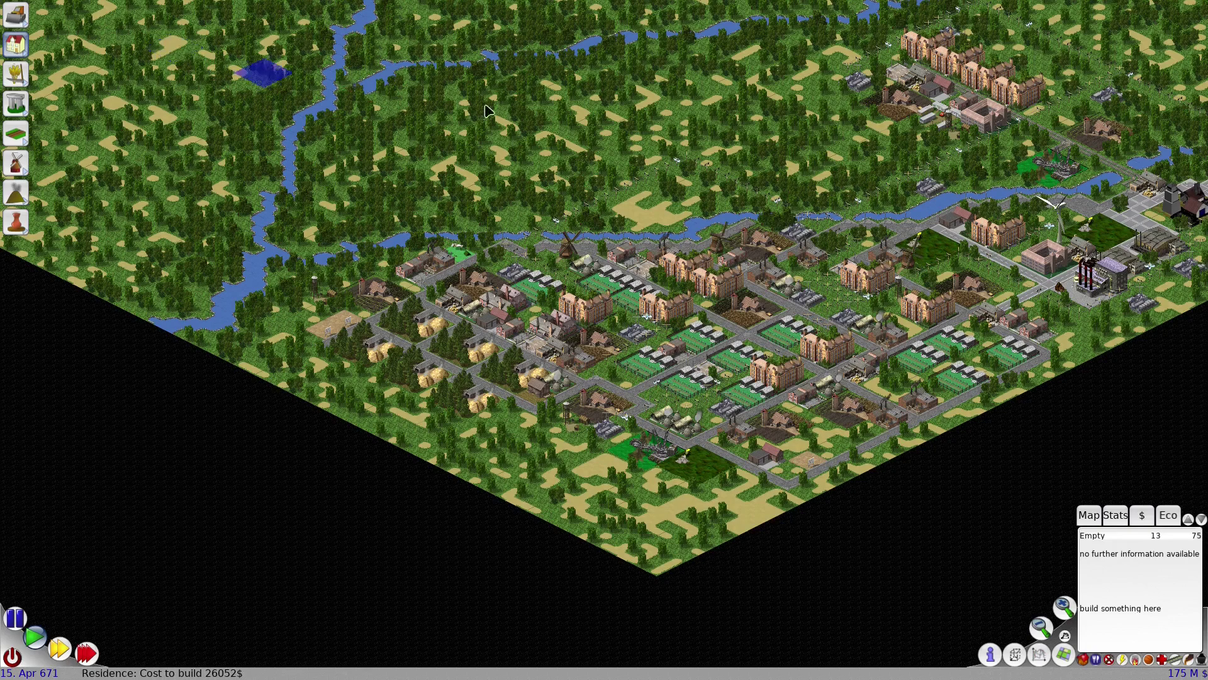
pyautogui.click(647, 216)
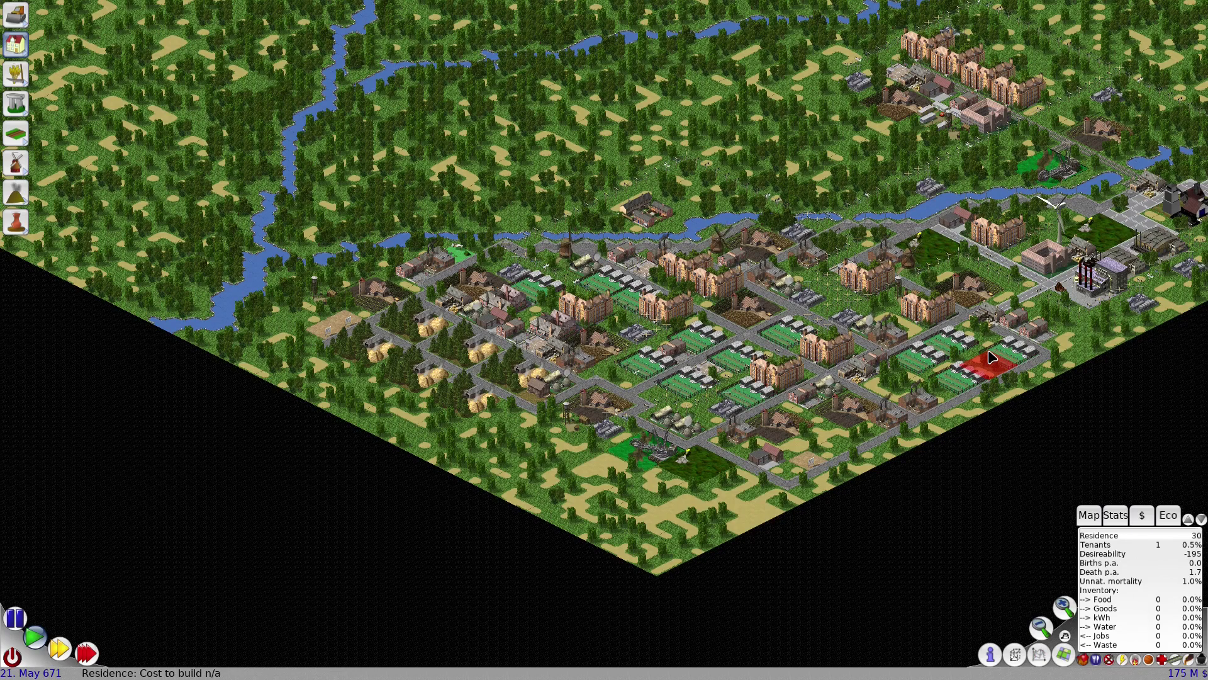
pyautogui.scroll(1, 978, 309)
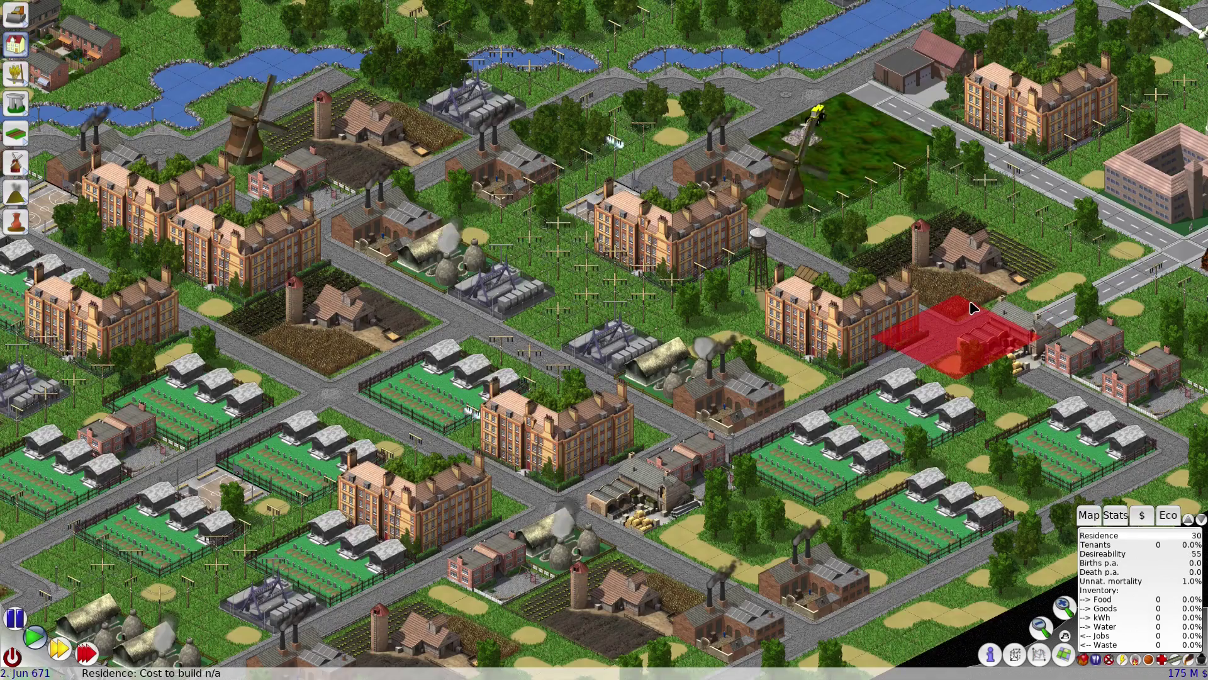
pyautogui.scroll(1, 967, 307)
pyautogui.scroll(-2, 968, 308)
pyautogui.scroll(-1, 967, 307)
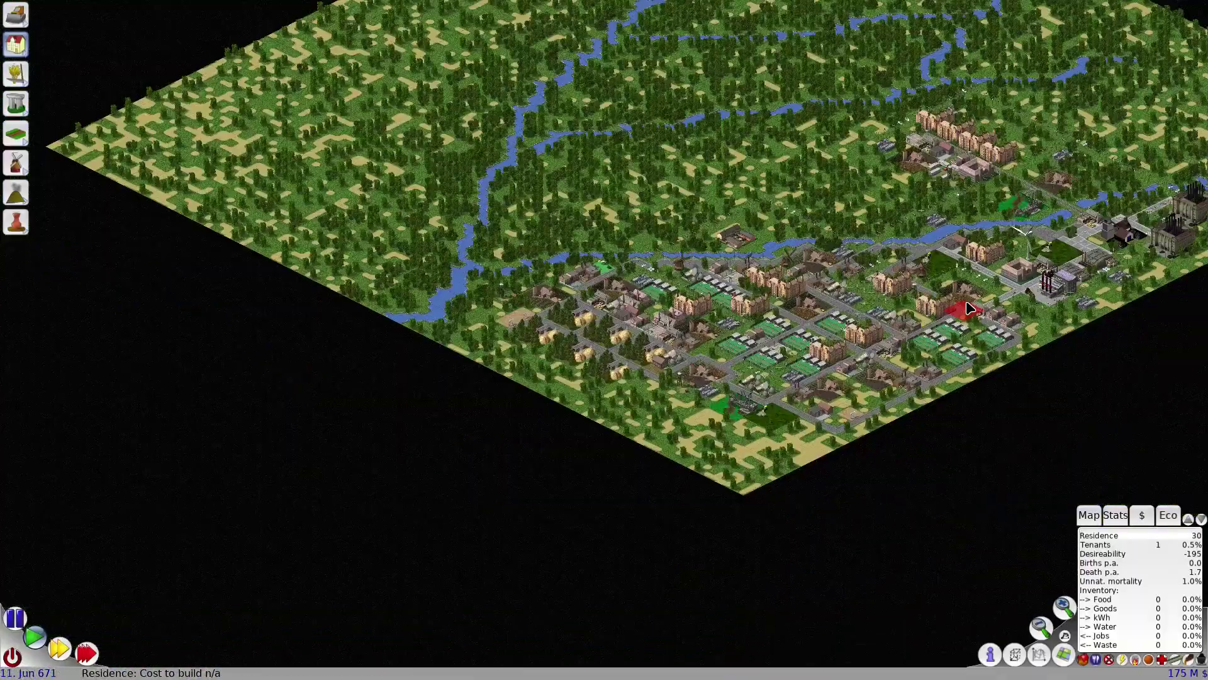
pyautogui.scroll(1, 968, 307)
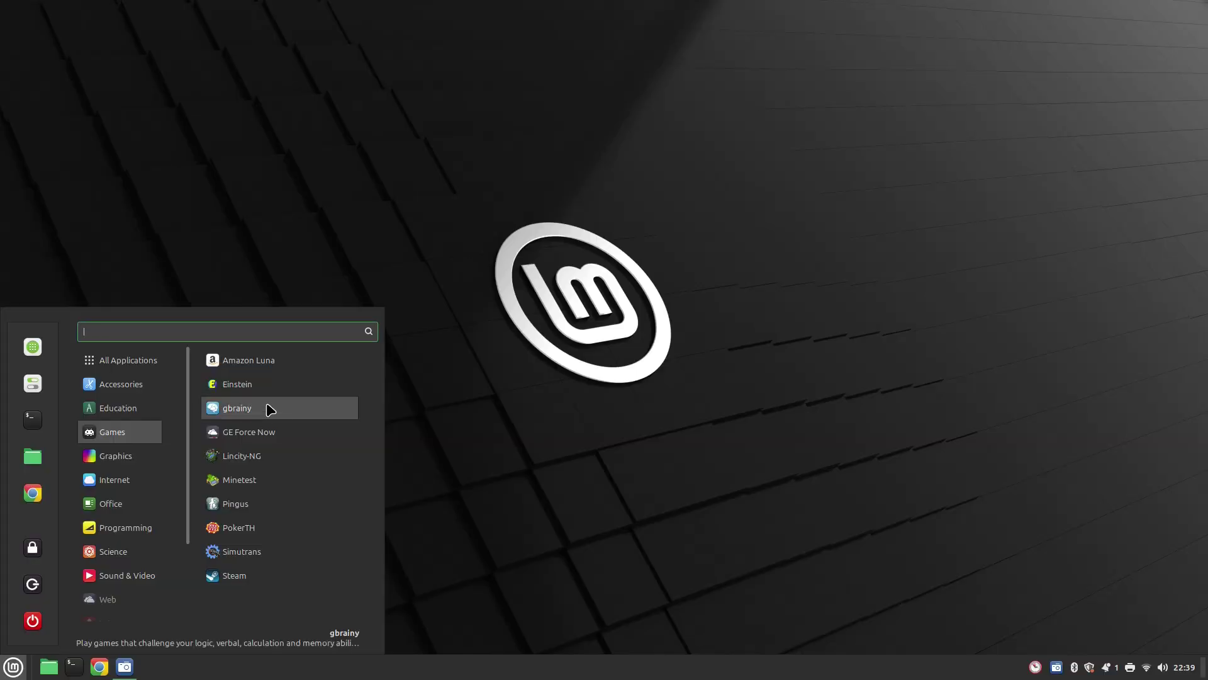
pyautogui.click(270, 408)
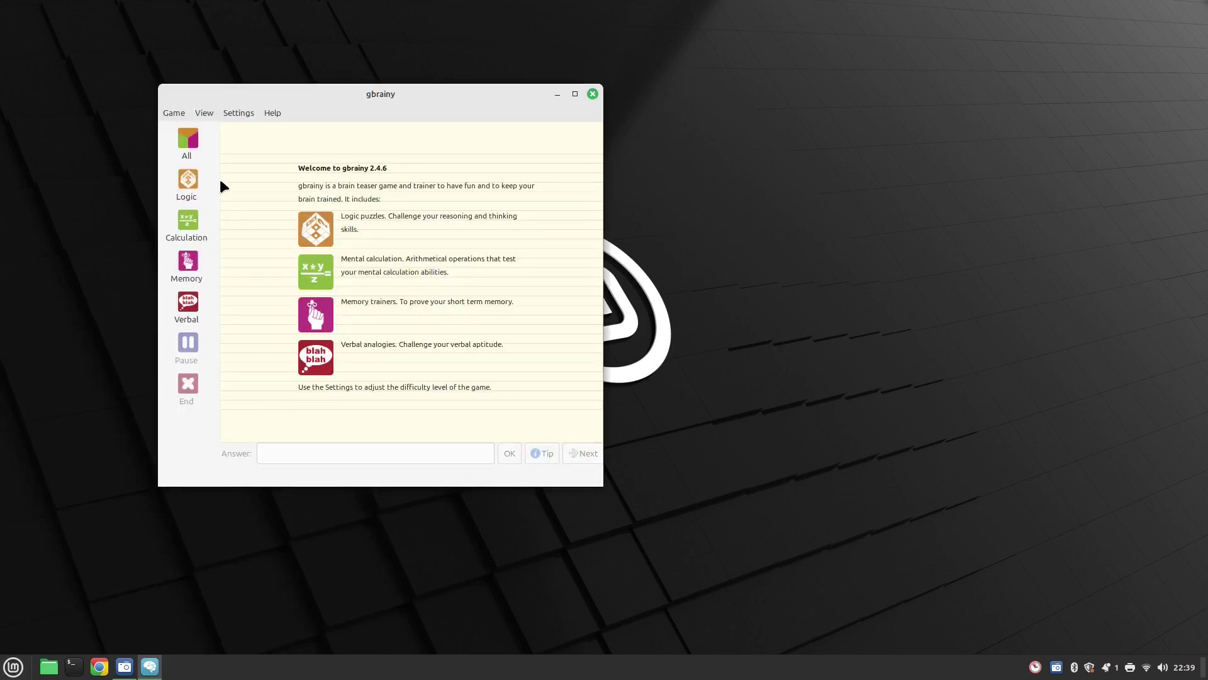
# - Start an all-puzzle-types gbrainy game and end the coloured figures puzzle (answer C)
pyautogui.click(189, 140)
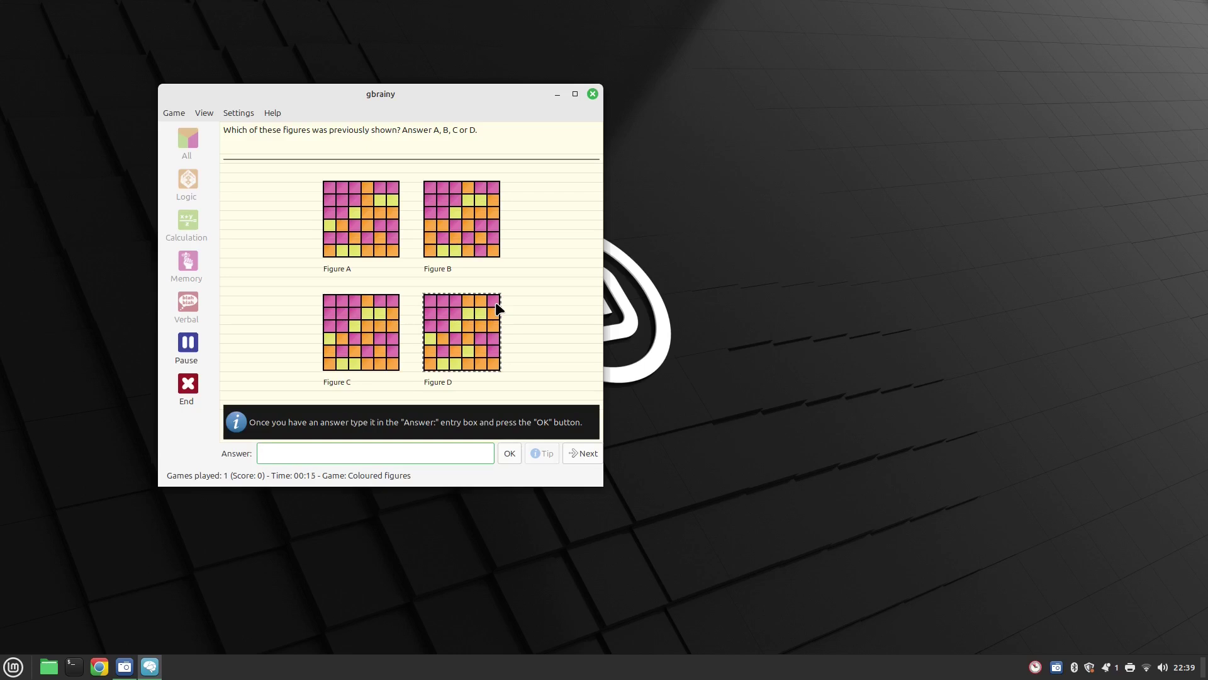
pyautogui.click(459, 221)
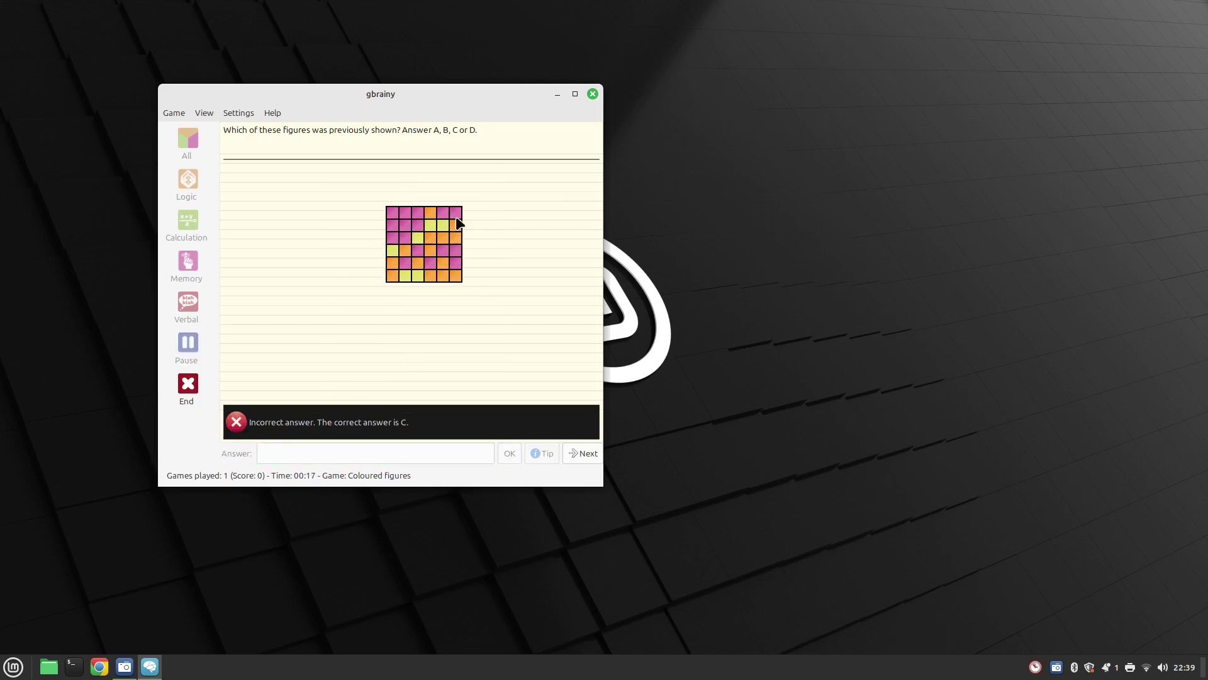
# - Show the ratio puzzle's hint, submit a wrong answer (correct: 14 and 21), and continue
pyautogui.click(581, 453)
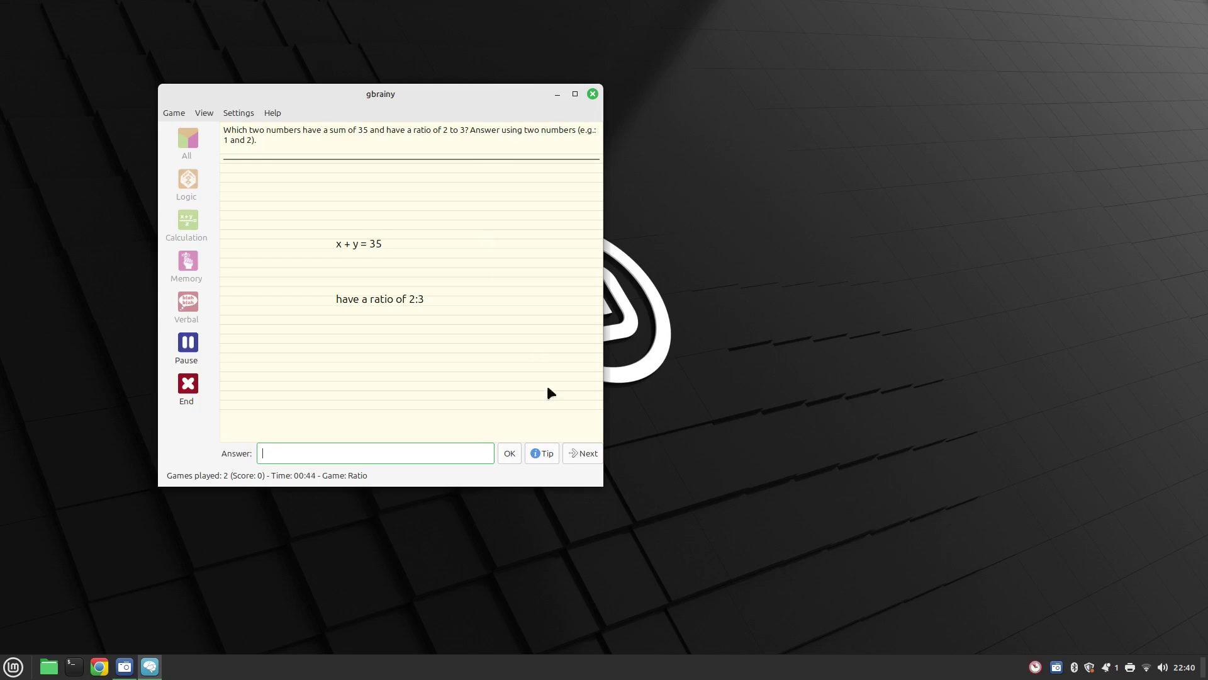
pyautogui.click(542, 453)
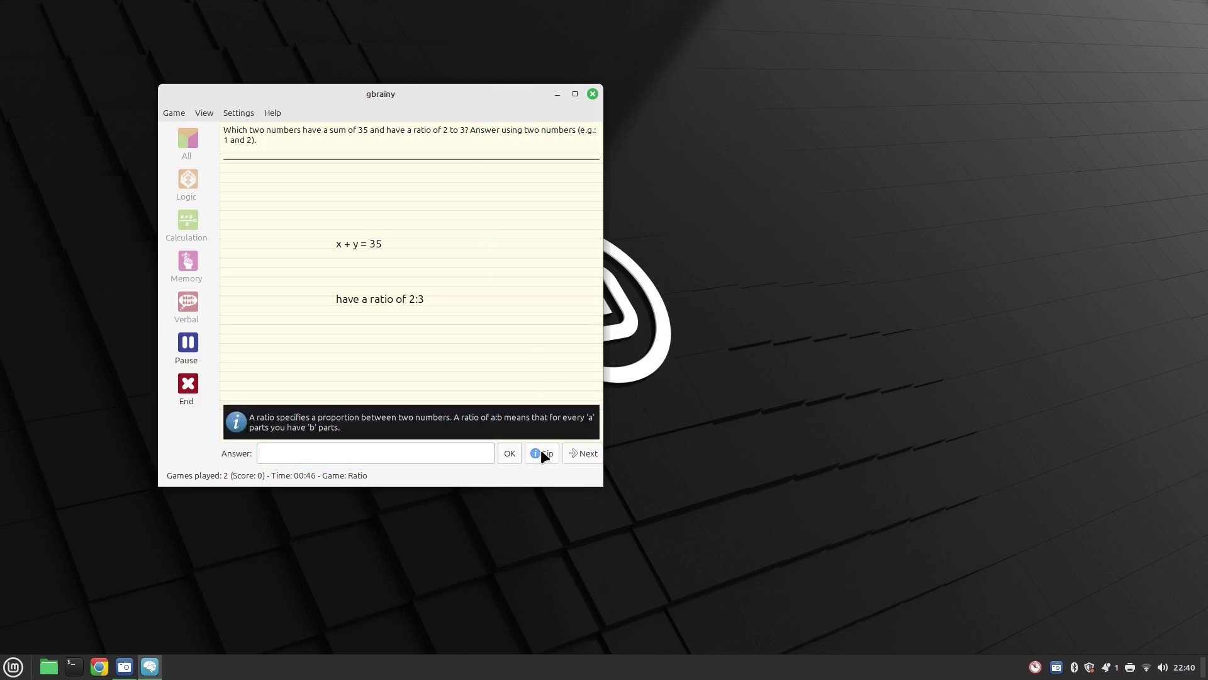
pyautogui.write('1')
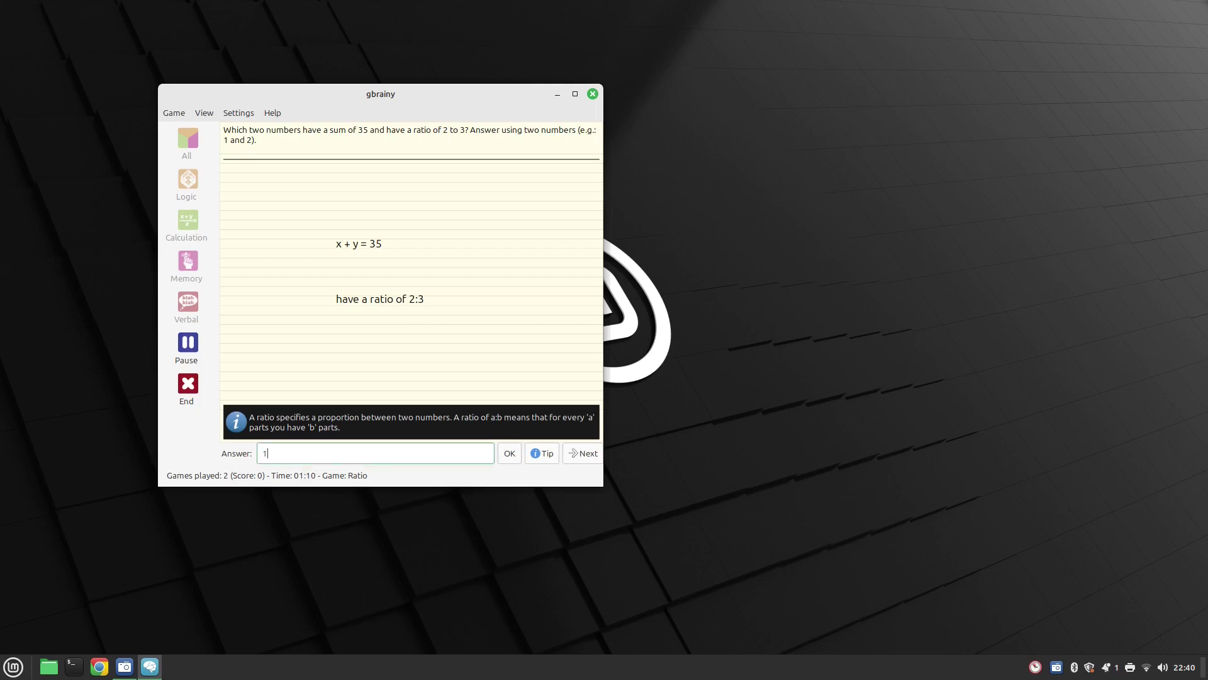
pyautogui.write('8')
pyautogui.click(511, 454)
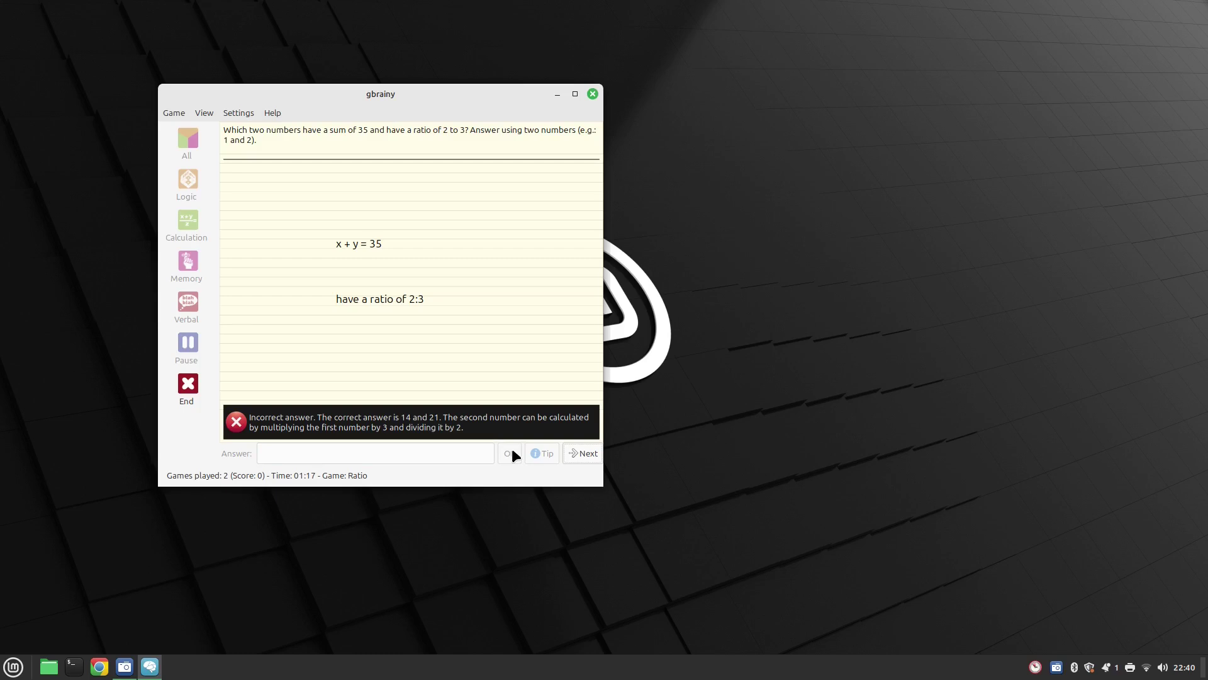
pyautogui.click(585, 454)
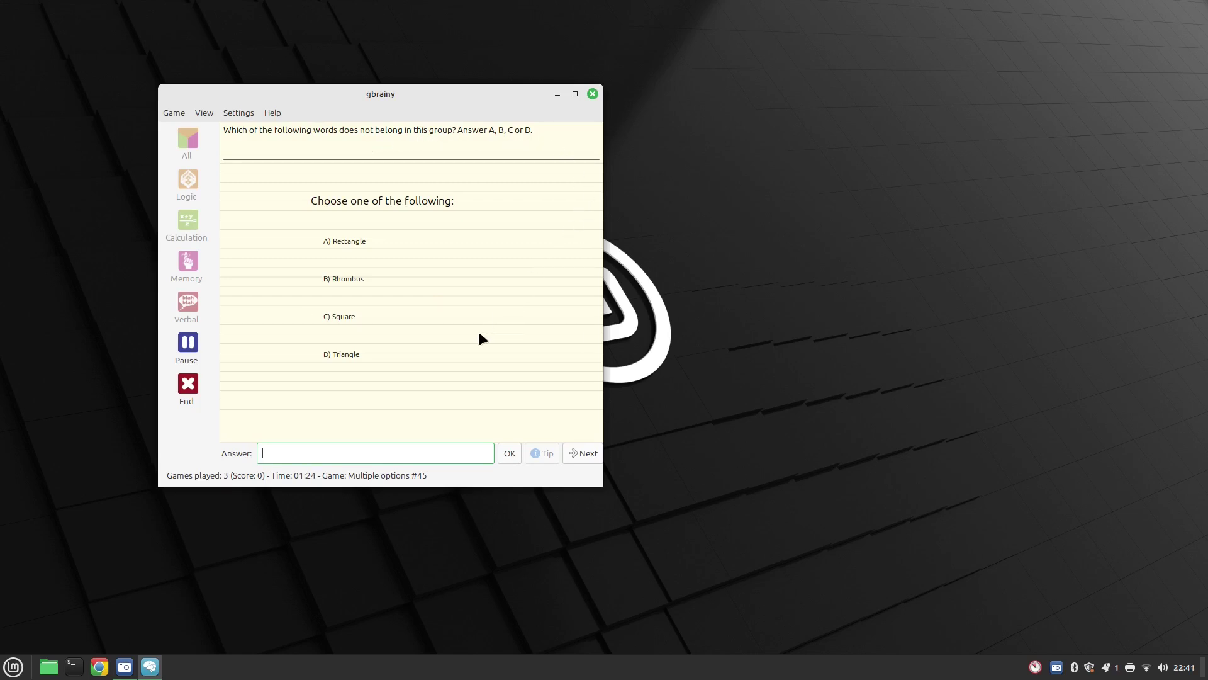
pyautogui.write('d')
# - Answer D (Triangle) for the odd word and 31 for the tennis-tournament matches
pyautogui.click(510, 454)
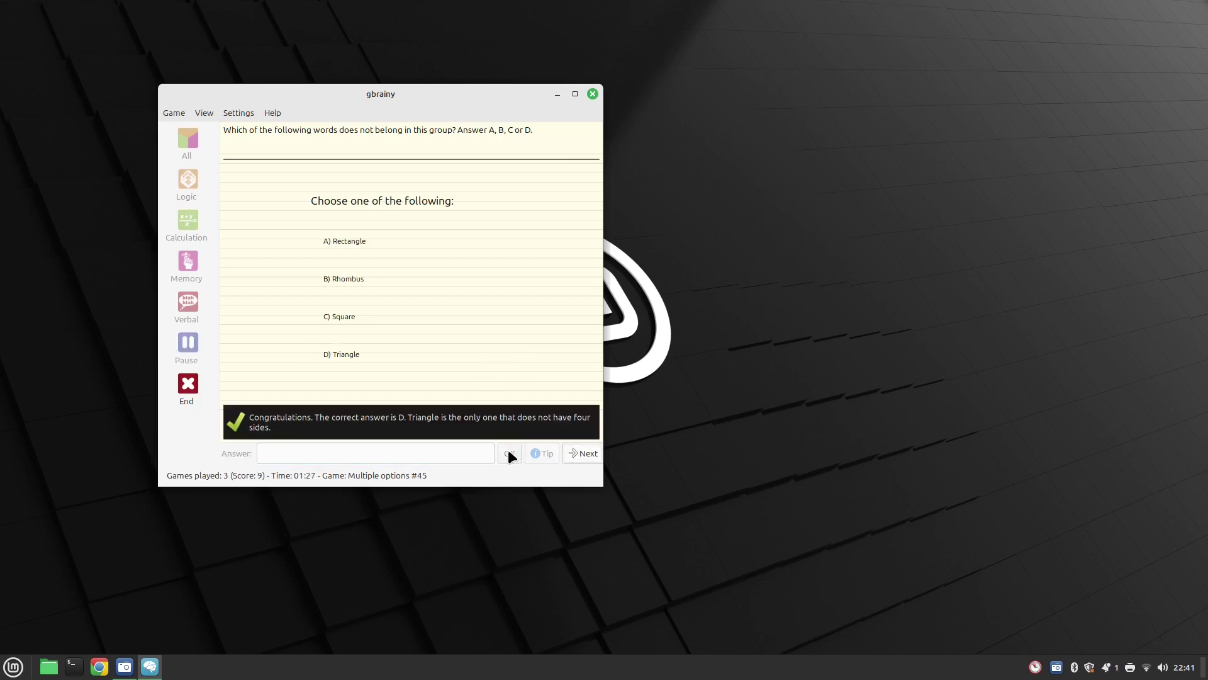
pyautogui.click(583, 454)
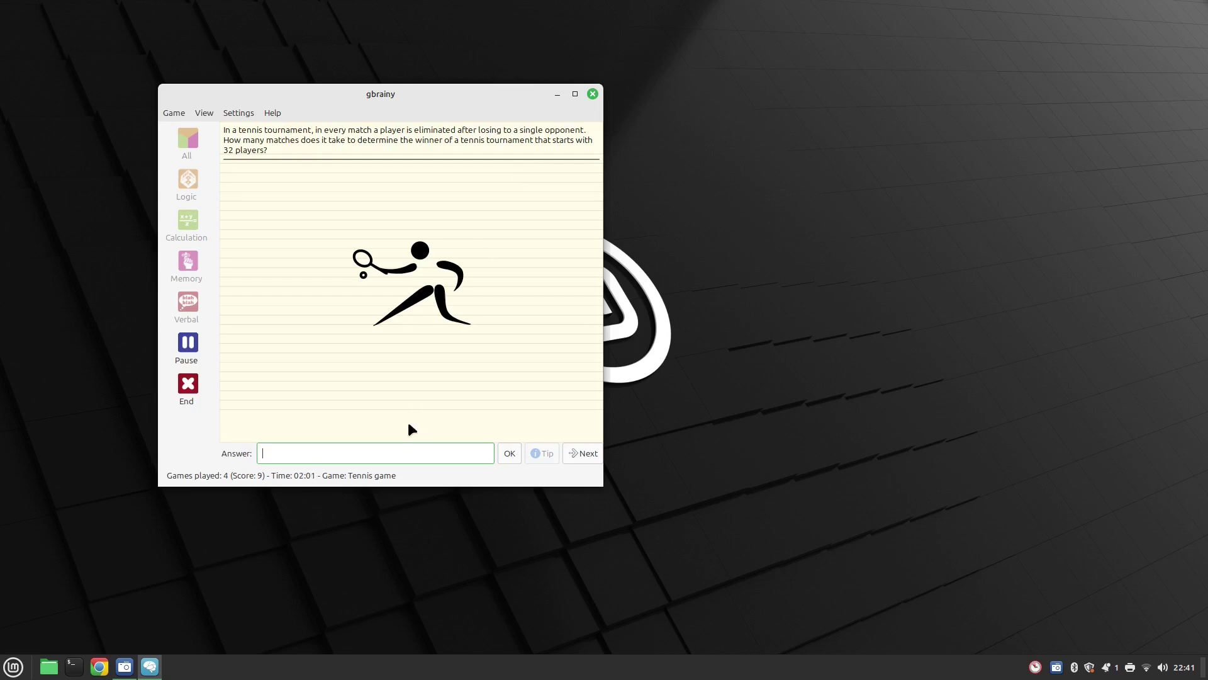
pyautogui.write('31')
pyautogui.click(509, 454)
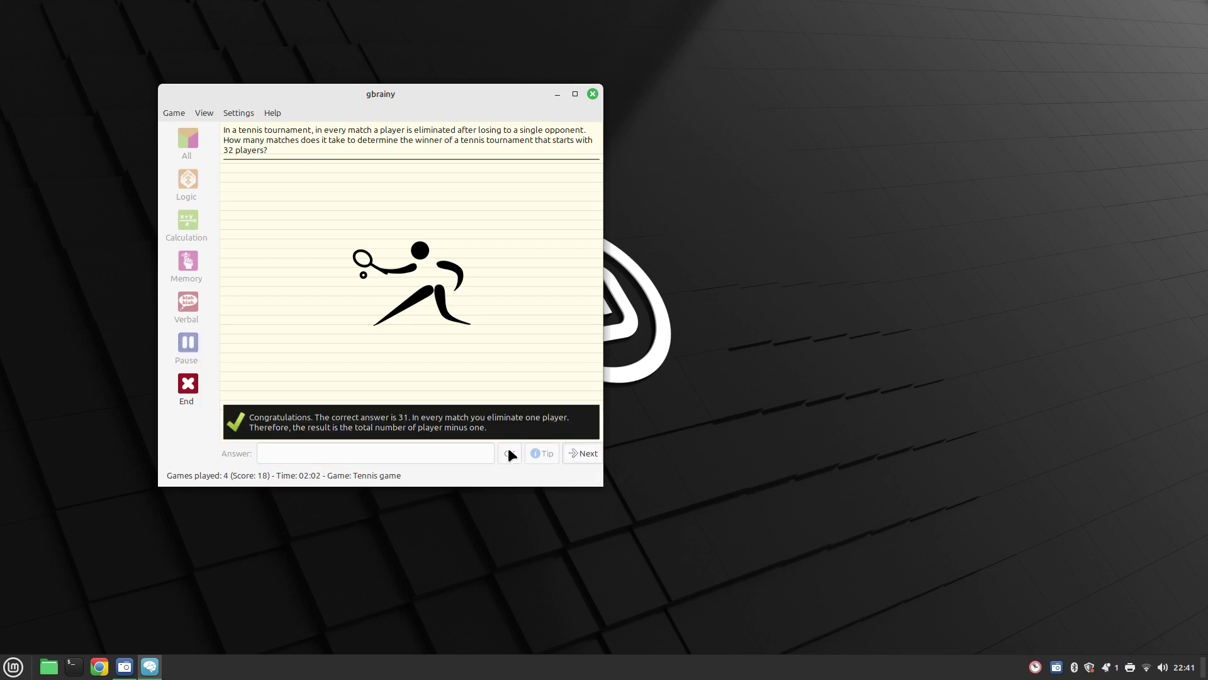
pyautogui.click(584, 453)
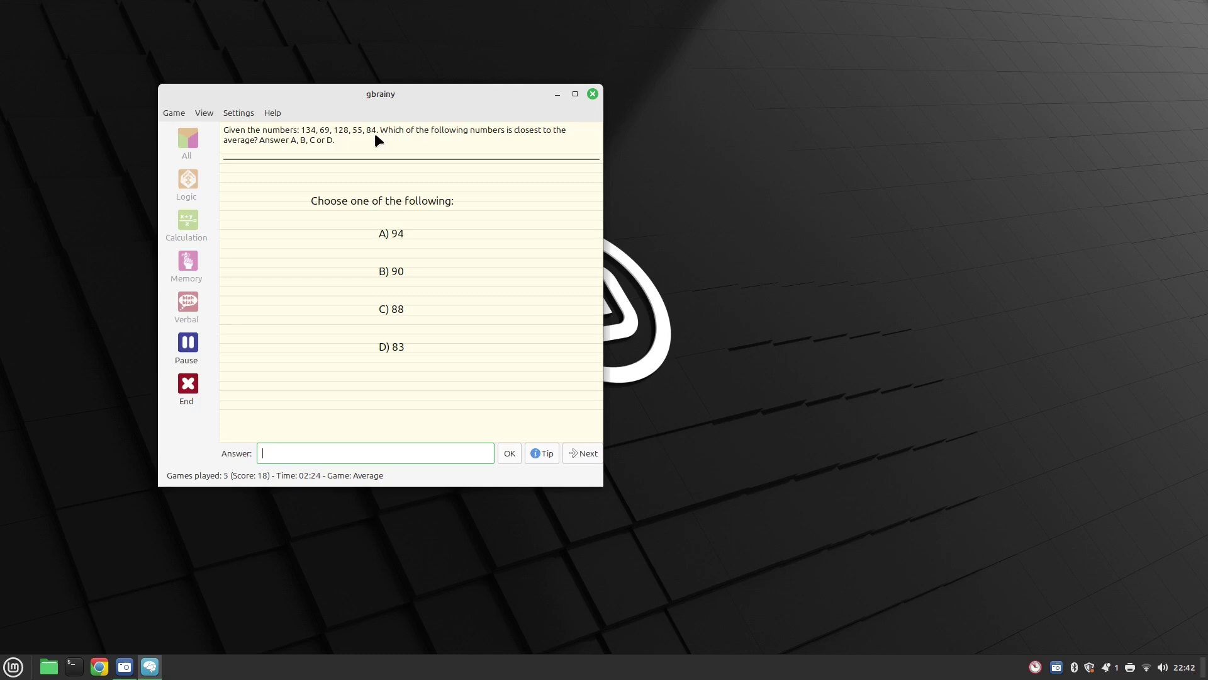
pyautogui.write('b')
# - Answer B to the averages question and D (Cube) to the odd-word-out question
pyautogui.click(506, 454)
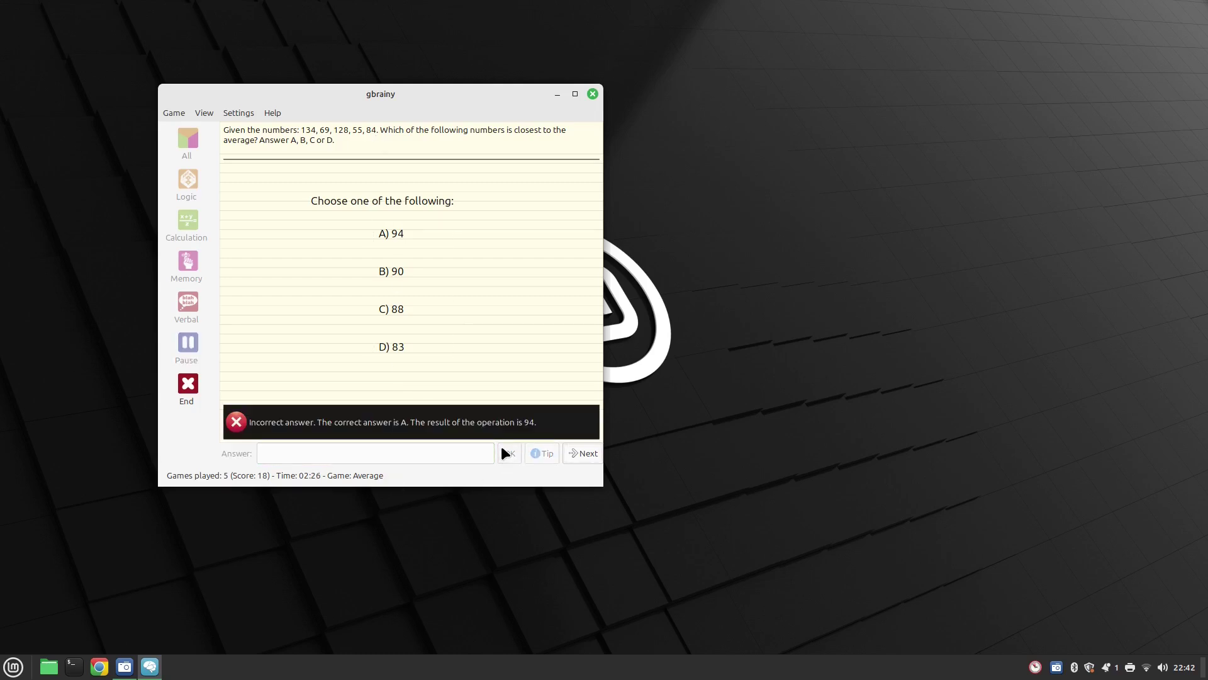
pyautogui.click(574, 453)
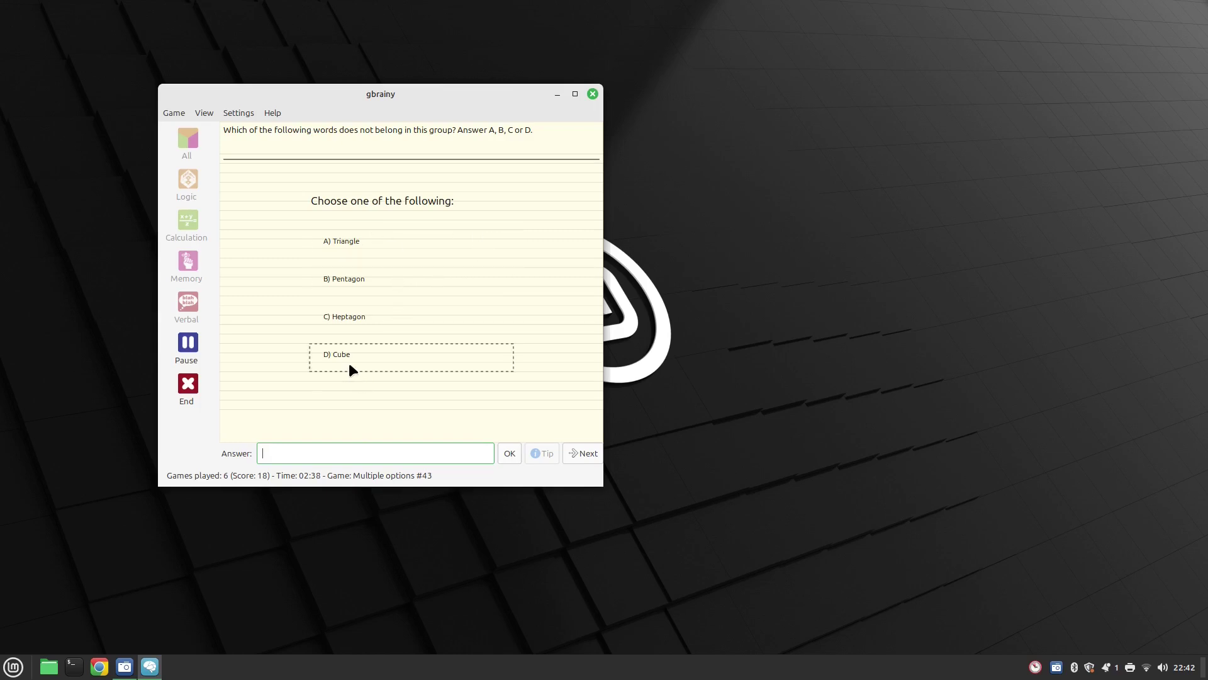
pyautogui.write('D')
pyautogui.click(507, 453)
pyautogui.click(582, 454)
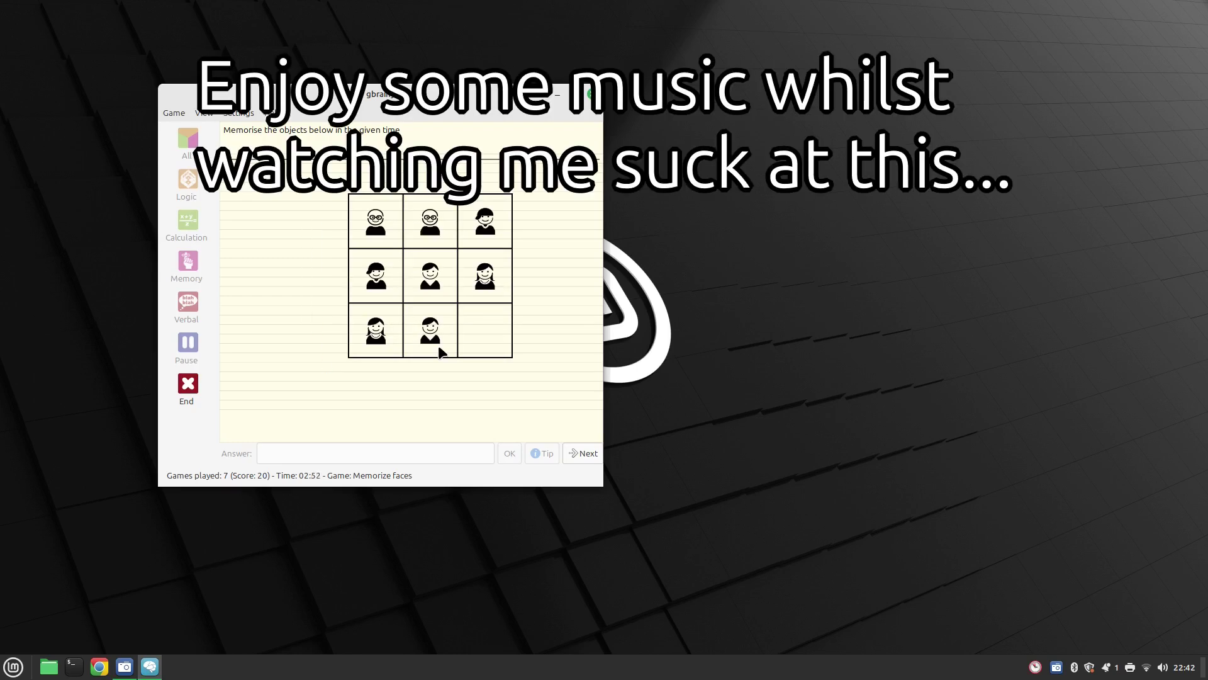
# - Answer the faces, figure-sequence, equation, option-A and Figure B route puzzles
pyautogui.click(438, 346)
pyautogui.click(578, 453)
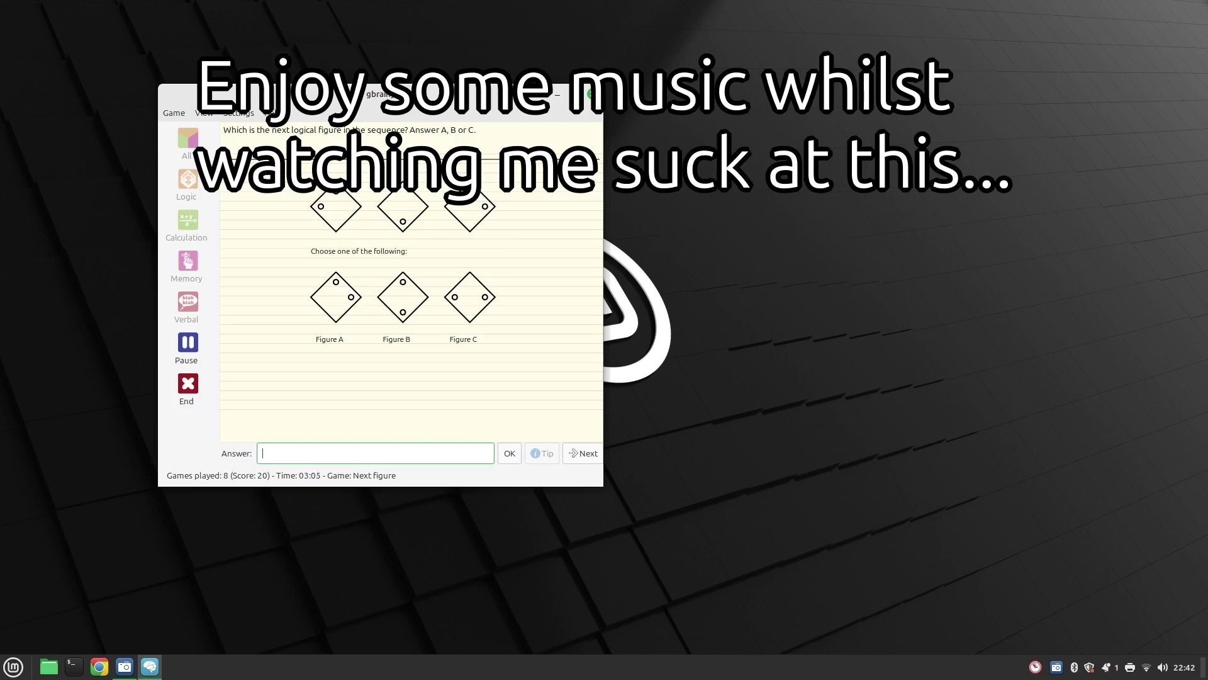
pyautogui.click(401, 287)
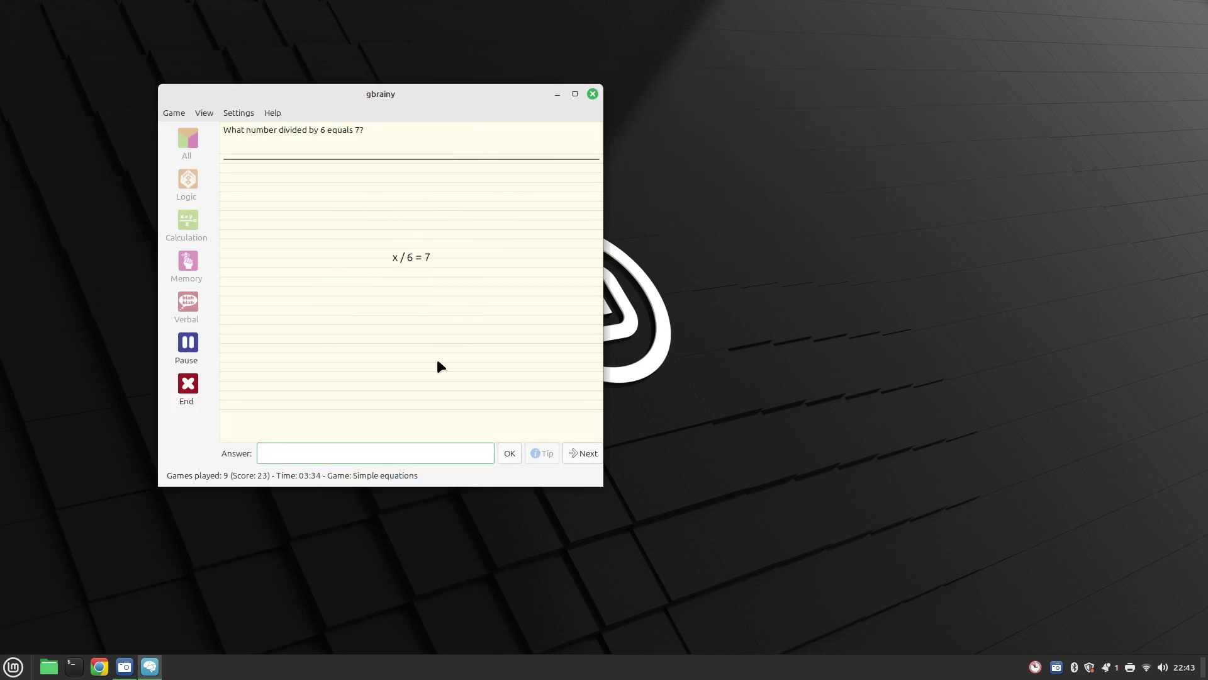
pyautogui.write('42')
pyautogui.press('Return')
pyautogui.click(572, 453)
pyautogui.write('A')
pyautogui.press('Return')
pyautogui.click(586, 454)
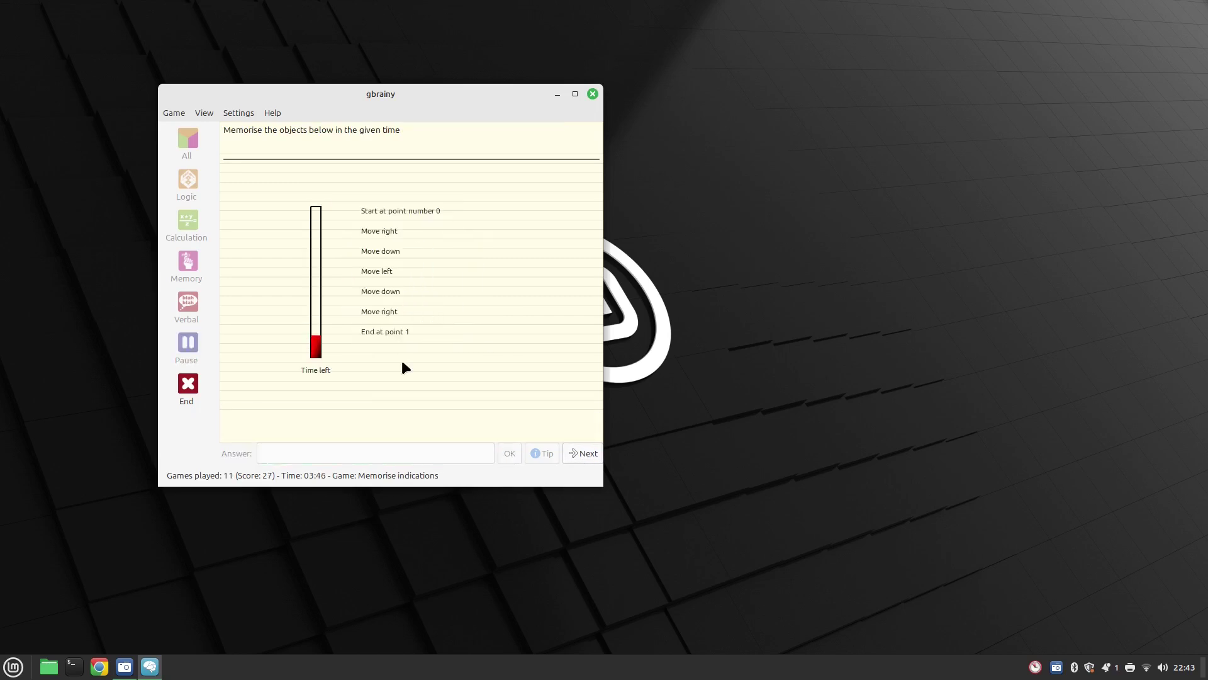
pyautogui.click(492, 217)
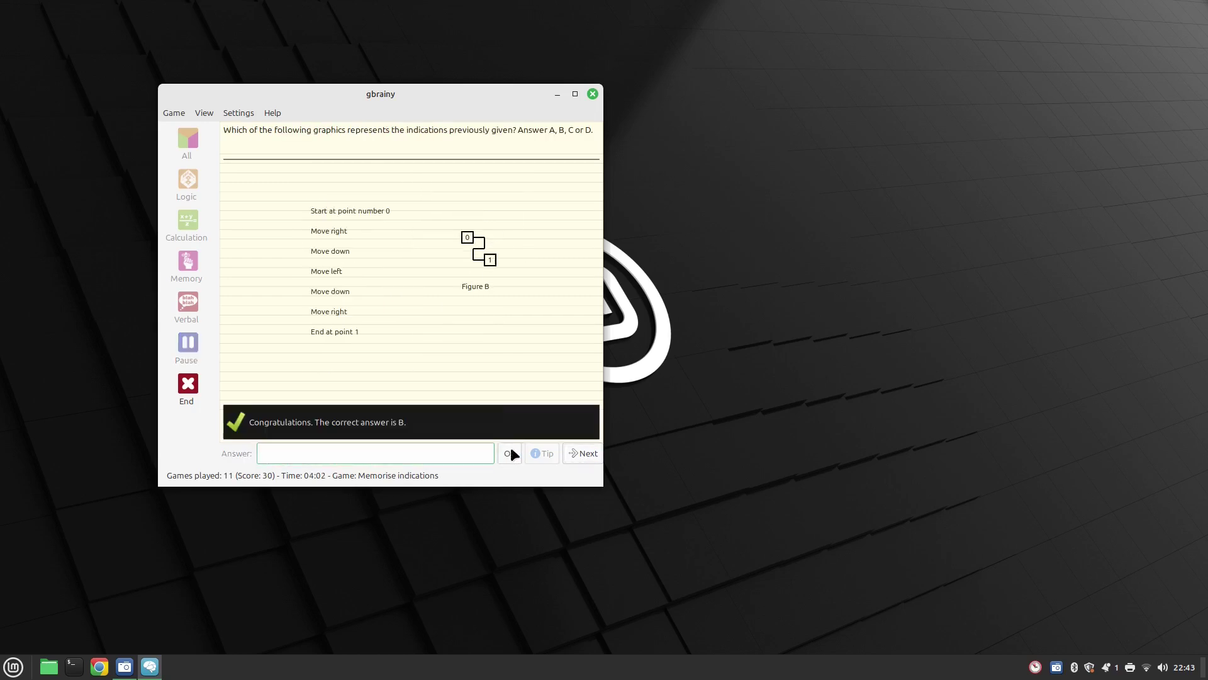
pyautogui.click(583, 453)
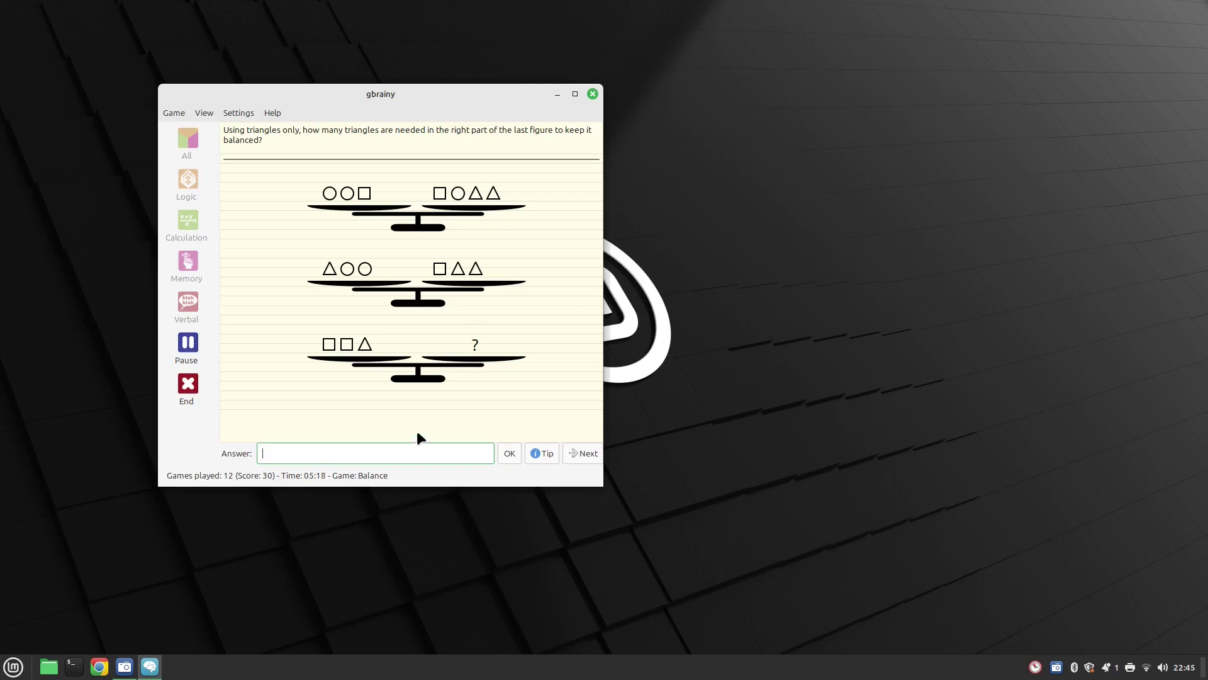
# - Answer the balance, divisor, clock, square, word-pair, missing-word, fractions and archipelago puzzles
pyautogui.click(505, 449)
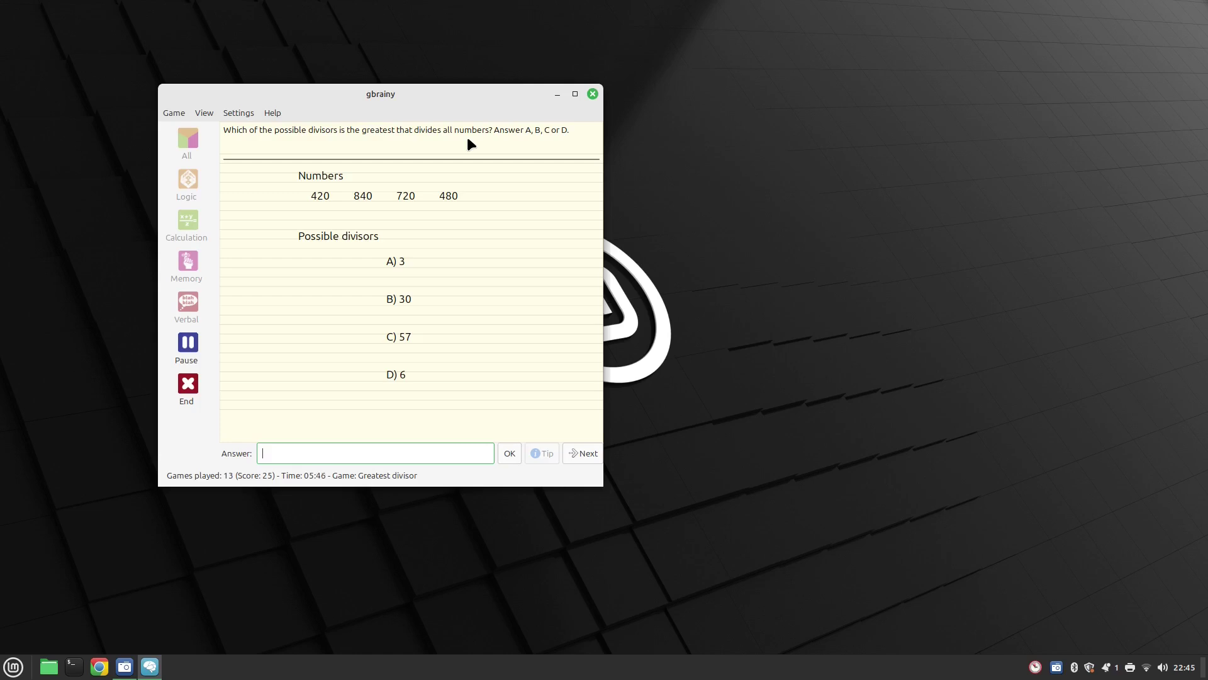
pyautogui.click(477, 380)
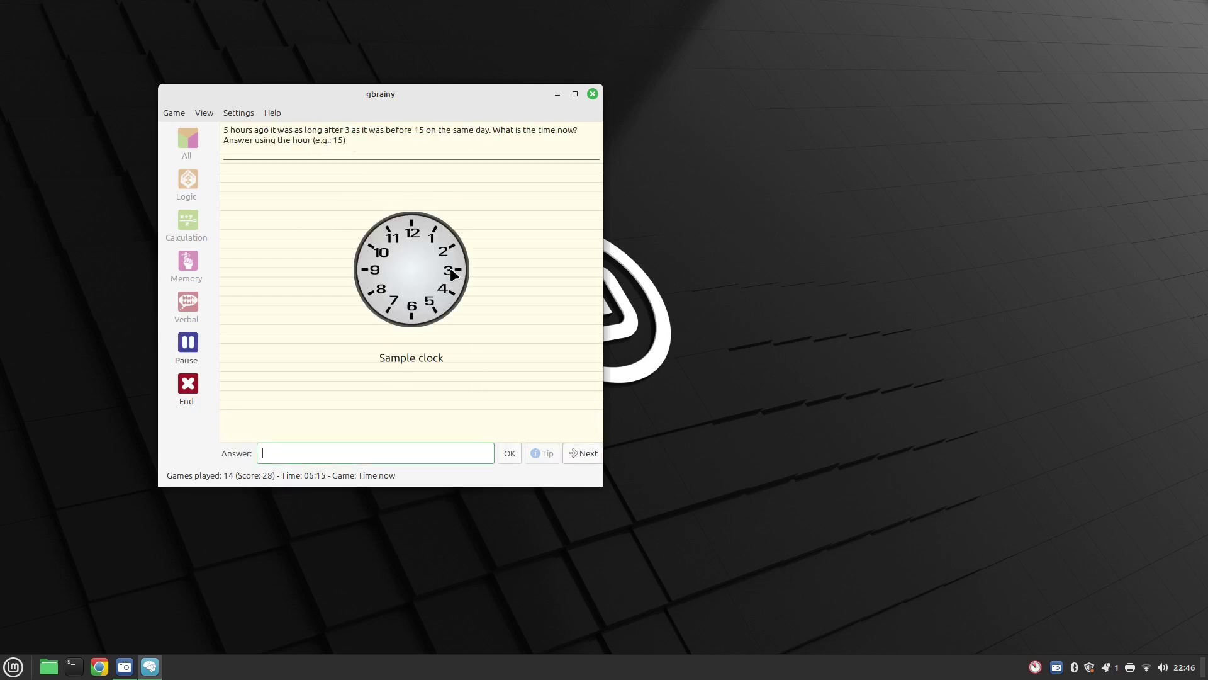
pyautogui.write('10')
pyautogui.press('Return')
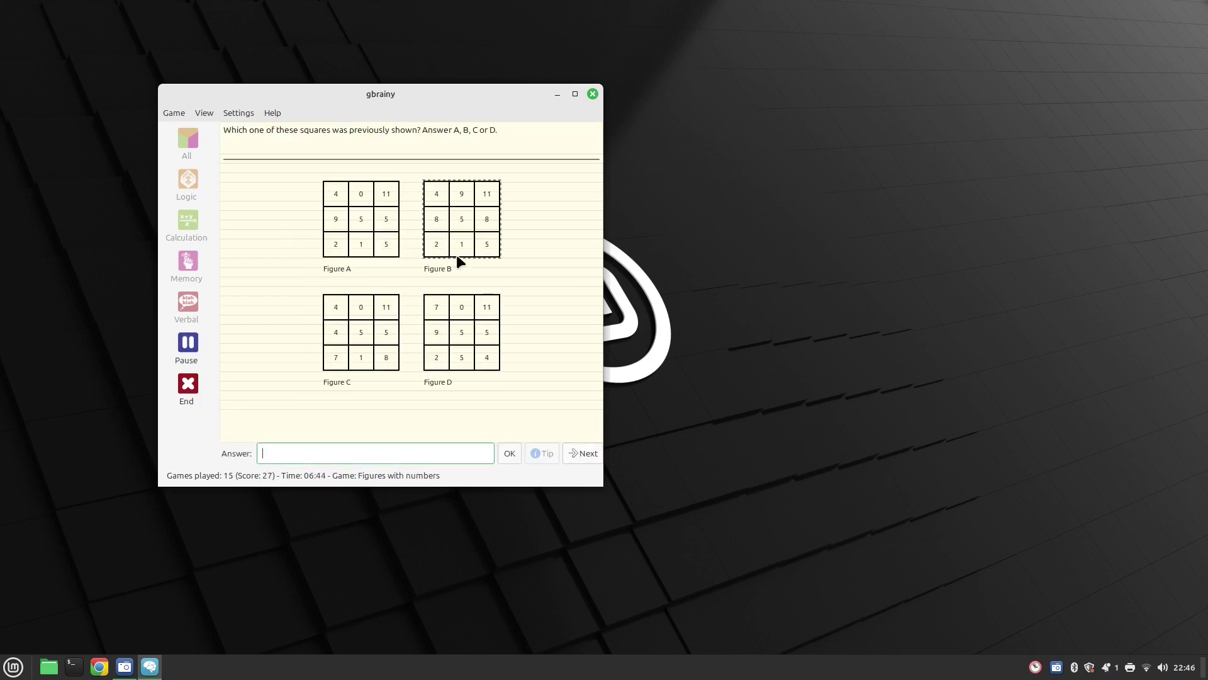
pyautogui.click(457, 254)
pyautogui.click(578, 455)
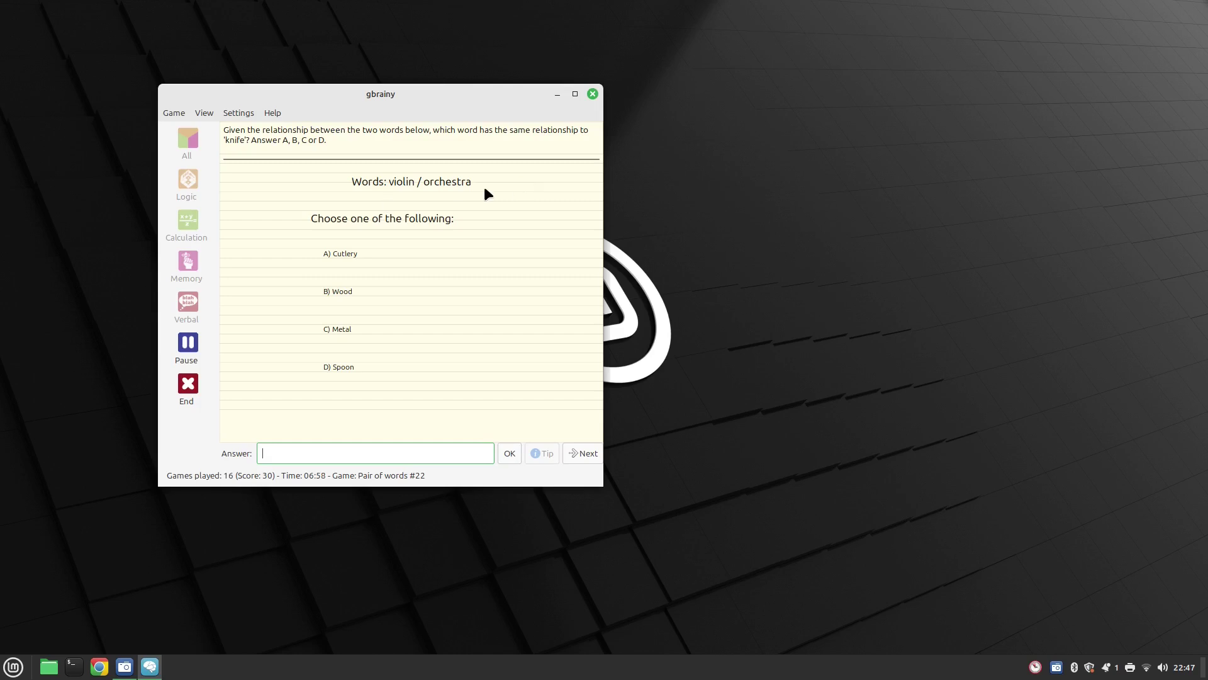
pyautogui.write('a')
pyautogui.press('Return')
pyautogui.click(580, 454)
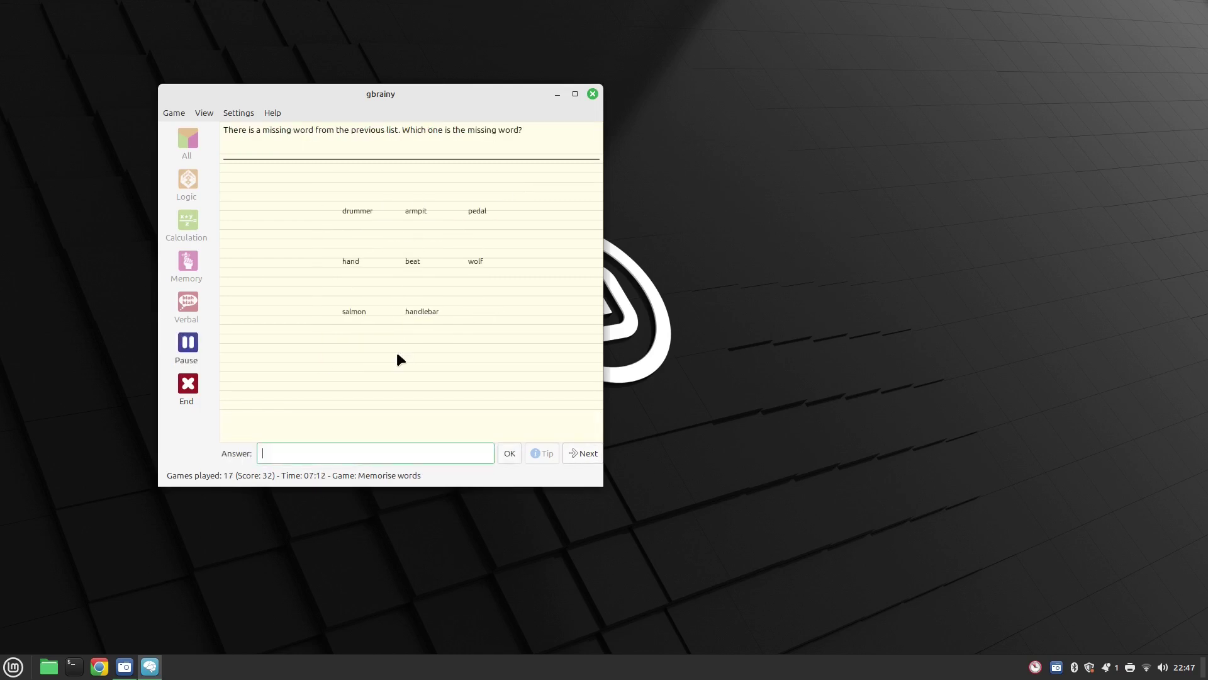
pyautogui.write('bell')
pyautogui.press('Return')
pyautogui.click(582, 453)
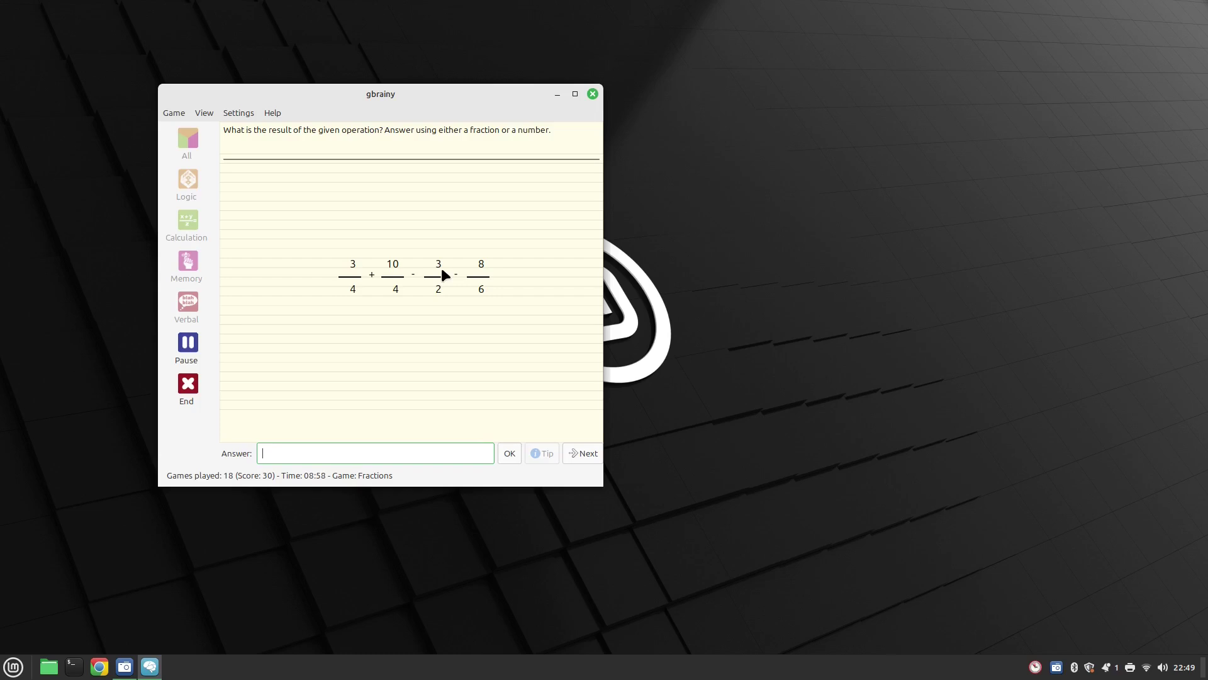
pyautogui.write('5/12')
pyautogui.click(503, 457)
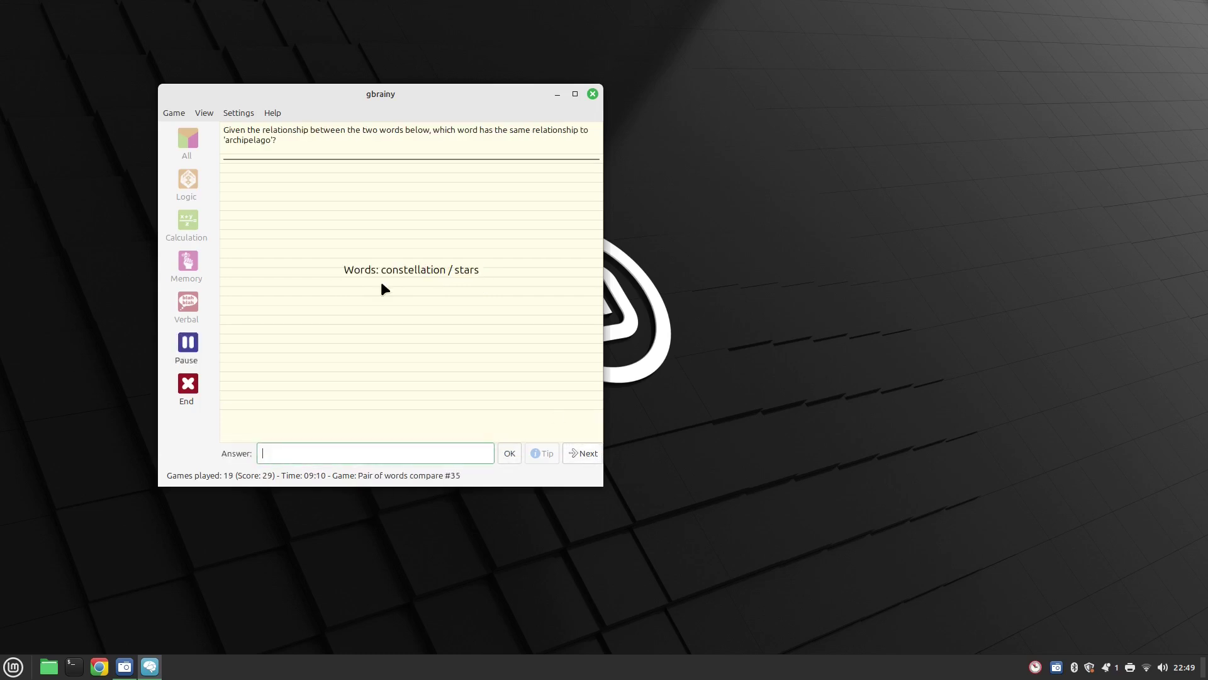
pyautogui.write('isles')
pyautogui.click(510, 454)
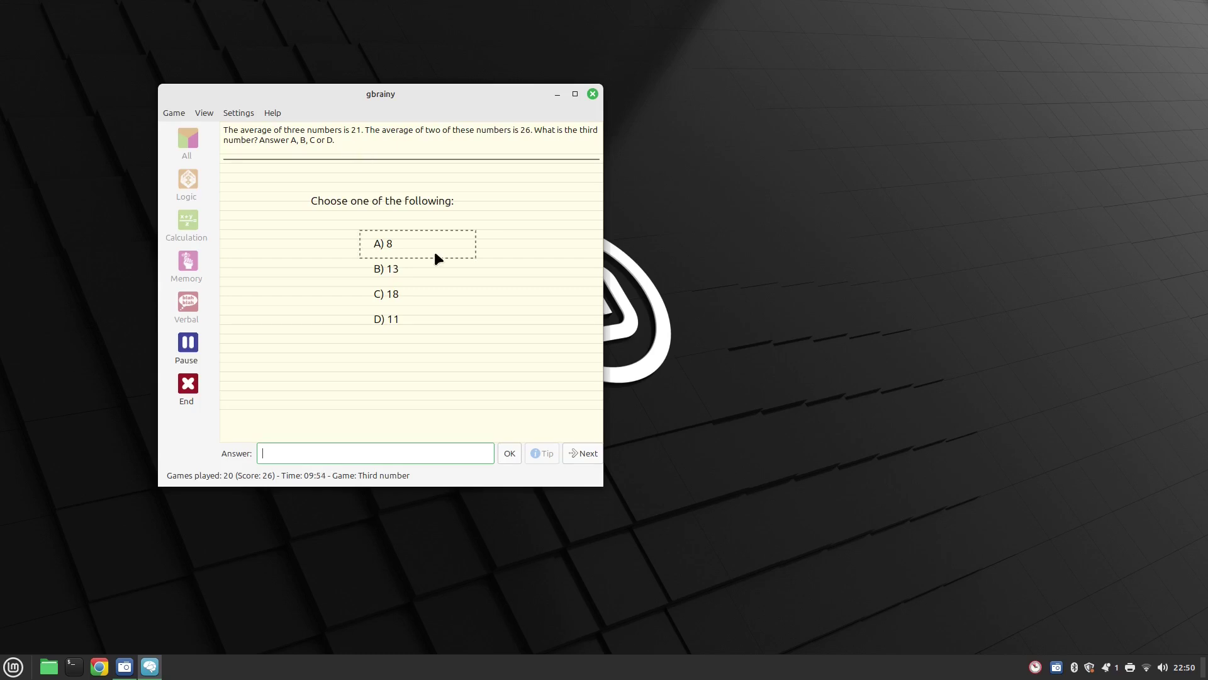
# - Quit gbrainy with Ctrl+Q and launch Einstein Puzzle from the Mint menu
pyautogui.hotkey('ctrl', 'q')
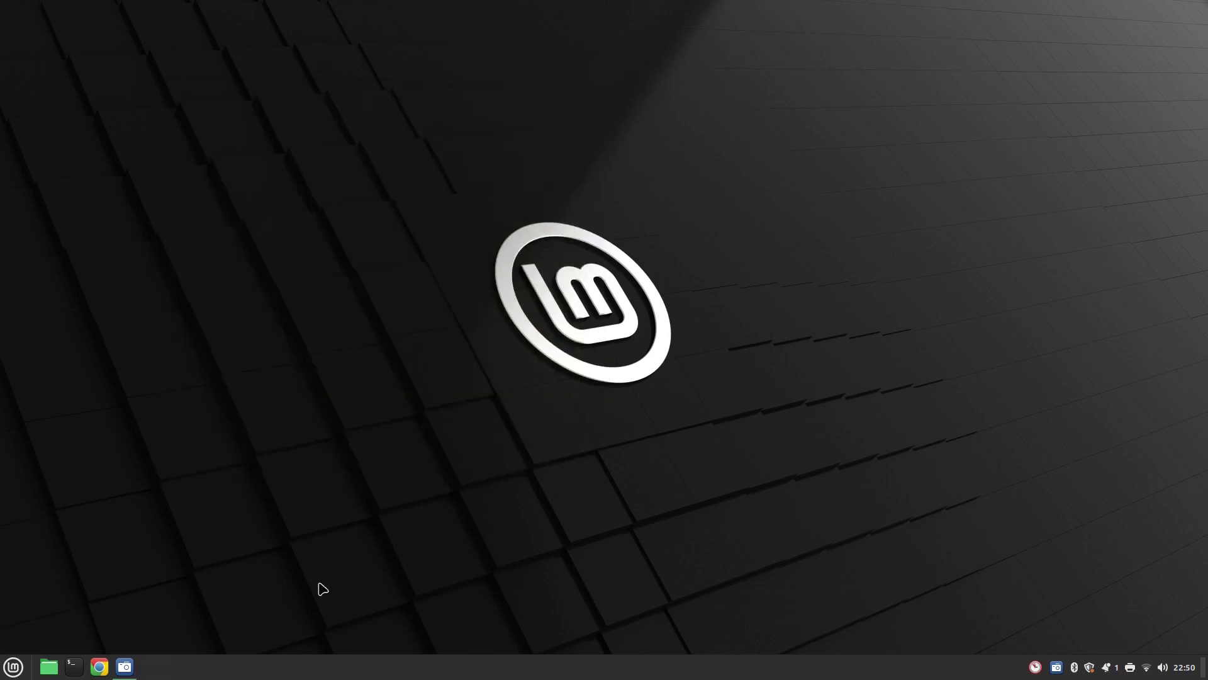
pyautogui.click(14, 666)
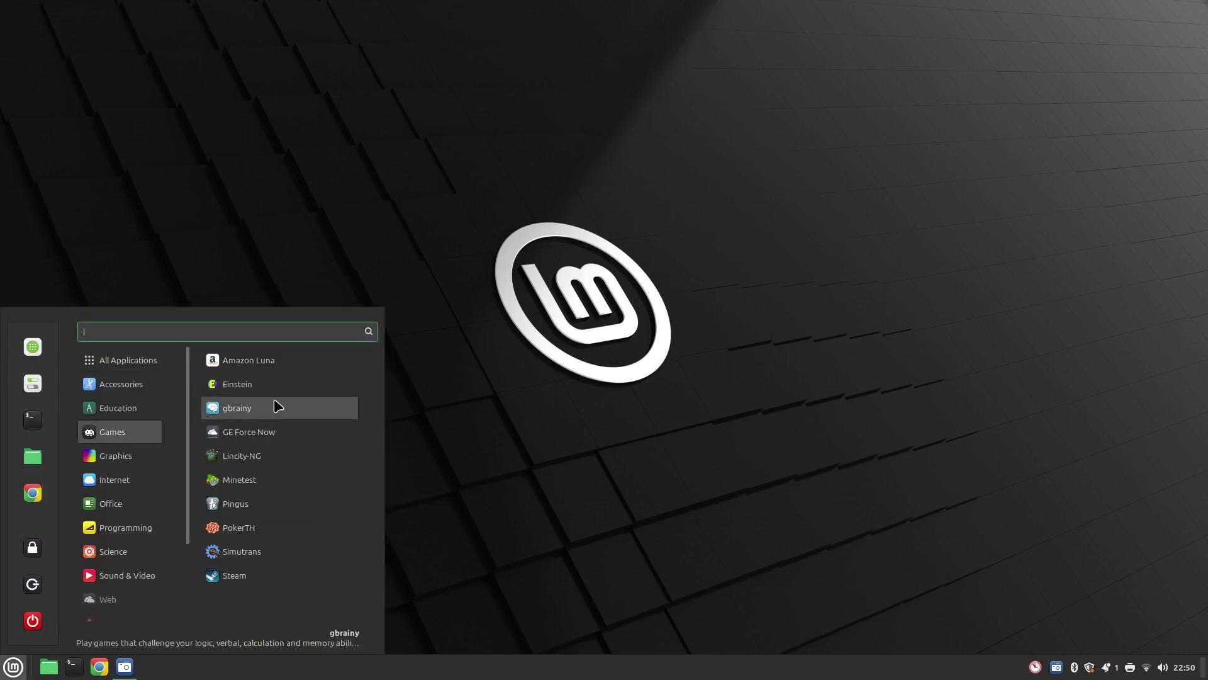
pyautogui.click(546, 411)
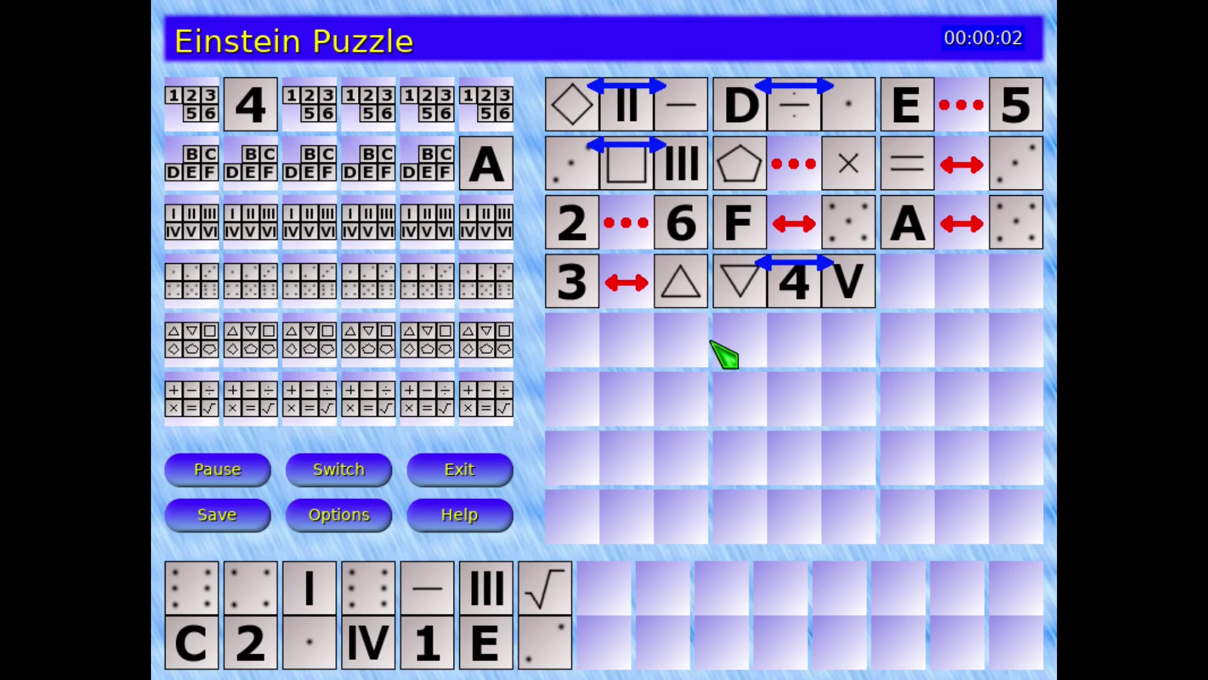
# - Read the Einstein Puzzle Game Rules pages, including the next page, then return to the board
pyautogui.press('F1')
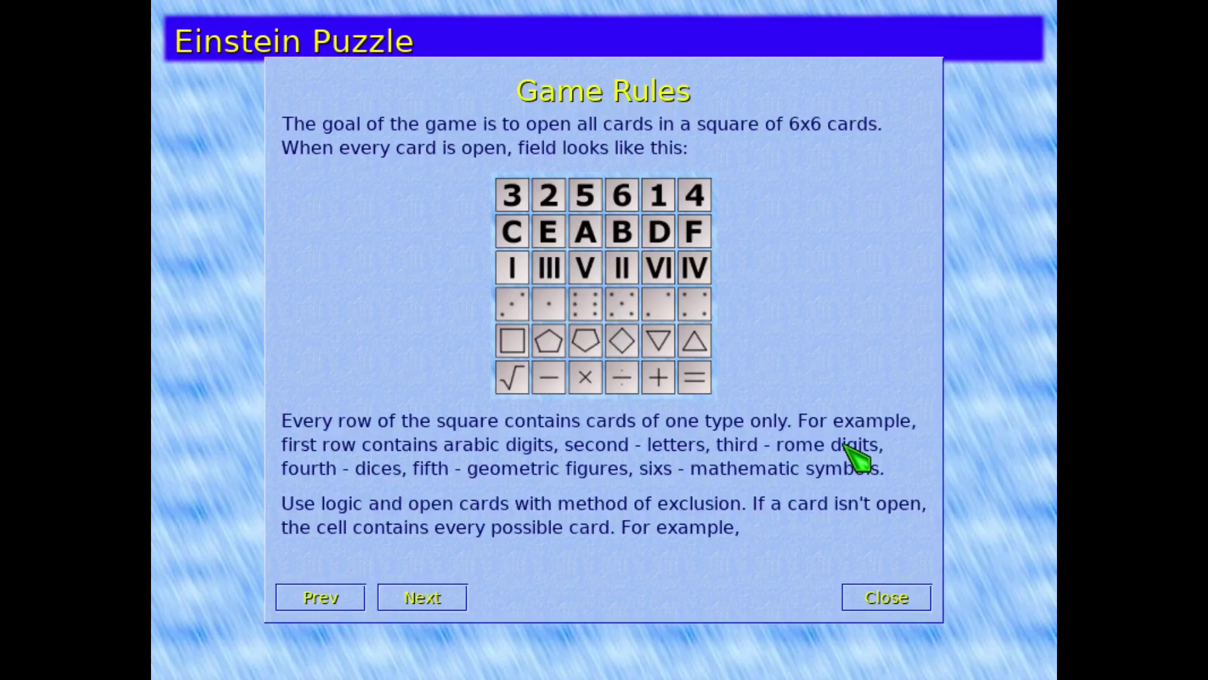
pyautogui.click(898, 602)
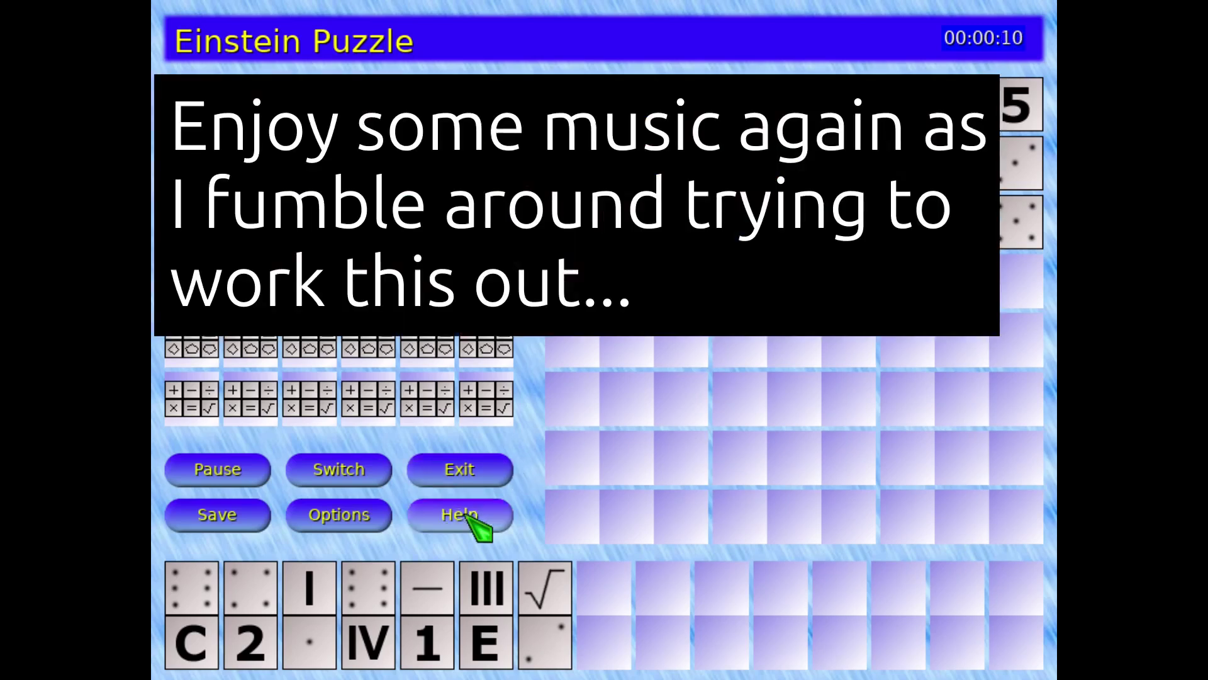
pyautogui.click(470, 519)
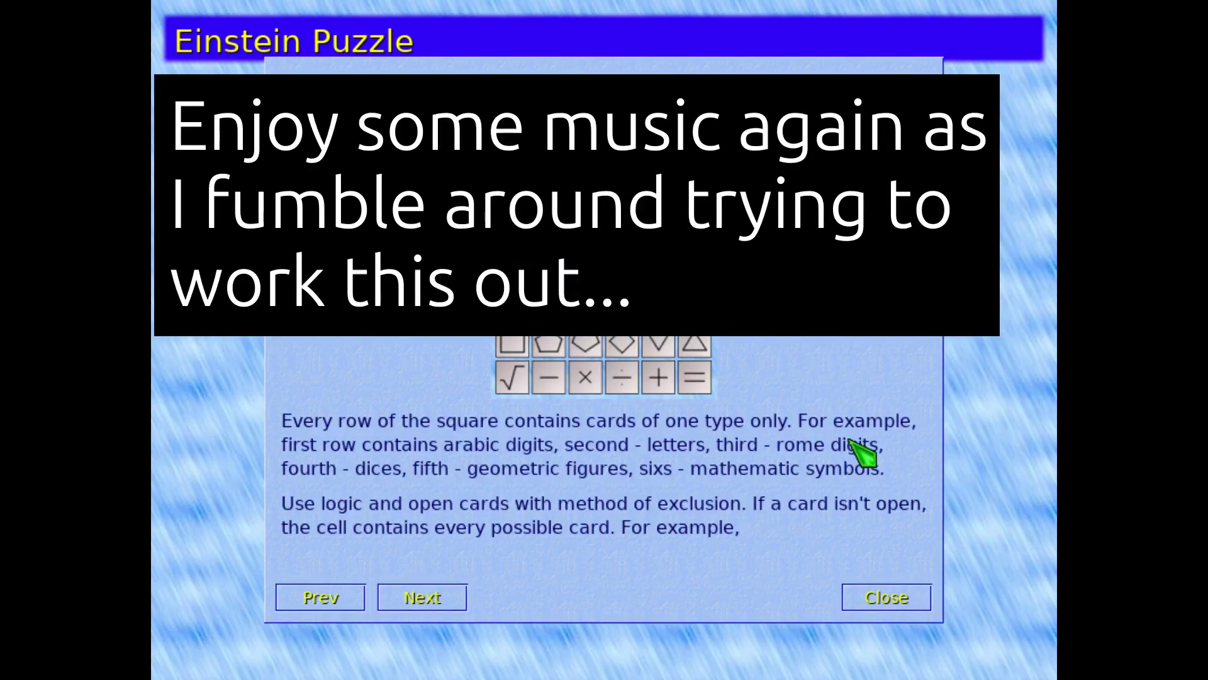
pyautogui.click(422, 597)
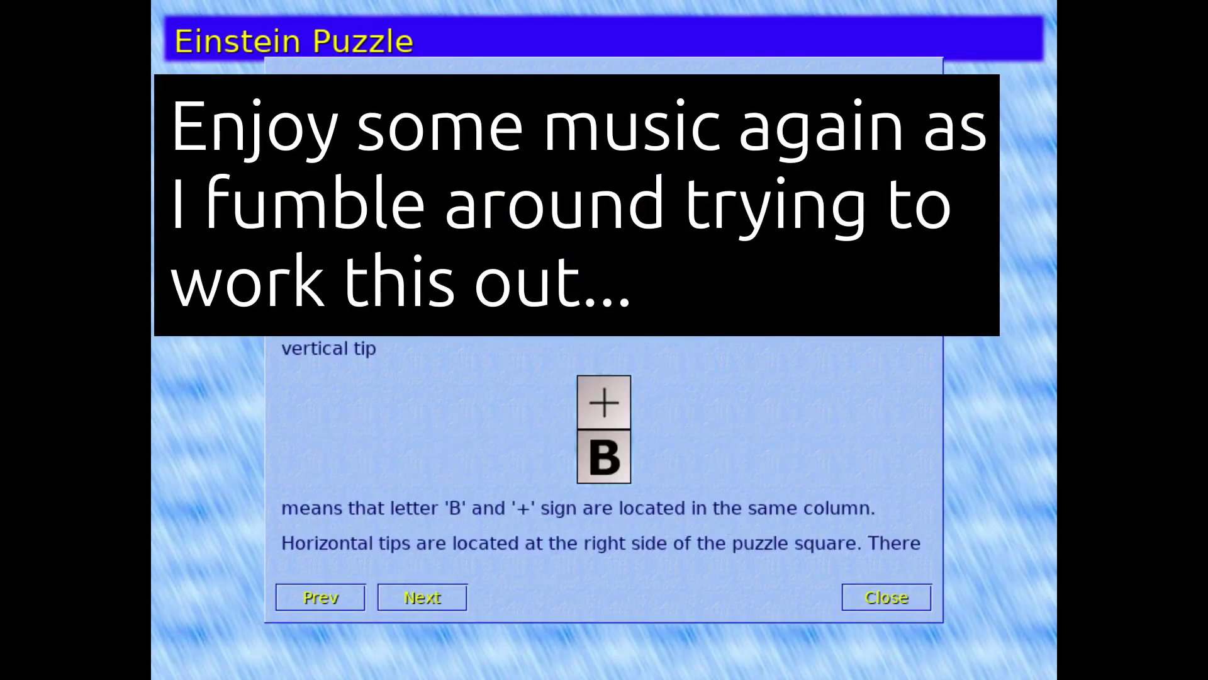
pyautogui.click(879, 598)
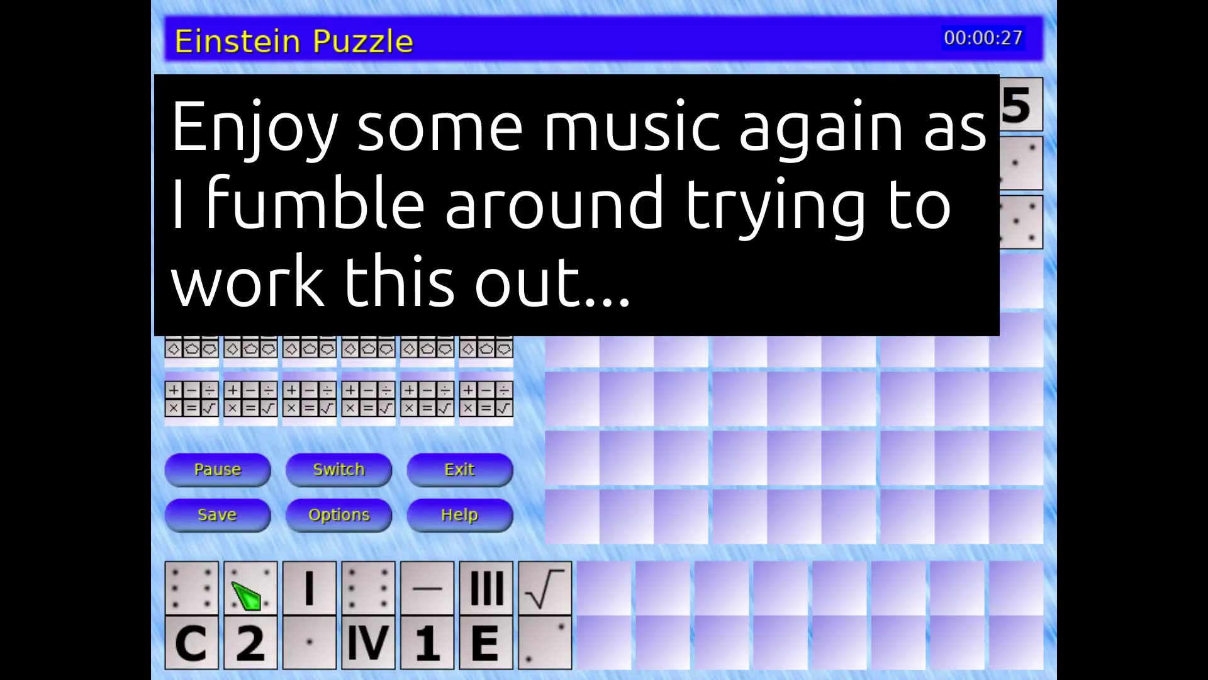